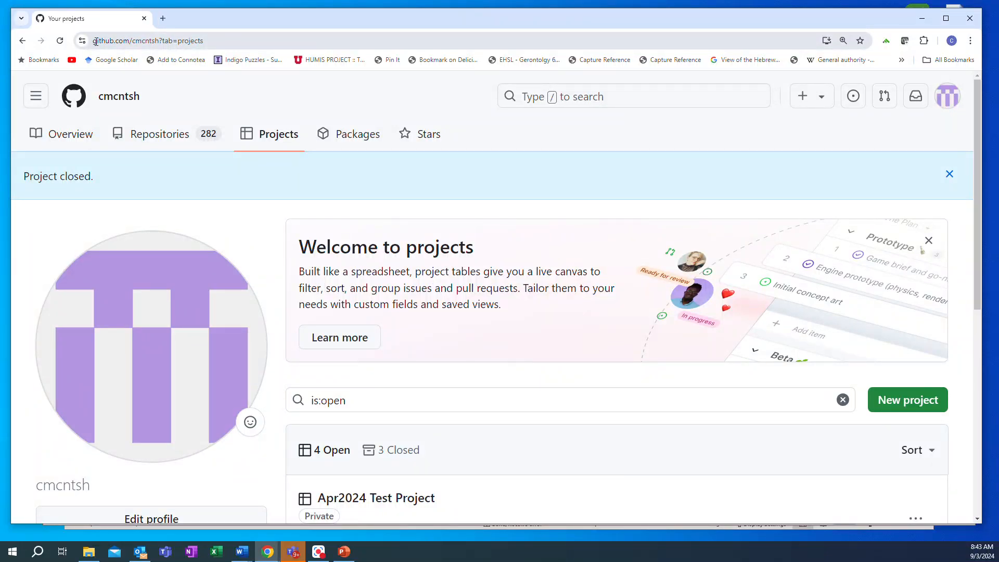
# - Go to the account's GitHub profile page and open its list of projects
pyautogui.click(94, 42)
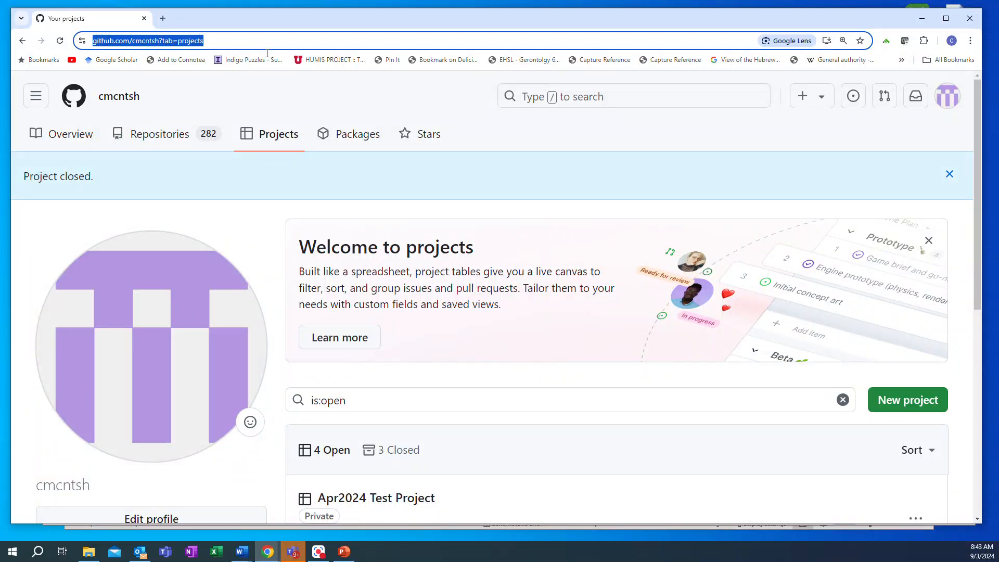
pyautogui.press('BackSpace')
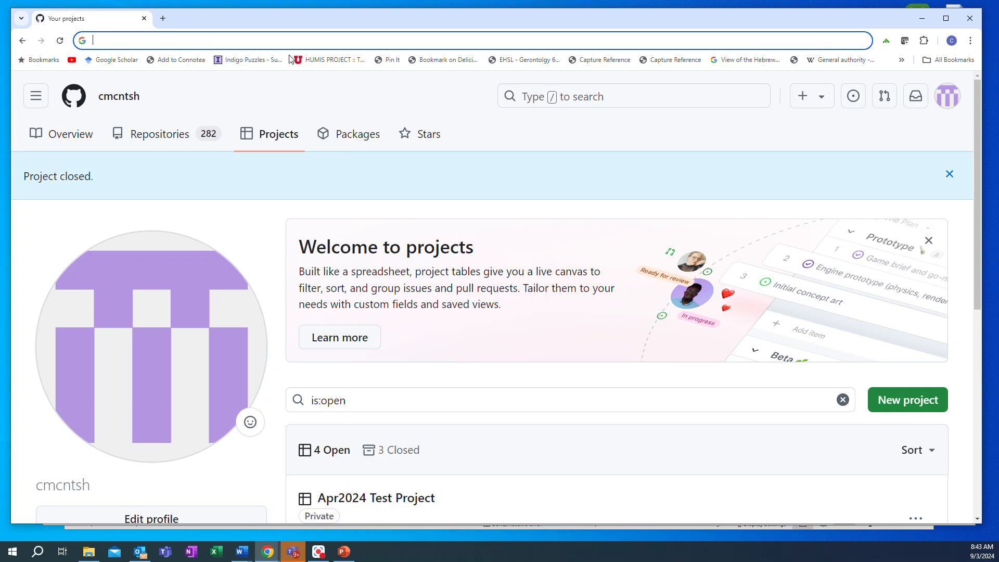
pyautogui.write('github.com/cmcntsh')
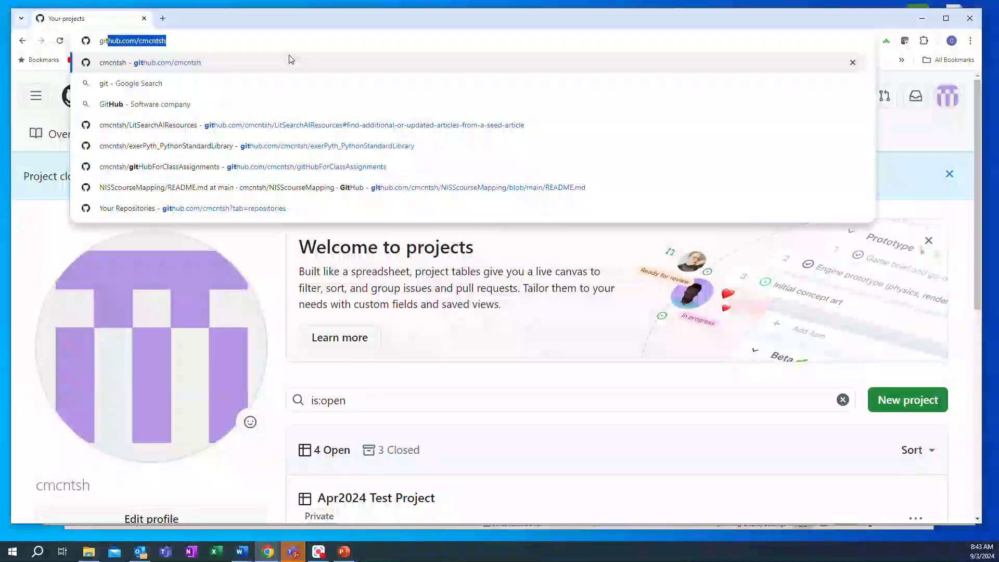
pyautogui.press('Return')
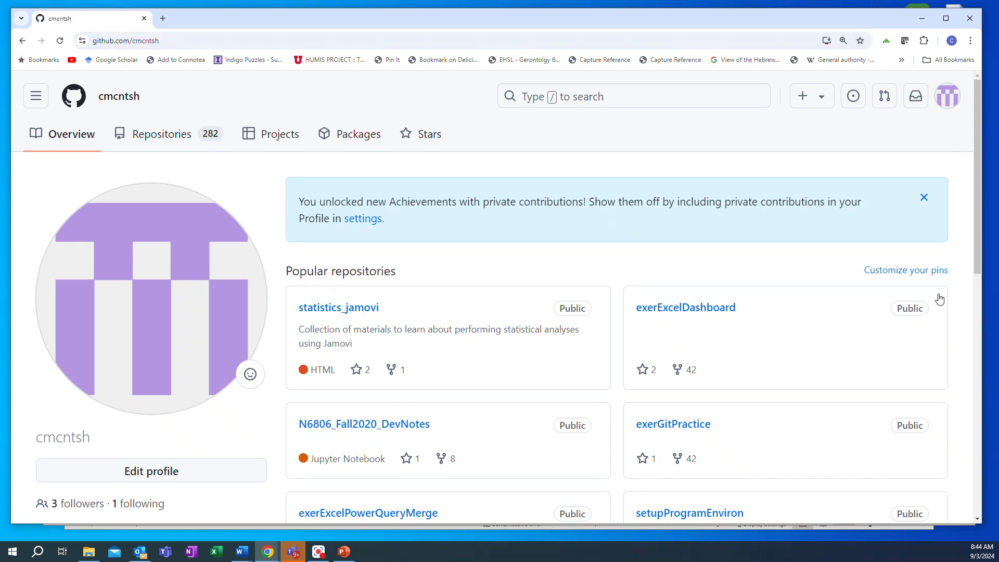
pyautogui.press('super+d')
pyautogui.press('super+d')
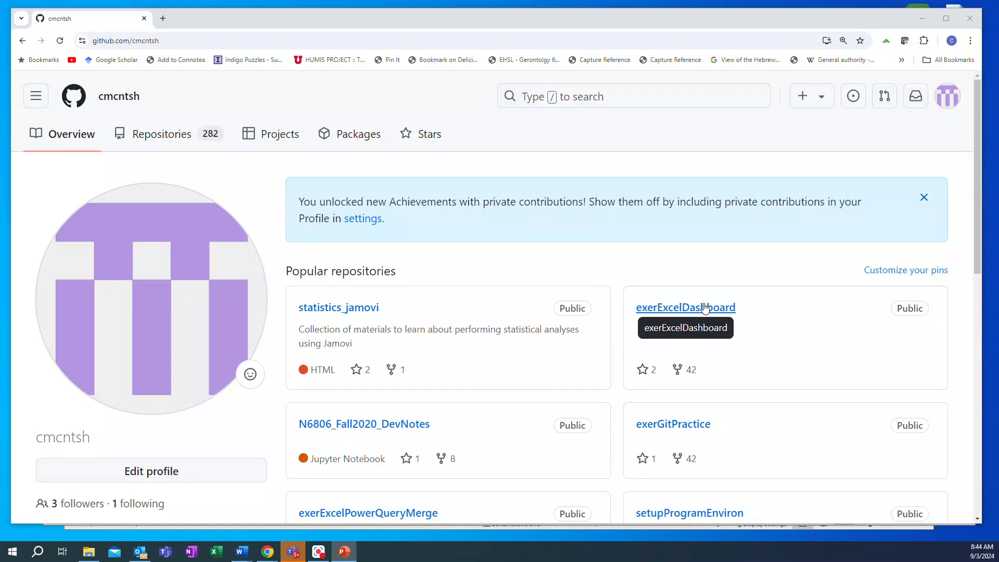
pyautogui.click(276, 138)
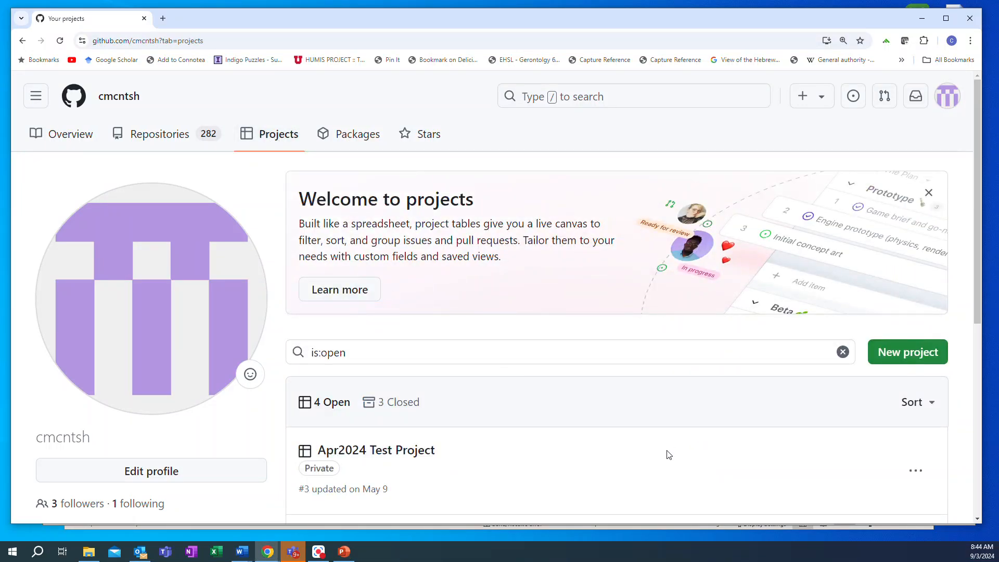
# - Create a new project from scratch with the Table layout, replacing "untitled project" in its name with "Task List Example Project"
pyautogui.scroll(-4, 668, 455)
pyautogui.scroll(4, 668, 455)
pyautogui.click(895, 356)
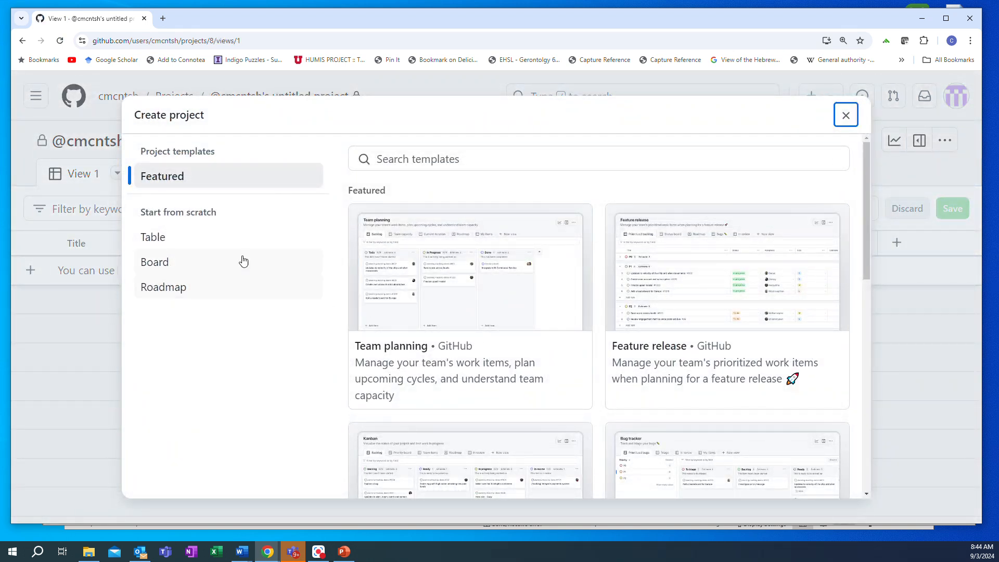
pyautogui.click(151, 236)
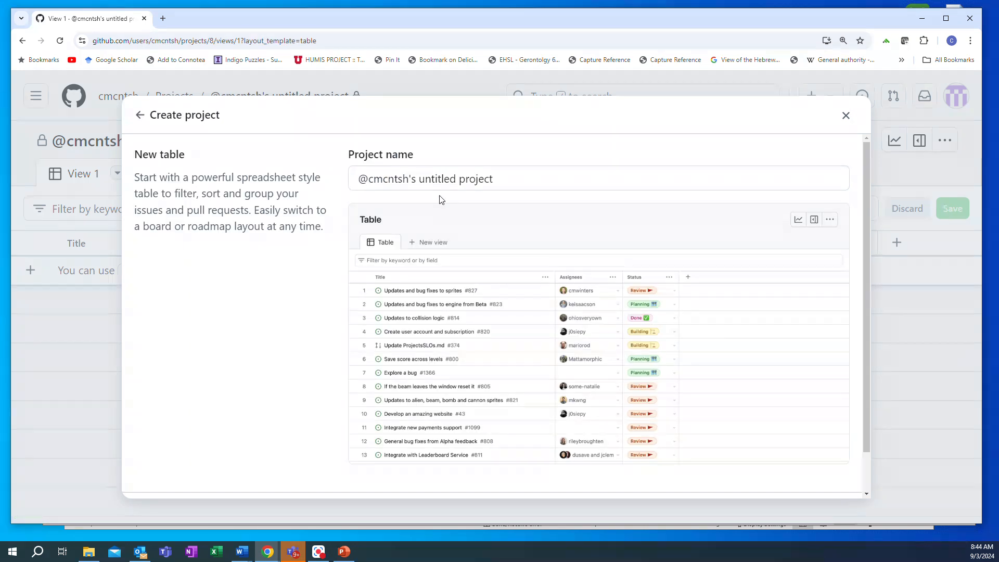
pyautogui.moveTo(420, 179); pyautogui.dragTo(569, 176)
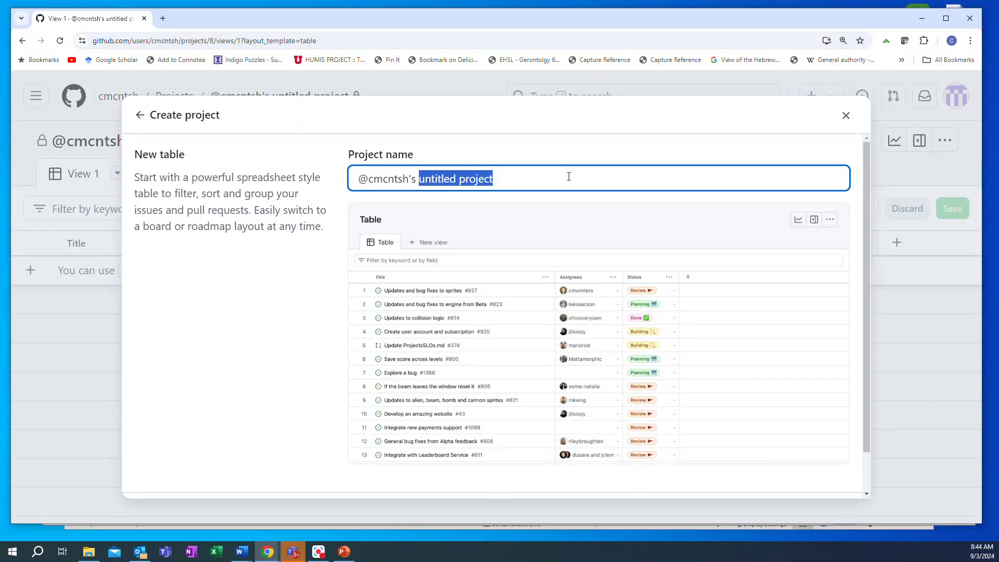
pyautogui.write('Task List Example Project')
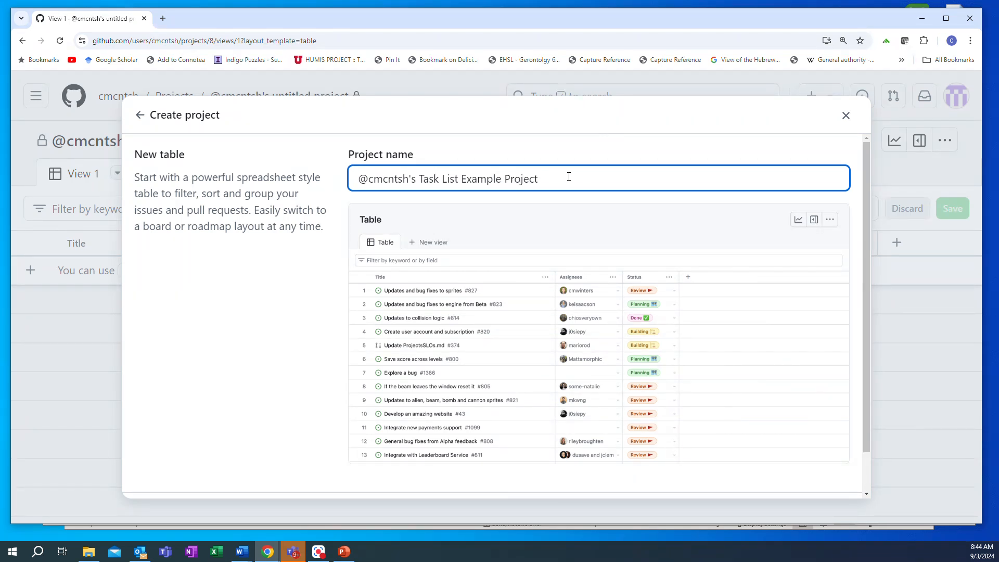
pyautogui.moveTo(869, 433); pyautogui.dragTo(868, 492)
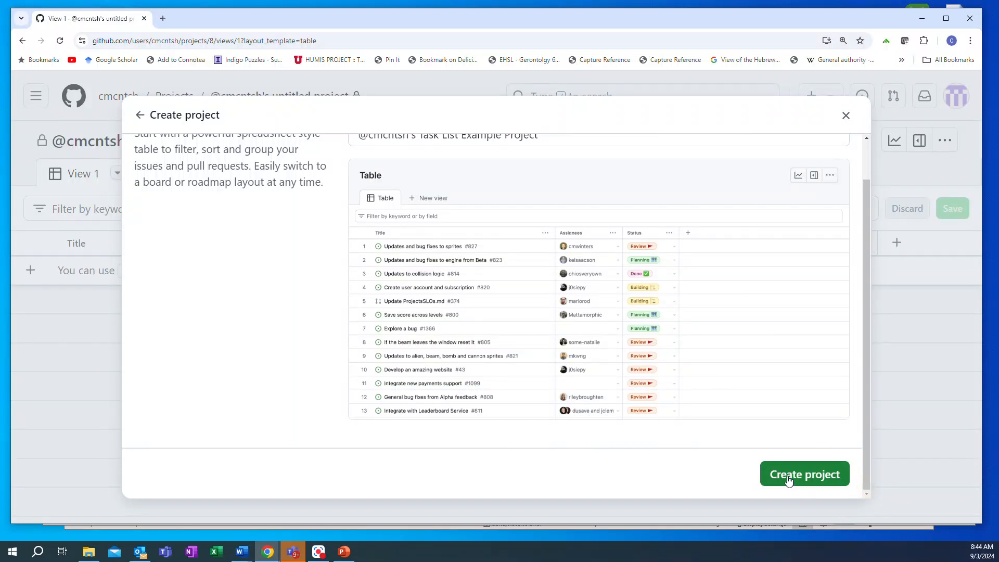
pyautogui.click(789, 479)
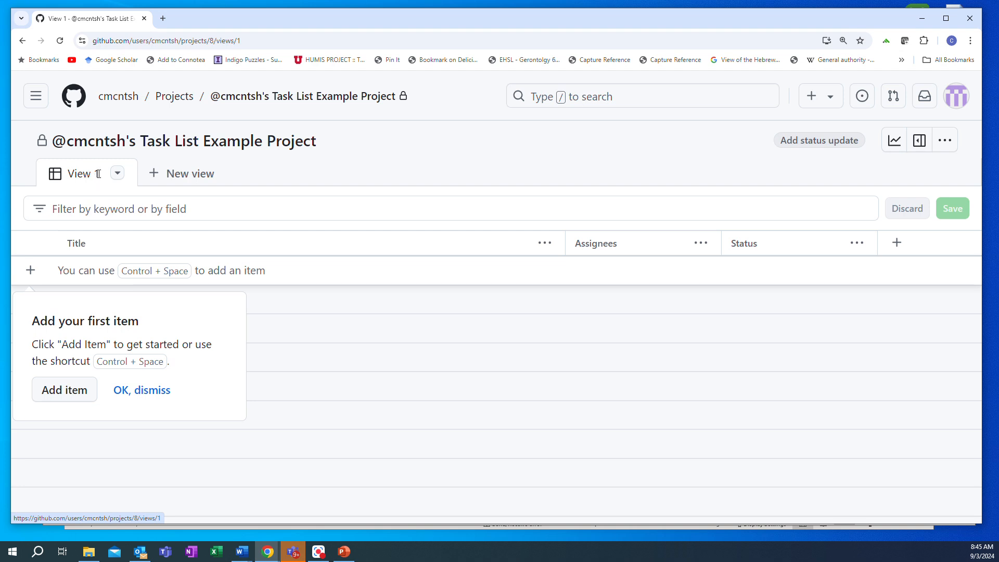
# - Rename the project's first view as "Table view"
pyautogui.press('BackSpace')
pyautogui.press('BackSpace')
pyautogui.press('BackSpace')
pyautogui.press('BackSpace')
pyautogui.press('BackSpace')
pyautogui.press('BackSpace')
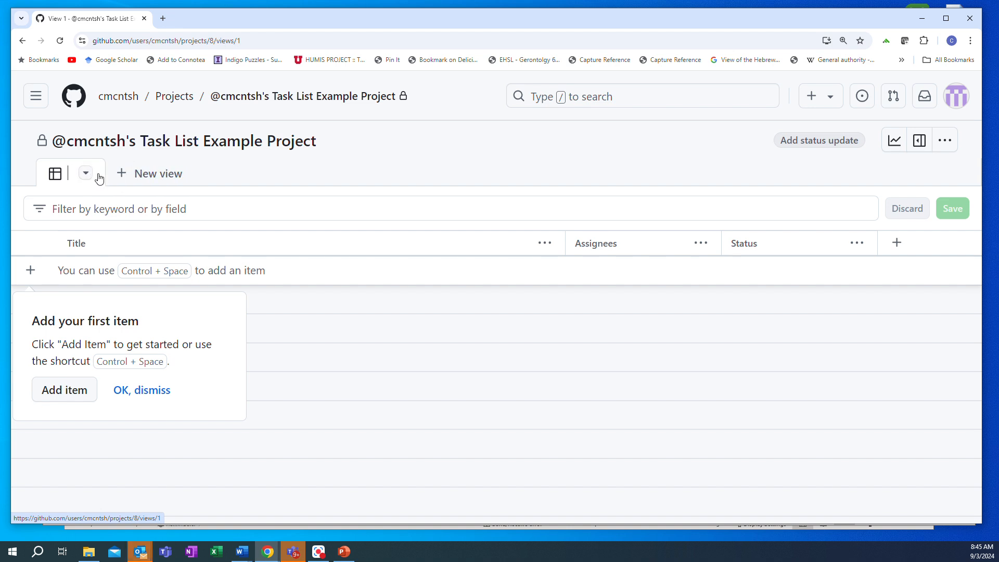
pyautogui.write('Table View')
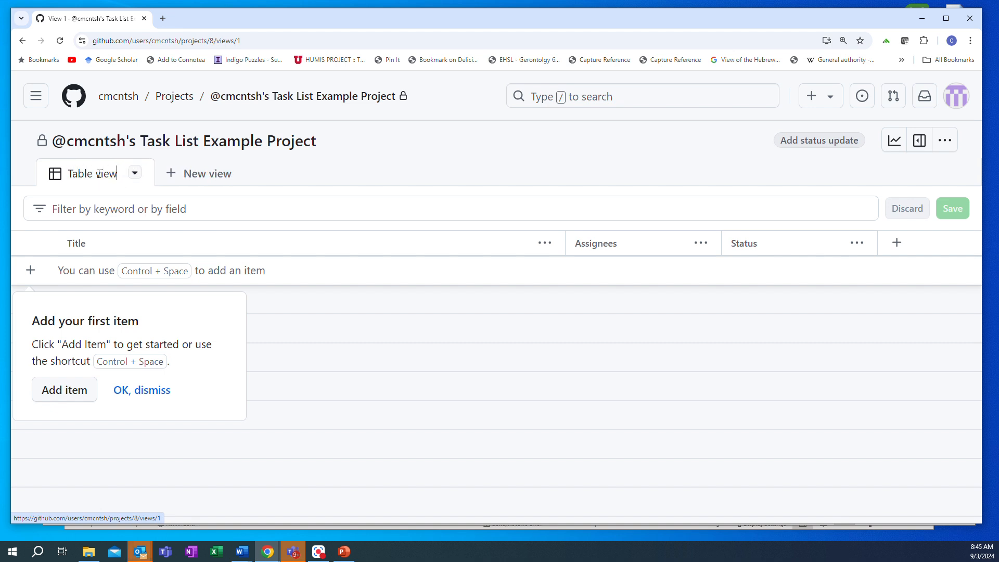
pyautogui.press('Tab')
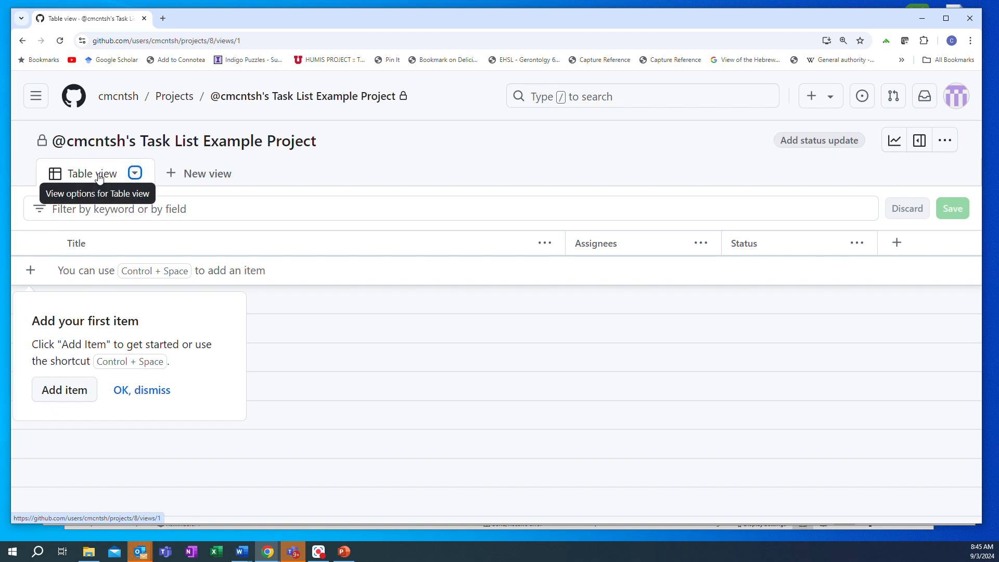
# - Add a new view with the Board layout to the project and name it "Board view"
pyautogui.click(209, 176)
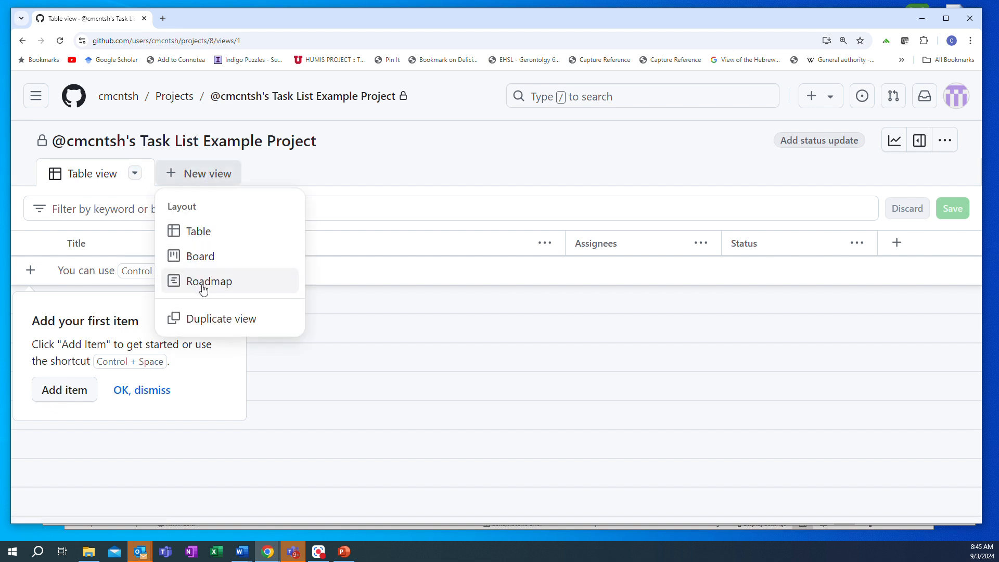
pyautogui.click(195, 257)
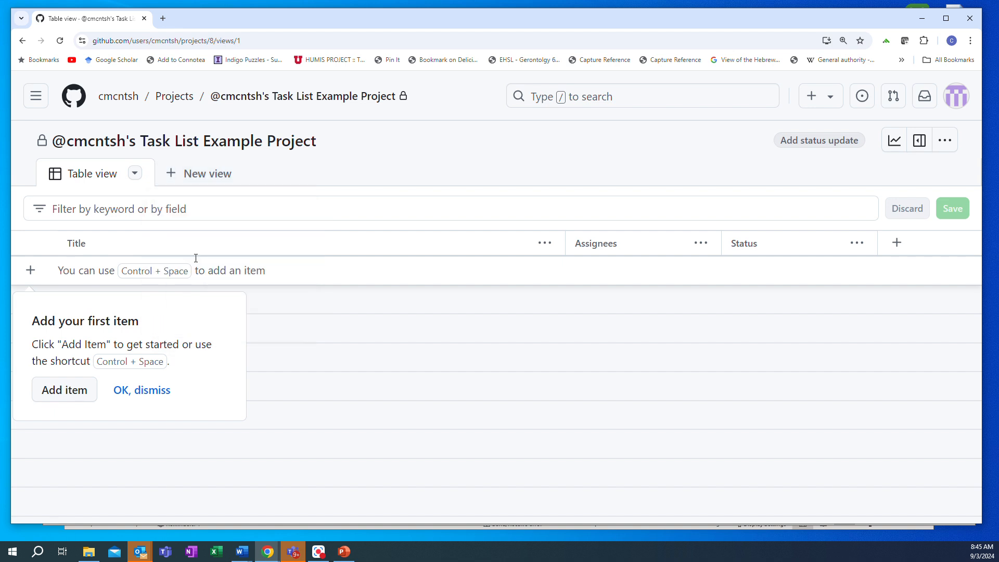
pyautogui.doubleClick(177, 172)
pyautogui.press('BackSpace')
pyautogui.press('BackSpace')
pyautogui.press('BackSpace')
pyautogui.press('BackSpace')
pyautogui.press('BackSpace')
pyautogui.press('BackSpace')
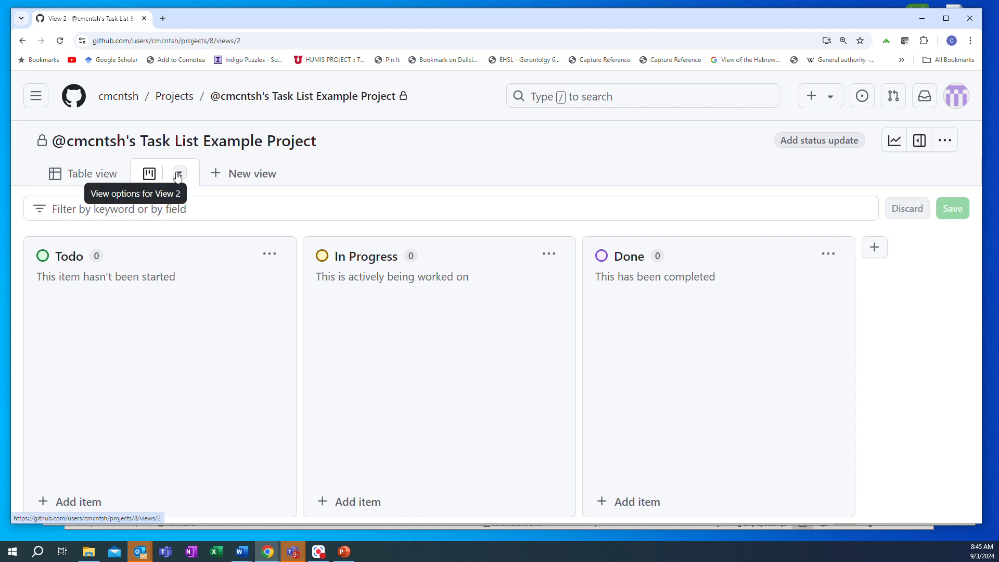
pyautogui.write('Board view')
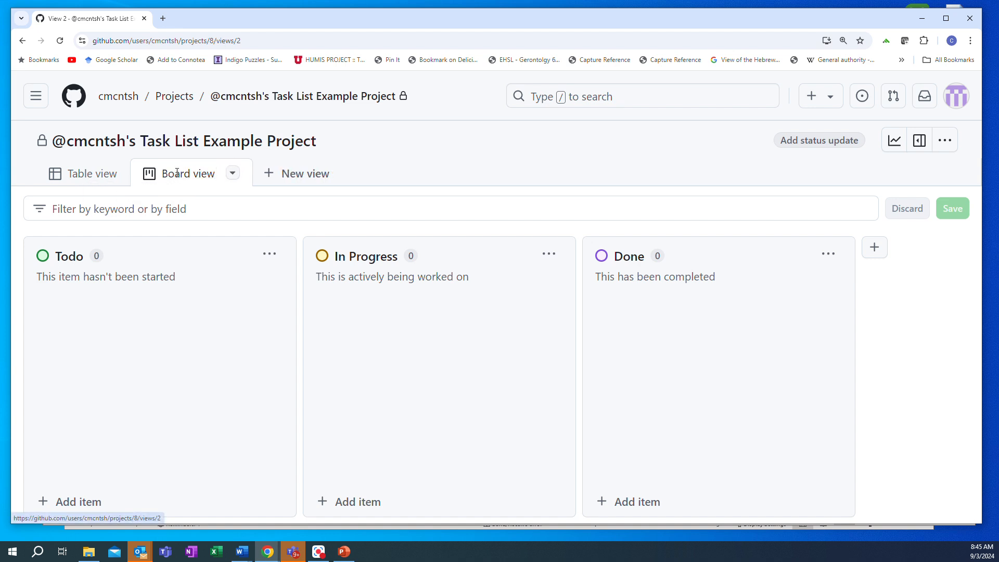
pyautogui.press('Return')
# - Add a new view with the Roadmap layout to the project and name it "Schedule view"
pyautogui.click(296, 174)
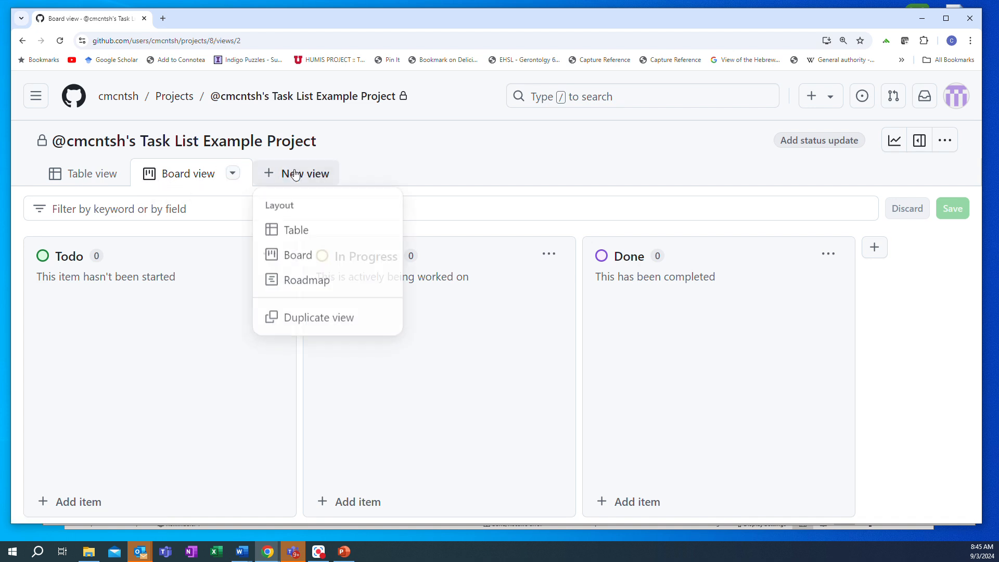
pyautogui.click(297, 282)
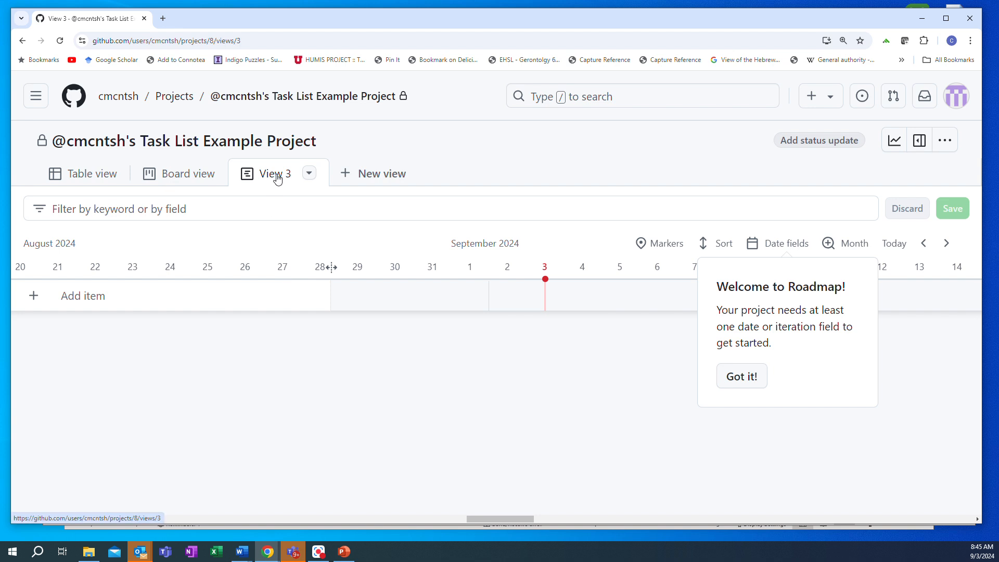
pyautogui.doubleClick(277, 175)
pyautogui.press('BackSpace')
pyautogui.press('BackSpace')
pyautogui.press('BackSpace')
pyautogui.press('BackSpace')
pyautogui.press('BackSpace')
pyautogui.press('BackSpace')
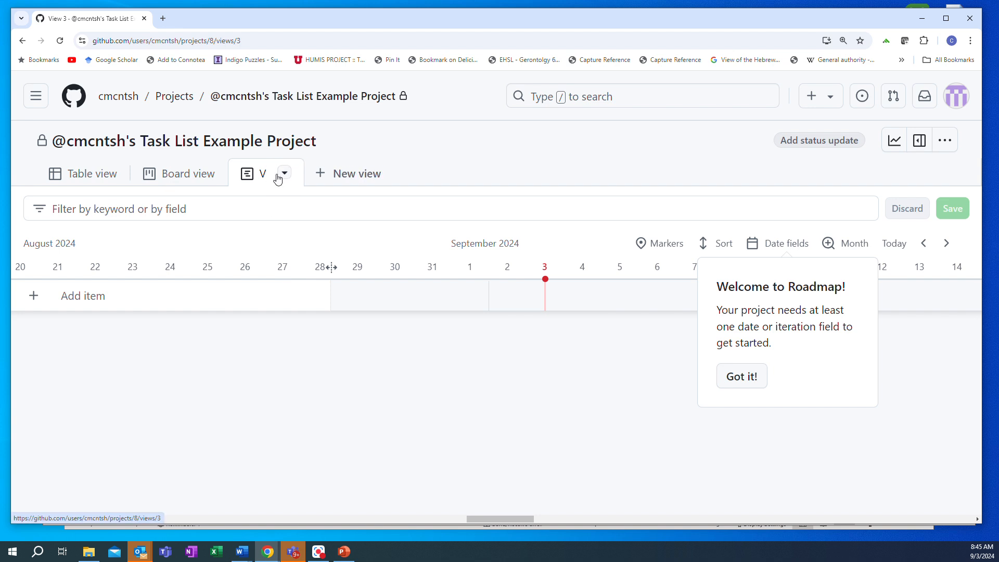
pyautogui.write('sche')
pyautogui.press('BackSpace')
pyautogui.press('BackSpace')
pyautogui.press('BackSpace')
pyautogui.press('BackSpace')
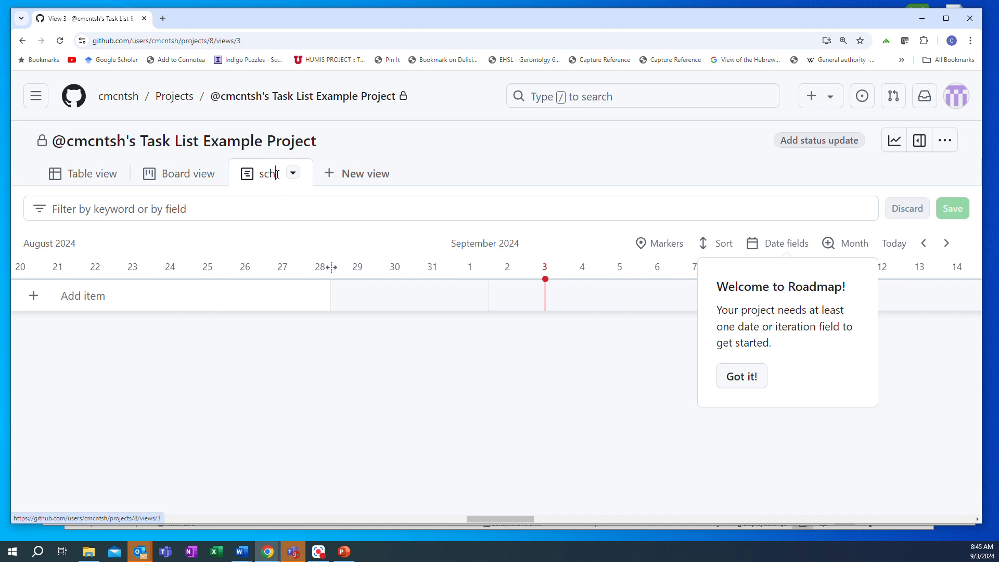
pyautogui.write('Sch')
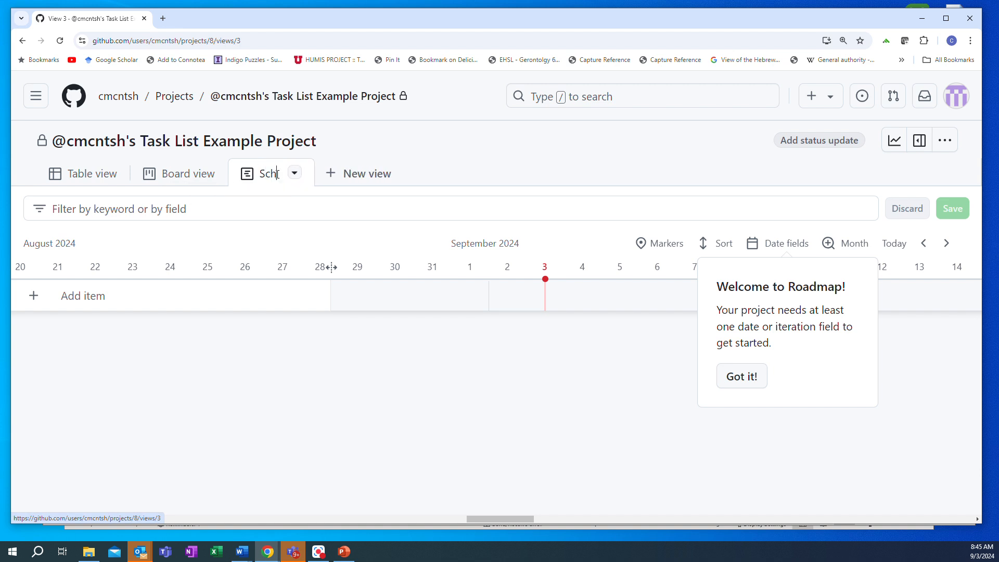
pyautogui.write('edule view')
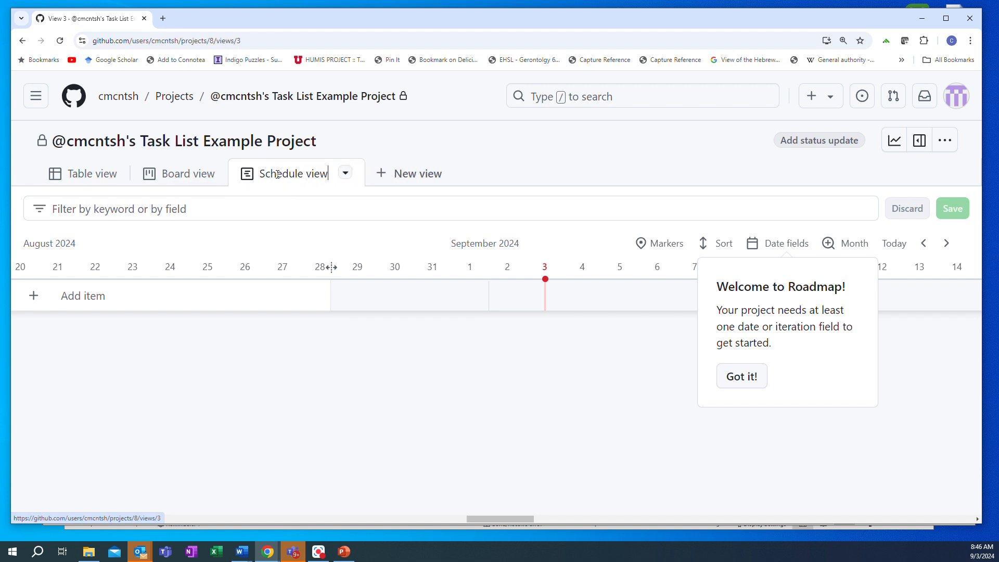
pyautogui.press('Return')
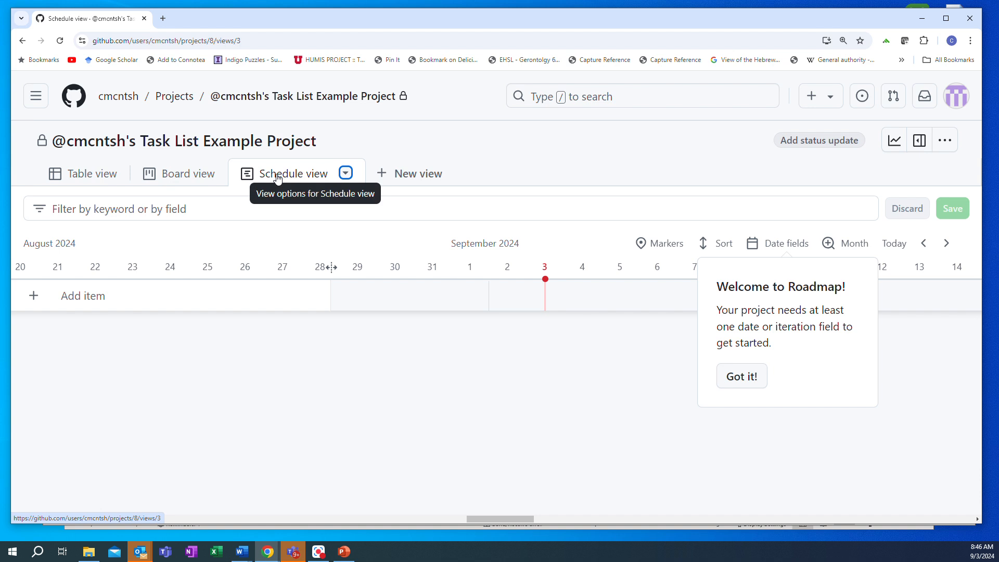
# - Hide the Assignees field in the project's Table view
pyautogui.click(82, 179)
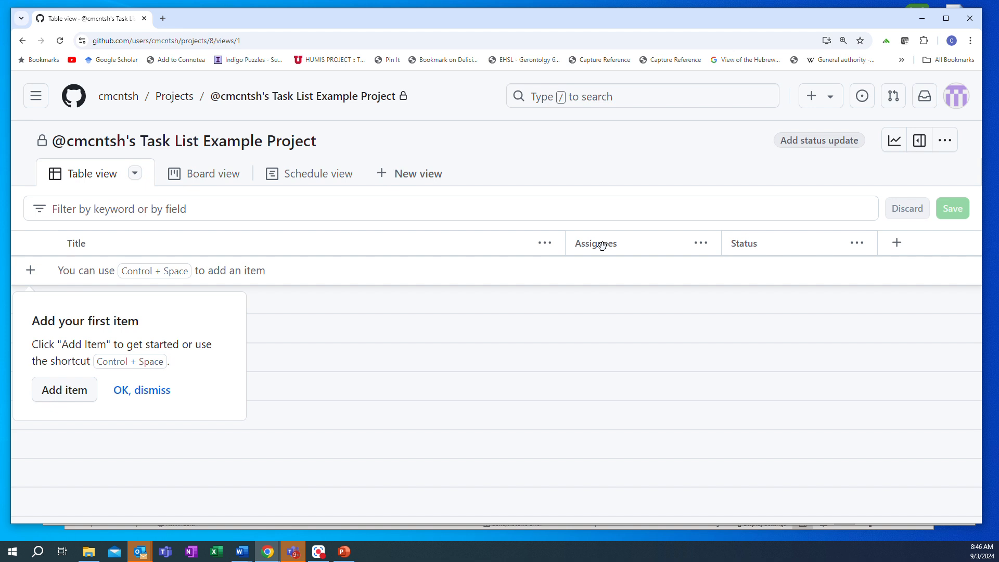
pyautogui.click(701, 243)
pyautogui.click(751, 477)
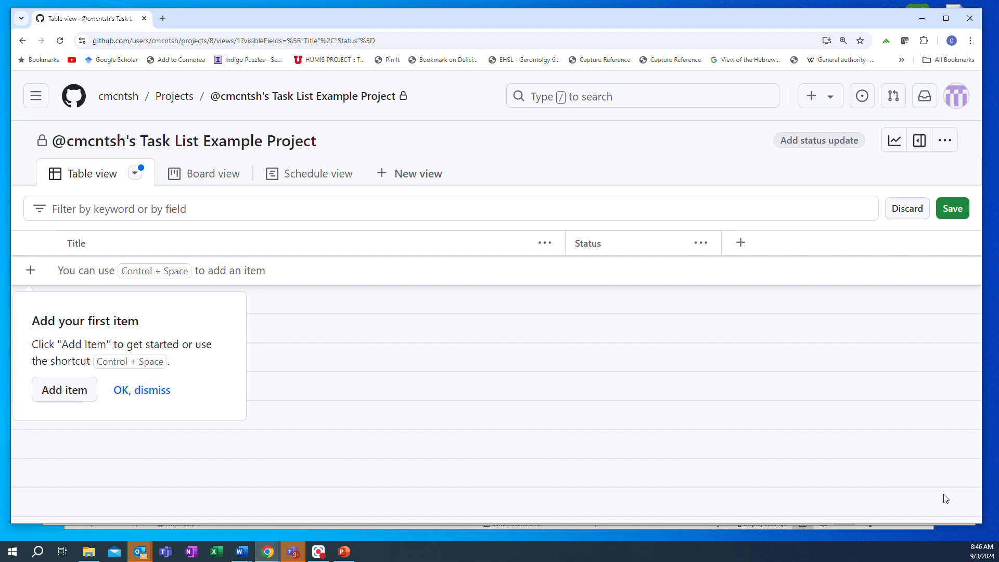
# - Add a new Text field named "Person" to the Table view
pyautogui.click(742, 246)
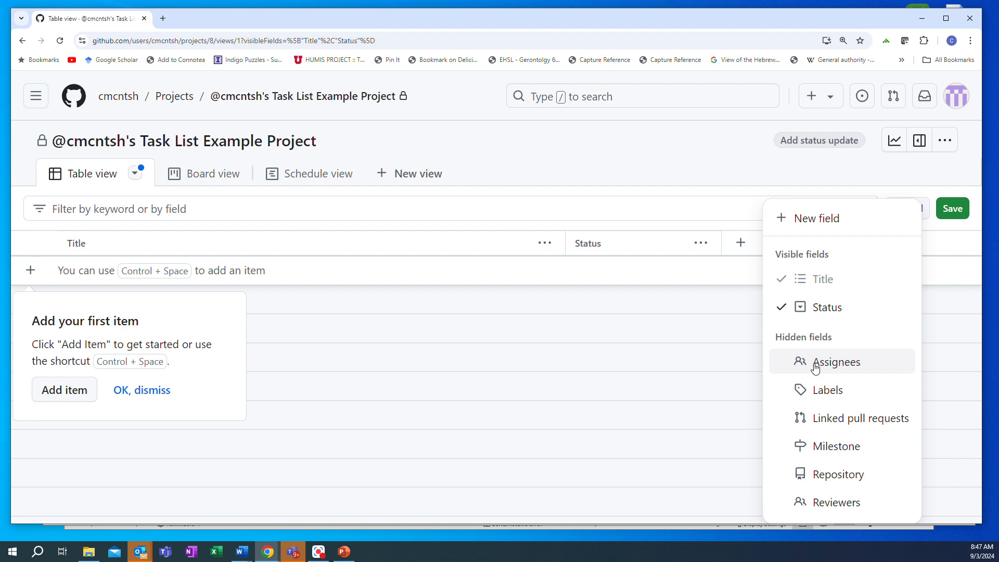
pyautogui.click(791, 217)
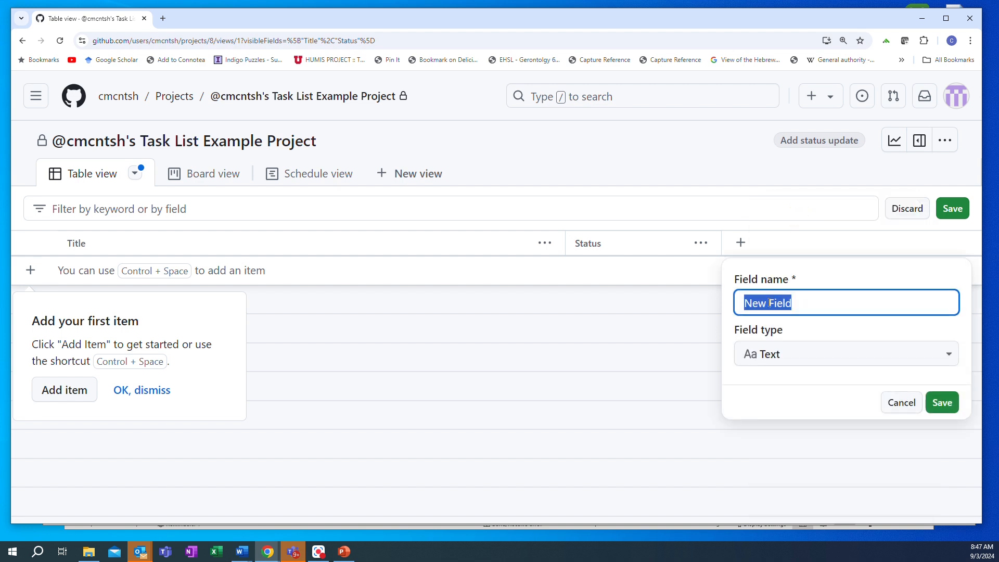
pyautogui.write('Person')
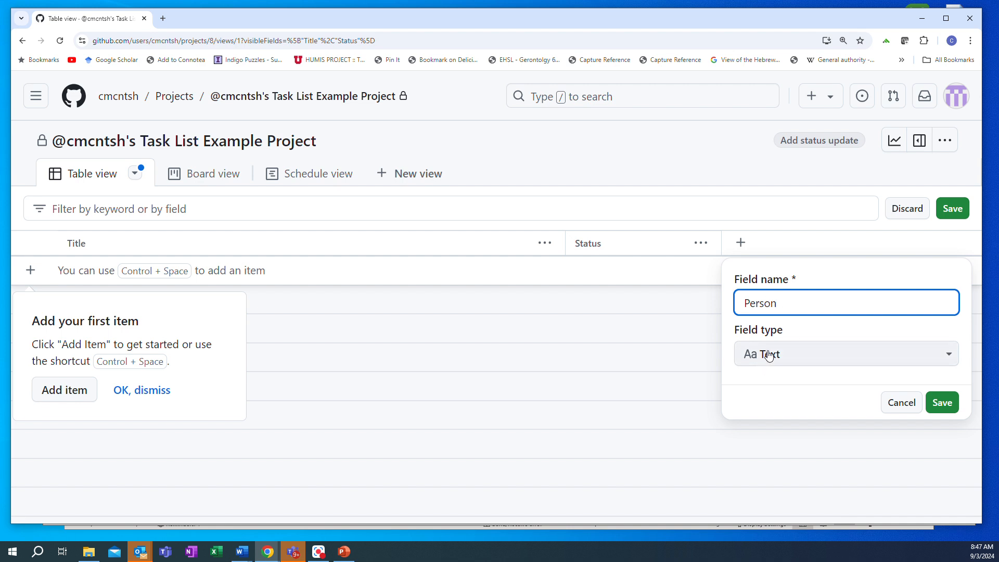
pyautogui.click(943, 409)
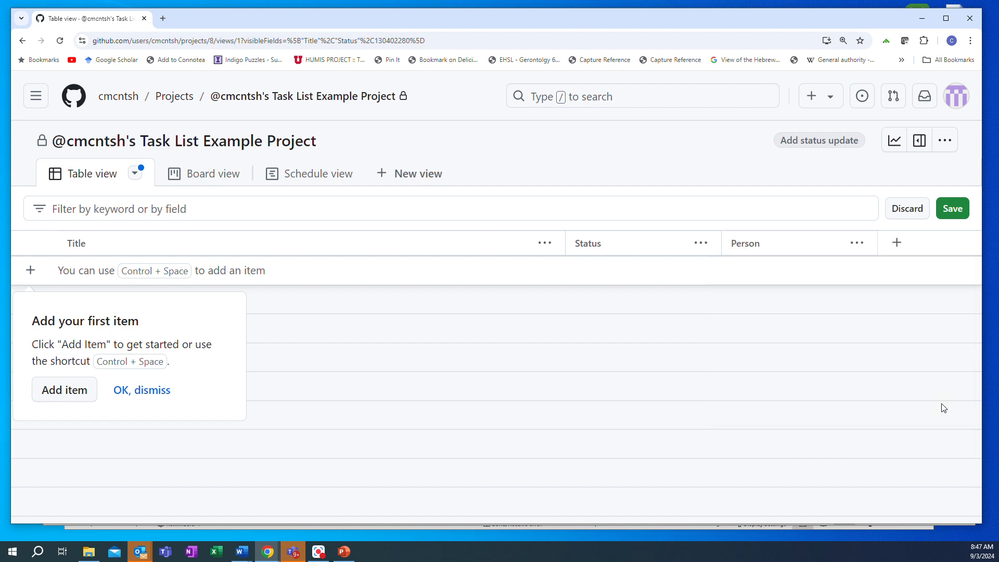
# - Start a new custom field named "Objective" in the Table view and set its type to Single select
pyautogui.click(896, 245)
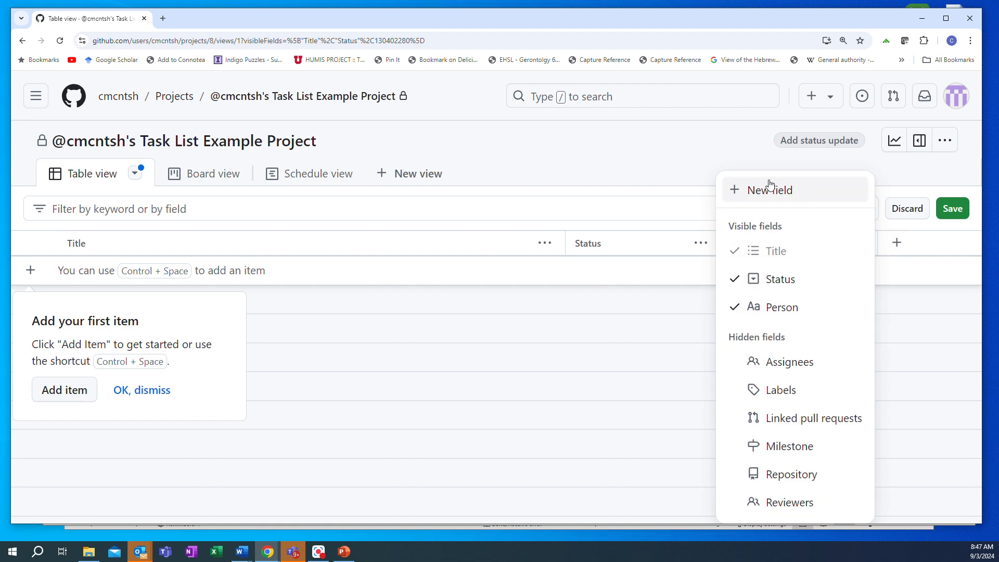
pyautogui.click(764, 192)
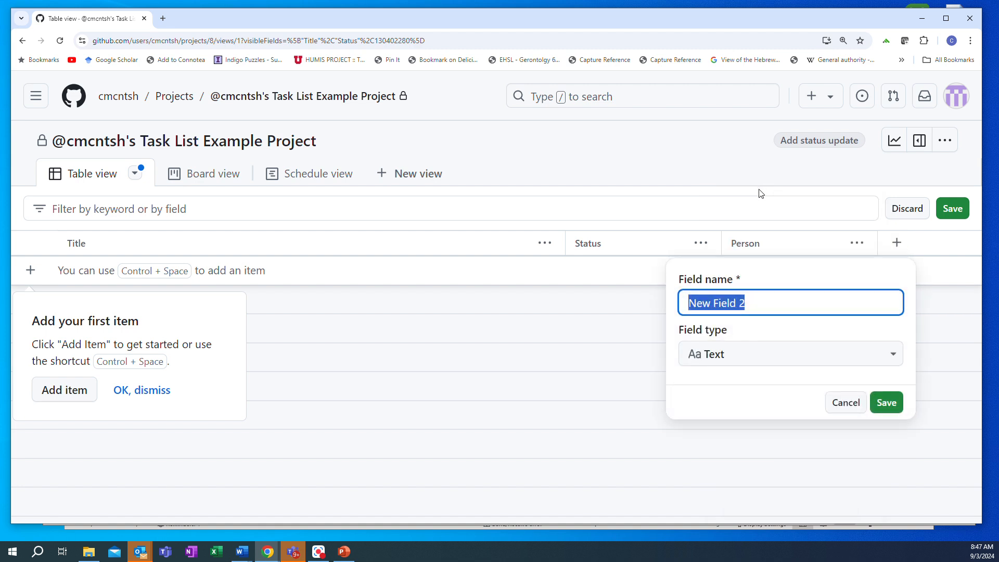
pyautogui.write('Objective')
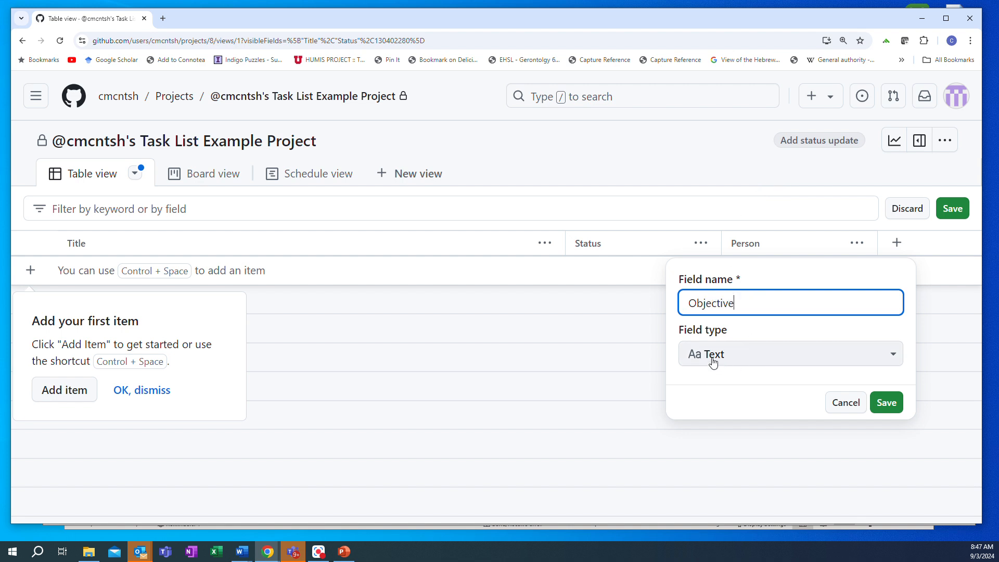
pyautogui.click(897, 354)
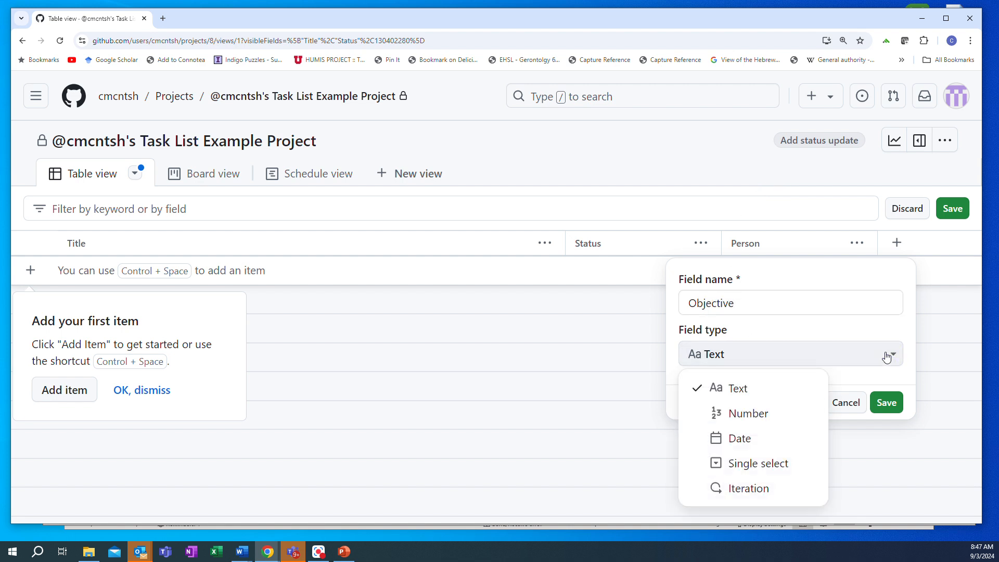
pyautogui.click(755, 469)
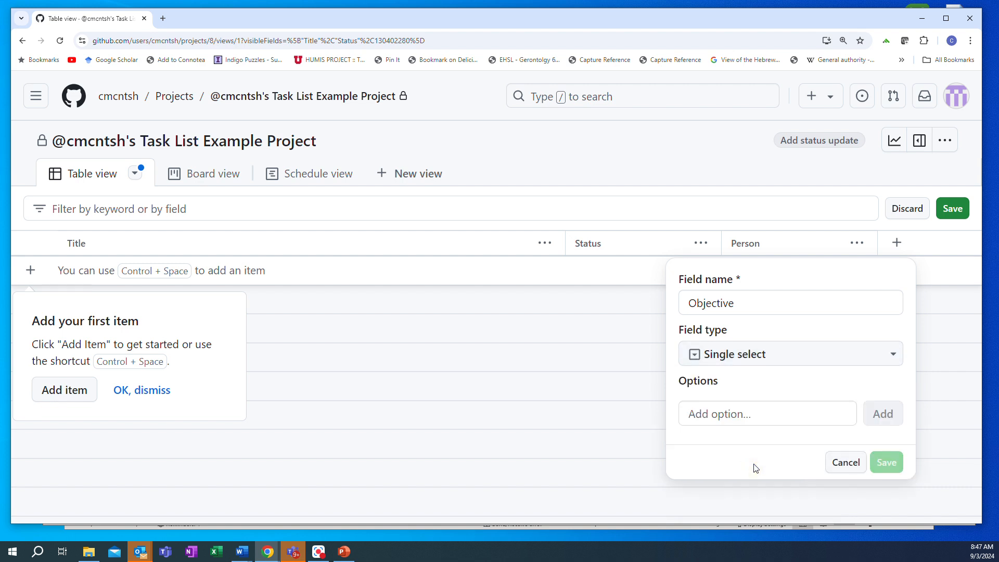
# - Add "O1 Training" as the first option of the Objective field
pyautogui.click(711, 415)
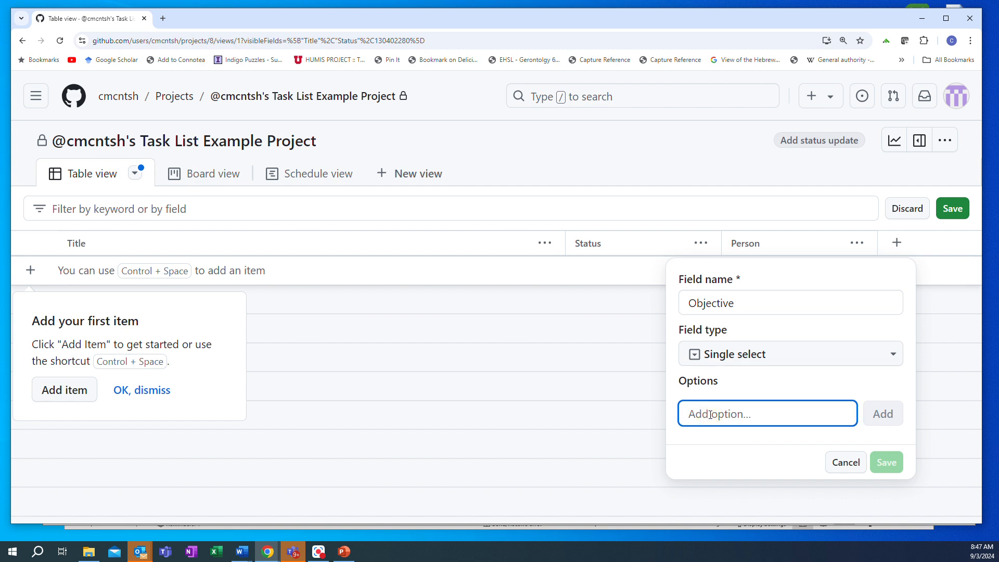
pyautogui.write('O1 Training')
pyautogui.click(705, 413)
pyautogui.press('BackSpace')
pyautogui.click(880, 416)
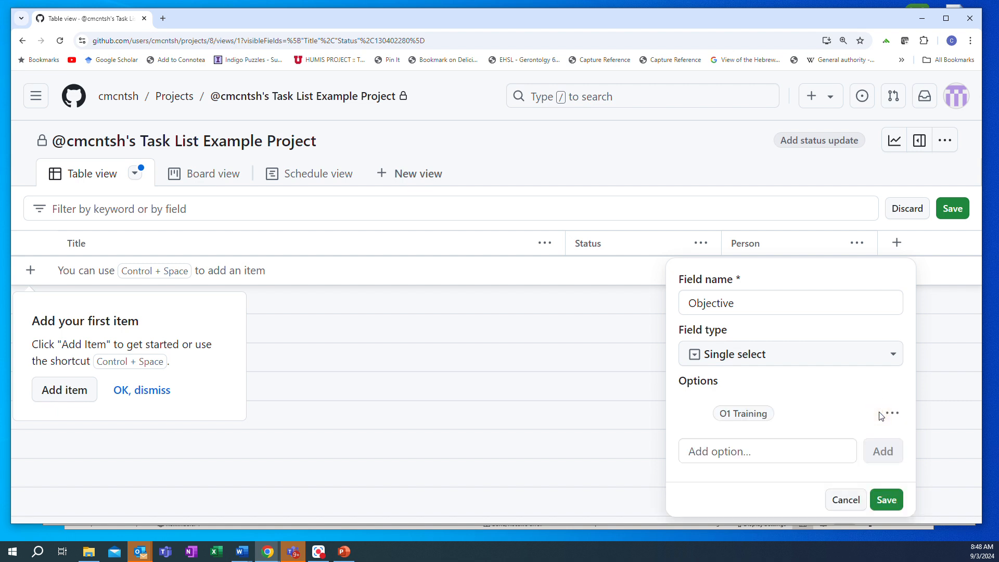
# - Enter "O2 Objective 2" and "O3 Objective 3" as further options of the Objective field and save the field
pyautogui.click(694, 450)
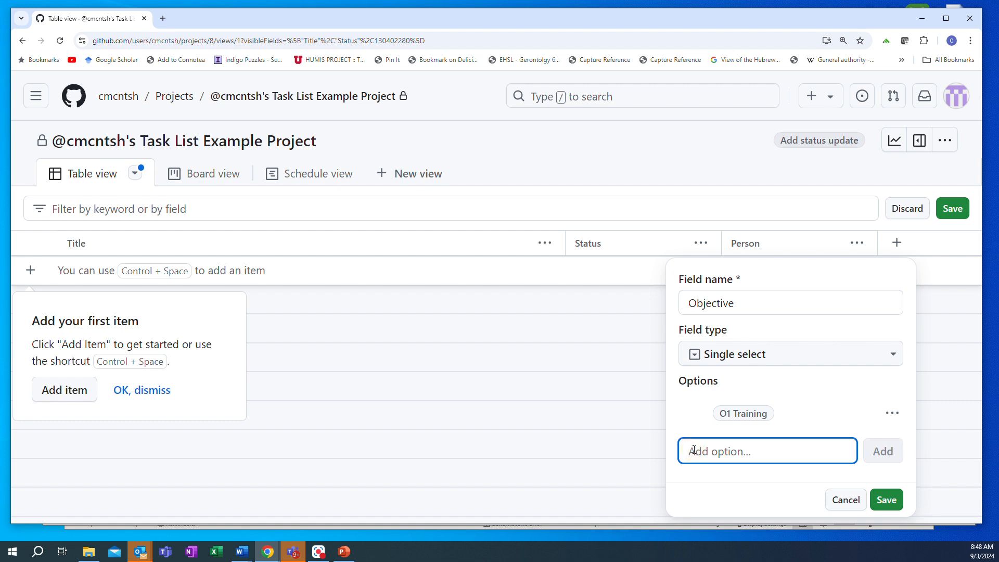
pyautogui.write('O2 Objective 2')
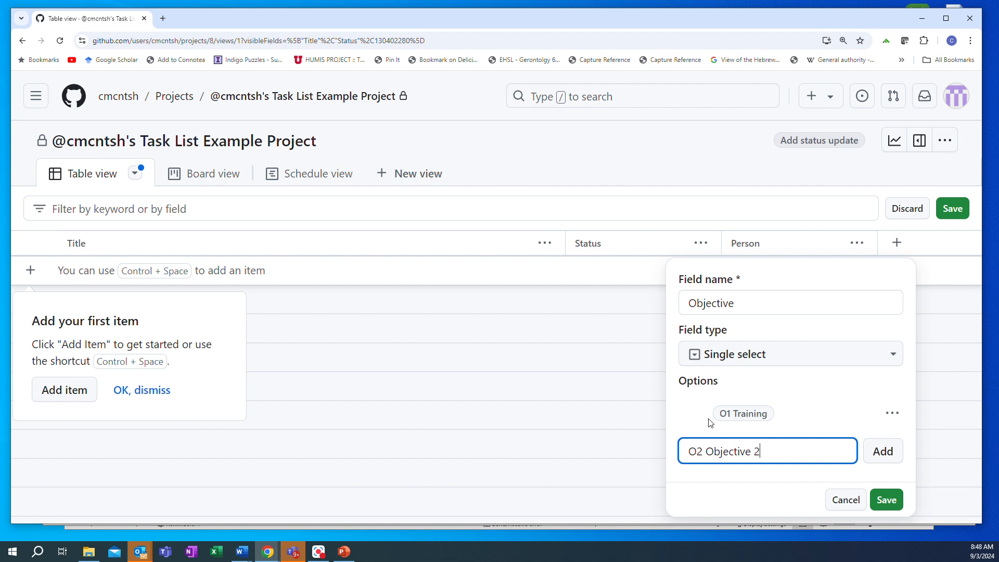
pyautogui.click(883, 452)
pyautogui.click(693, 462)
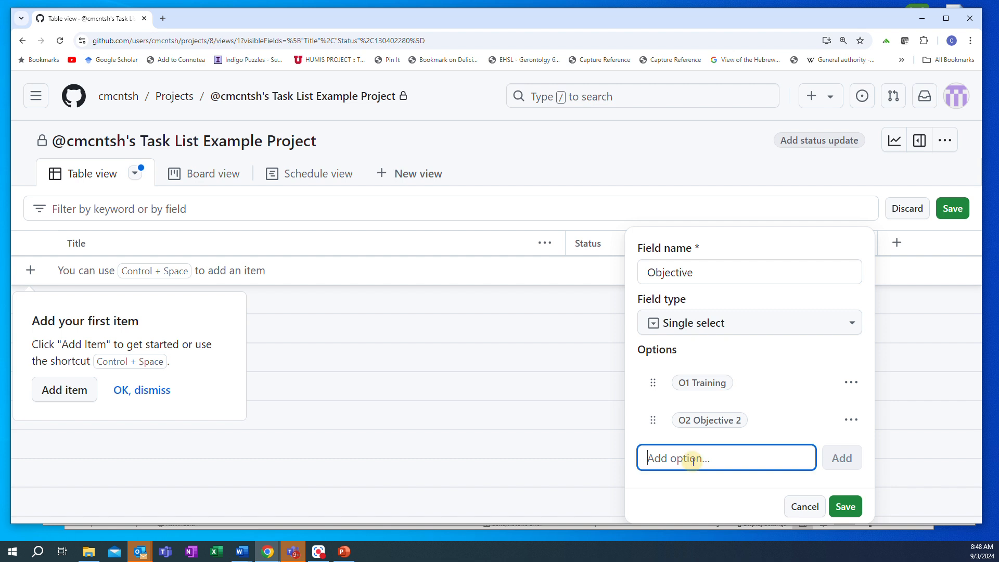
pyautogui.write('O3 Objective 3')
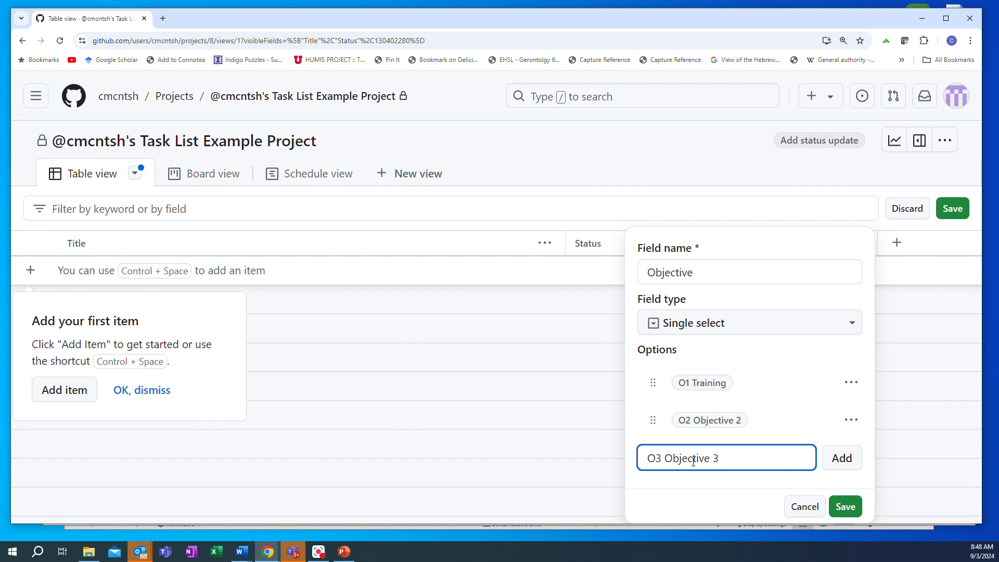
pyautogui.click(846, 506)
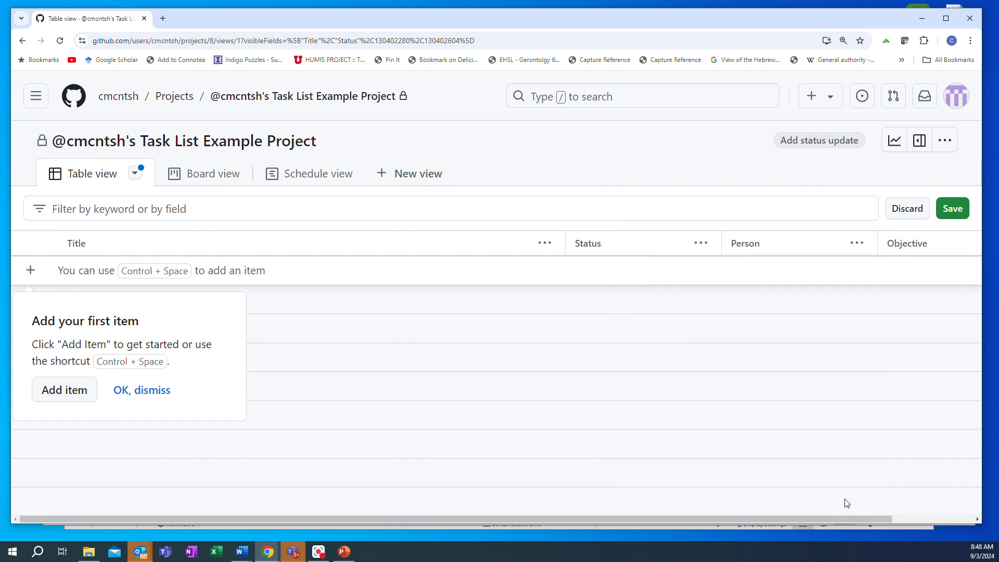
# - Add a new Date field named "Start" to the Table view
pyautogui.moveTo(801, 519); pyautogui.dragTo(894, 519)
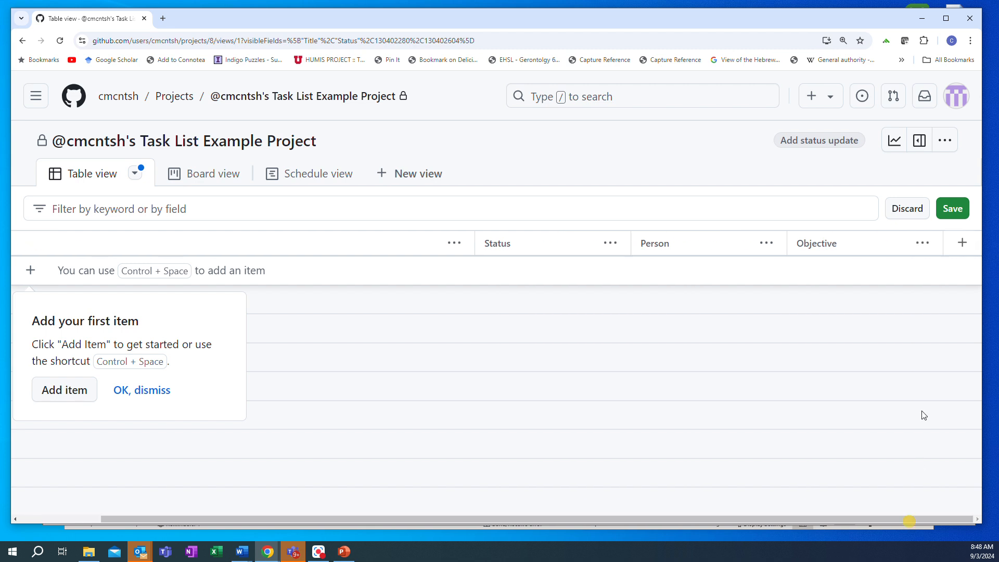
pyautogui.click(838, 270)
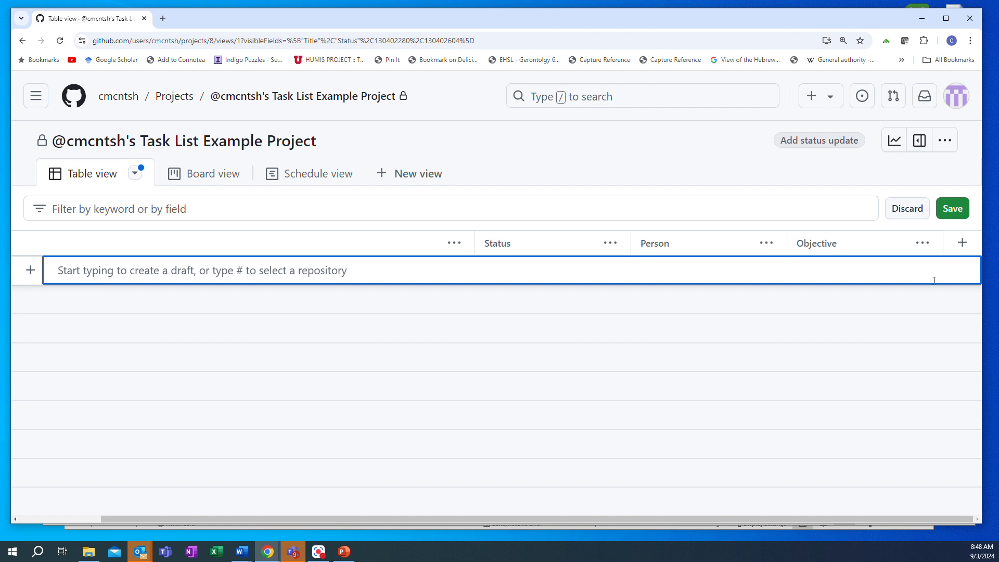
pyautogui.click(963, 245)
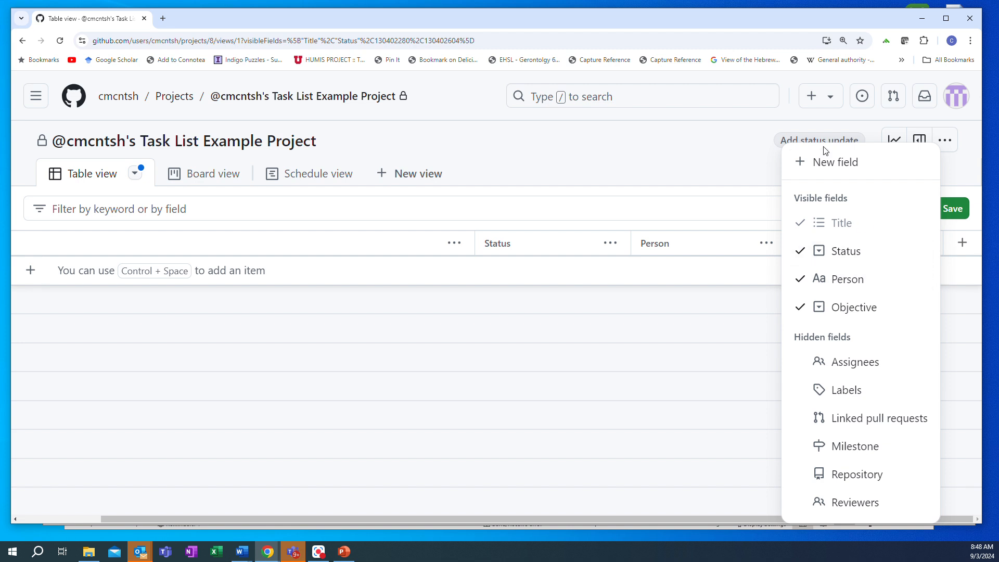
pyautogui.click(819, 161)
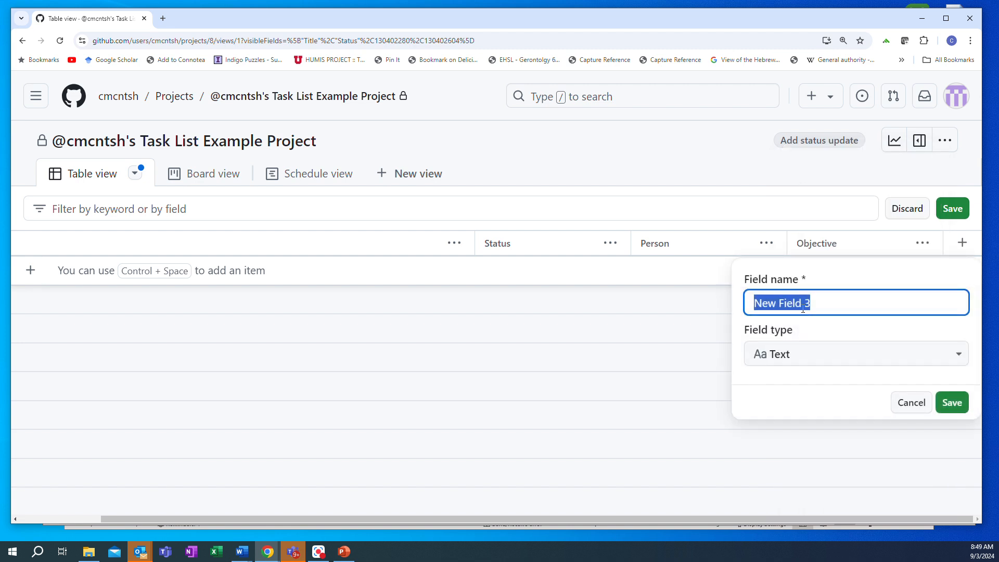
pyautogui.write('Start')
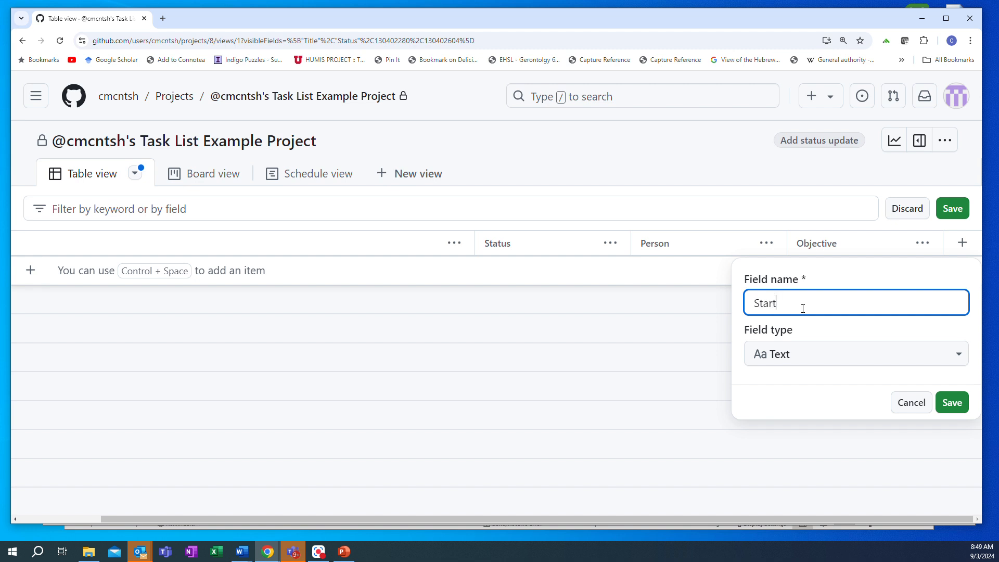
pyautogui.click(811, 355)
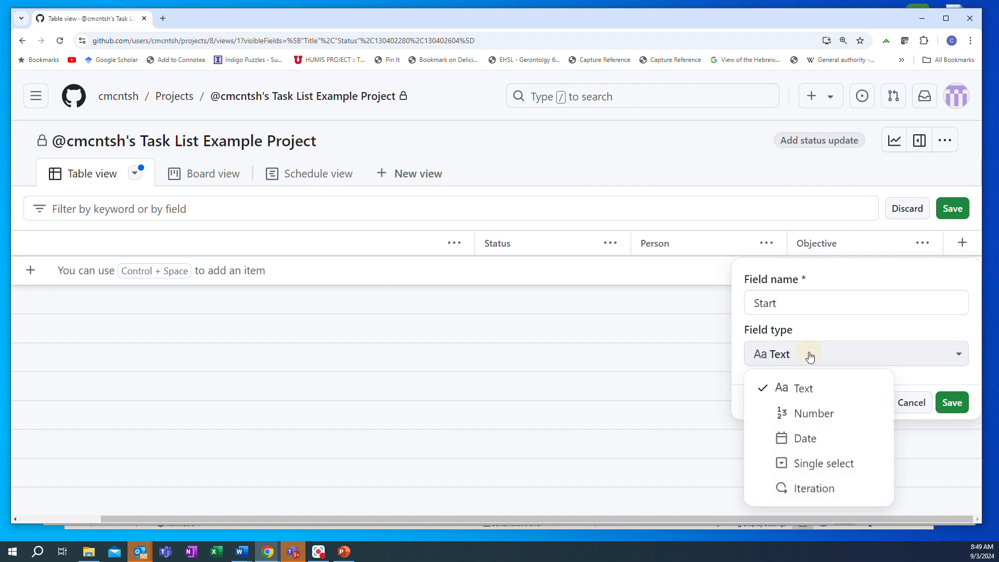
pyautogui.click(784, 437)
pyautogui.click(950, 404)
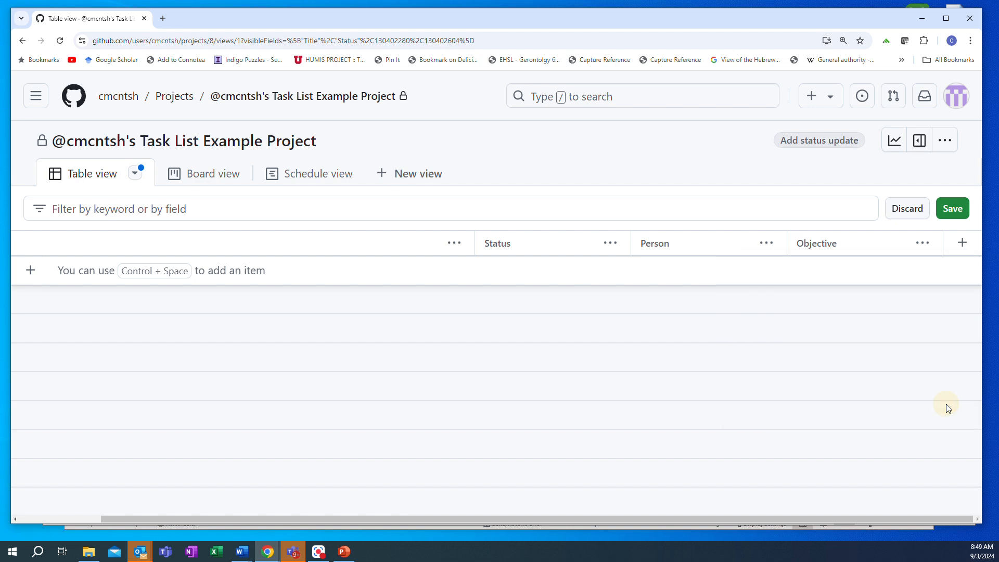
# - Add a new Date field named "Due" to the Table view
pyautogui.moveTo(810, 518); pyautogui.dragTo(932, 518)
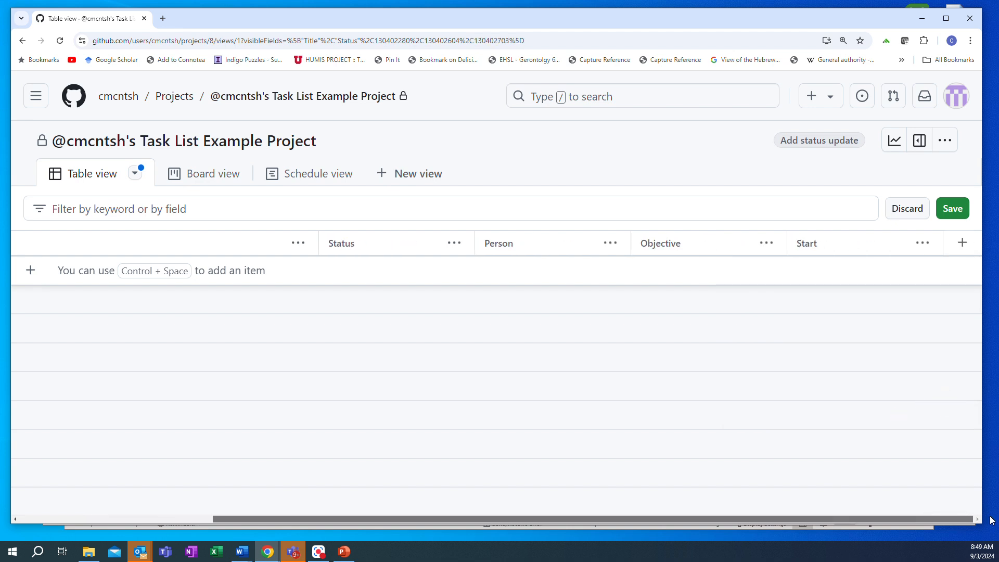
pyautogui.click(961, 242)
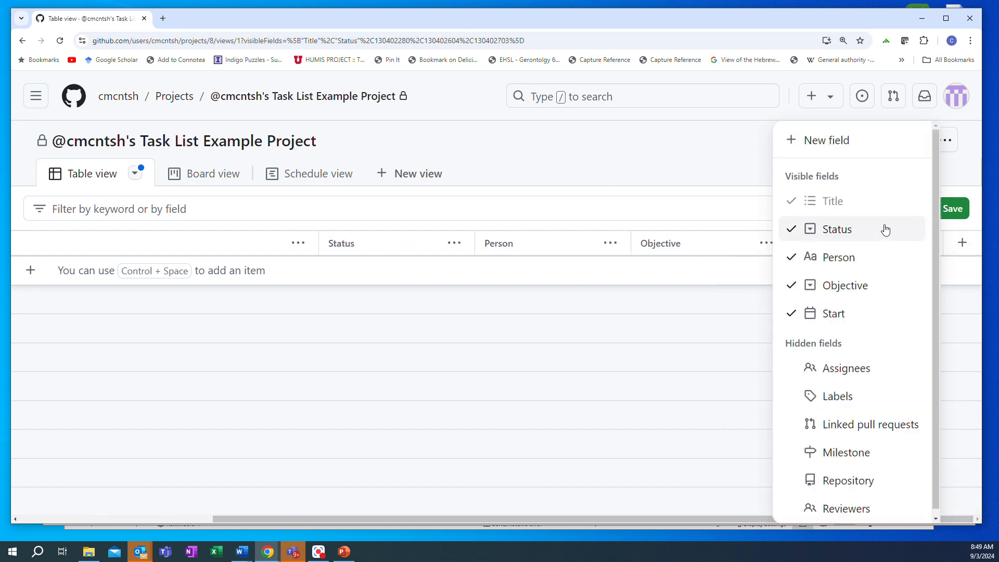
pyautogui.click(808, 140)
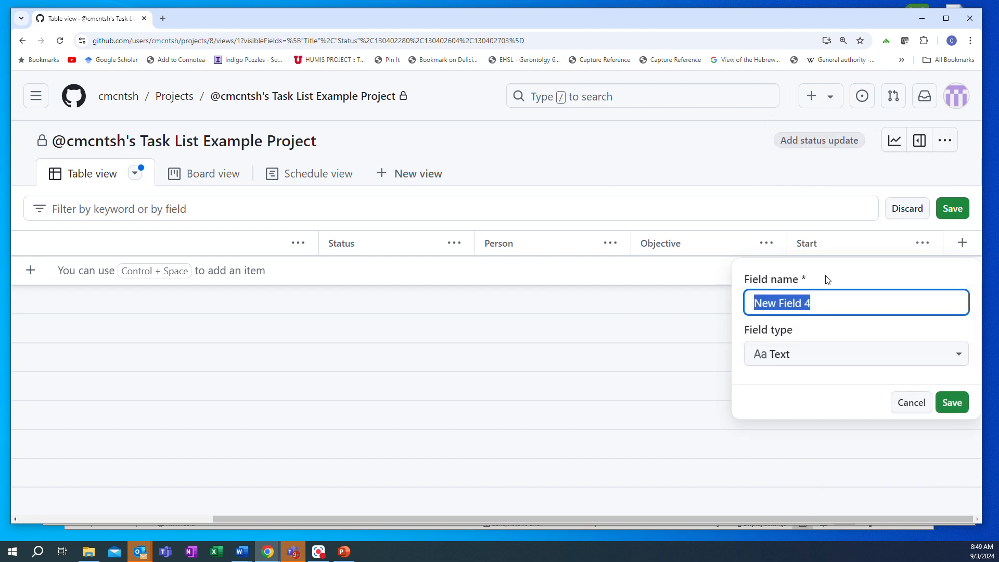
pyautogui.write('Due')
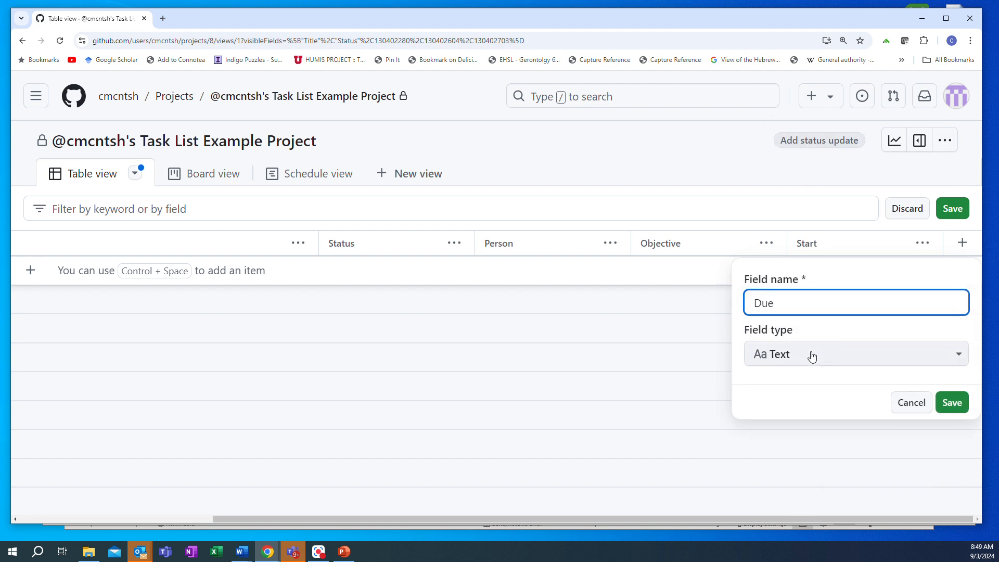
pyautogui.click(812, 354)
pyautogui.click(804, 438)
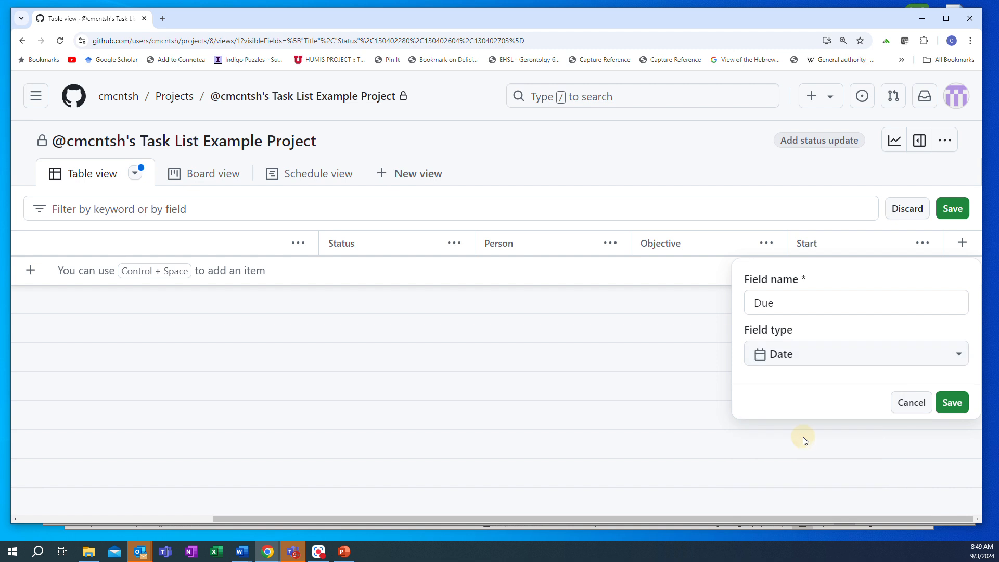
pyautogui.click(950, 404)
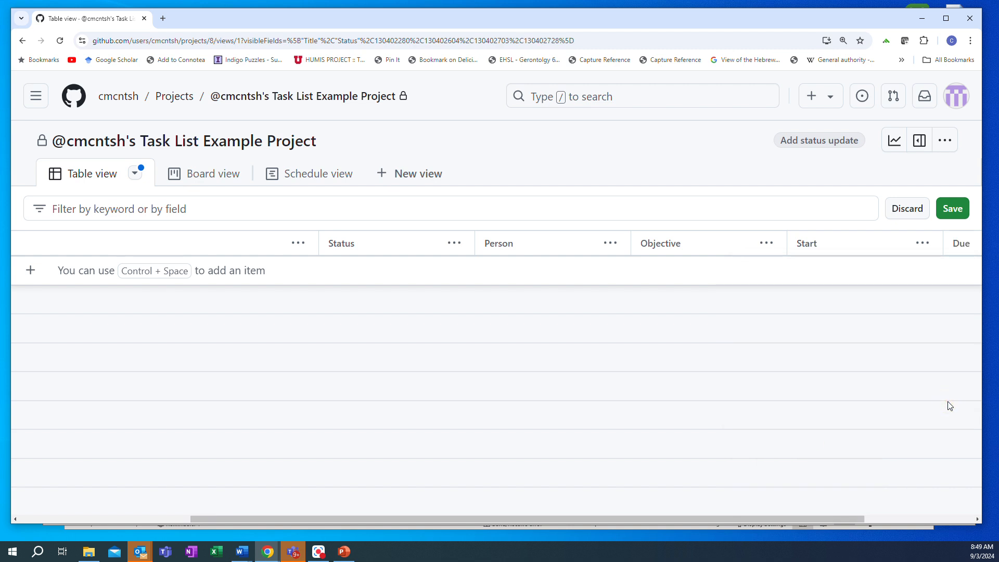
# - Move the Objective column in the Table view so that it sits directly before the Status column
pyautogui.moveTo(820, 517); pyautogui.dragTo(554, 525)
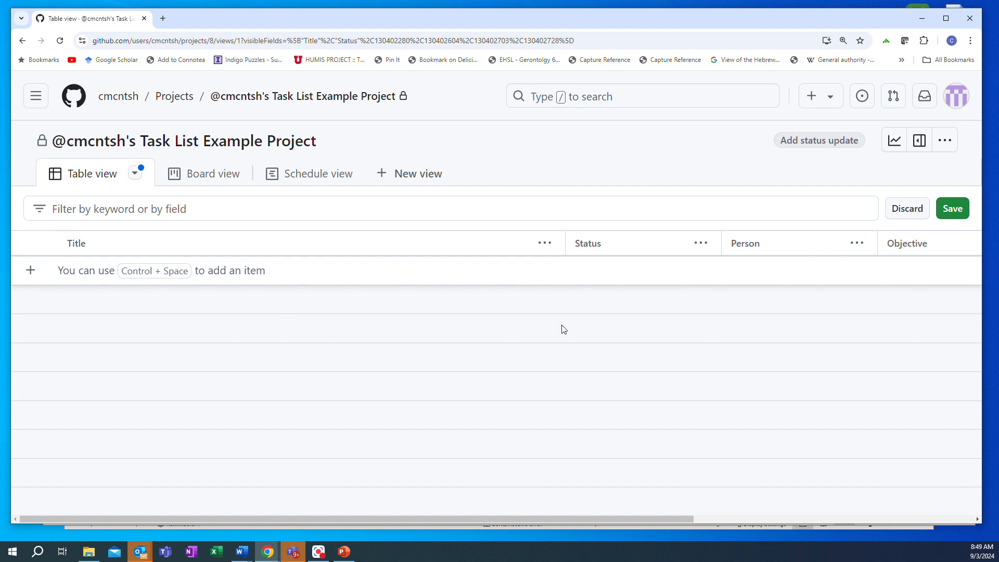
pyautogui.moveTo(540, 520); pyautogui.dragTo(839, 523)
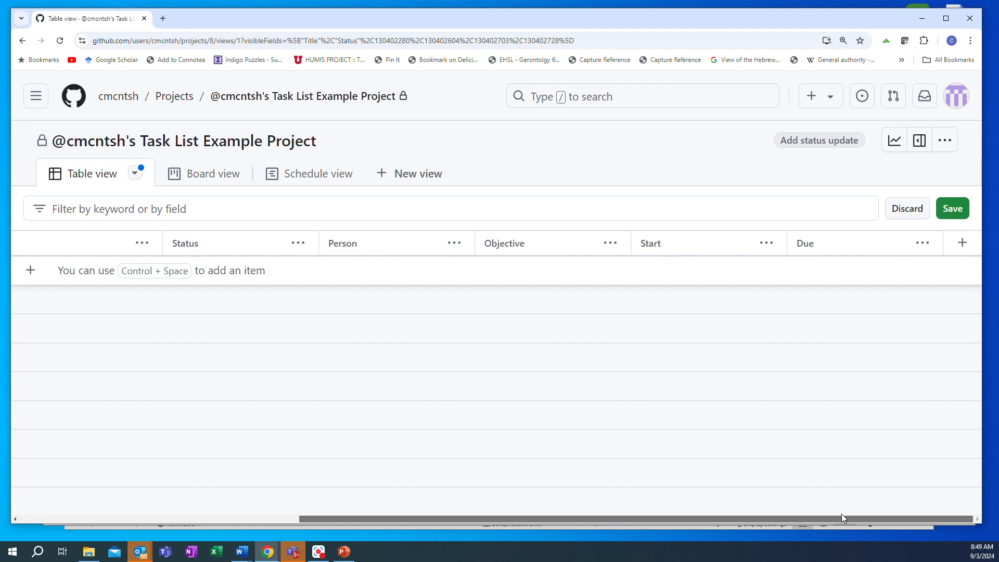
pyautogui.moveTo(820, 514)
pyautogui.mouseDown()
pyautogui.moveTo(811, 517)
pyautogui.moveTo(827, 513)
pyautogui.mouseUp()
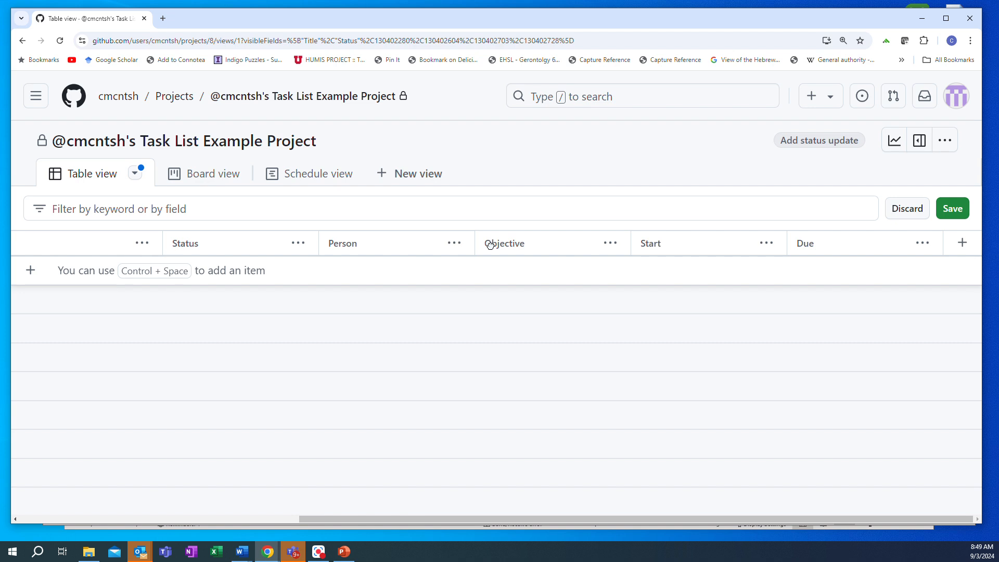
pyautogui.hscroll(-3, 319, 242)
pyautogui.moveTo(269, 240); pyautogui.dragTo(319, 243)
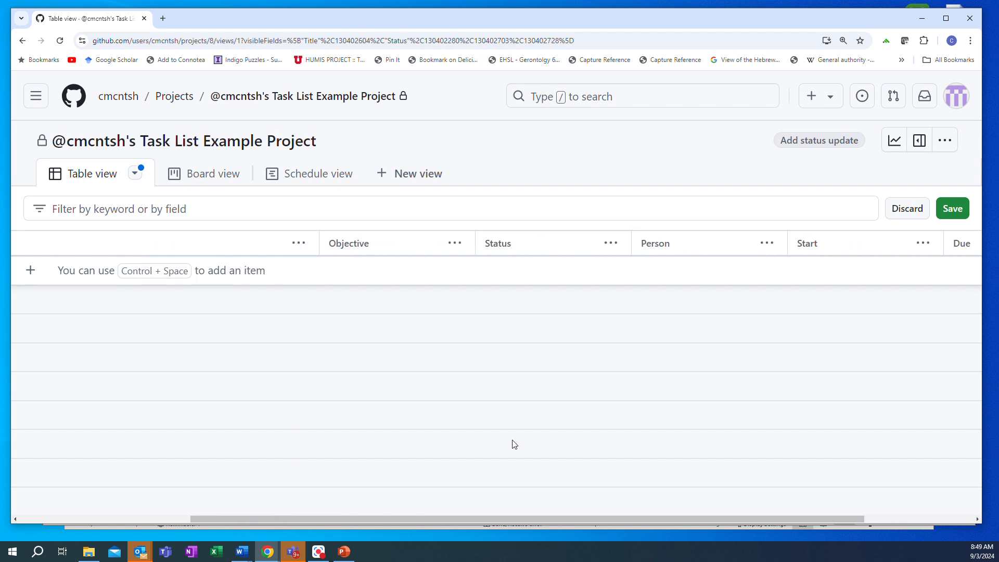
# - Switch to the Word document "WBS Diagram Example.docx" and review the objectives and deliverables in its organization chart
pyautogui.moveTo(471, 519); pyautogui.dragTo(652, 529)
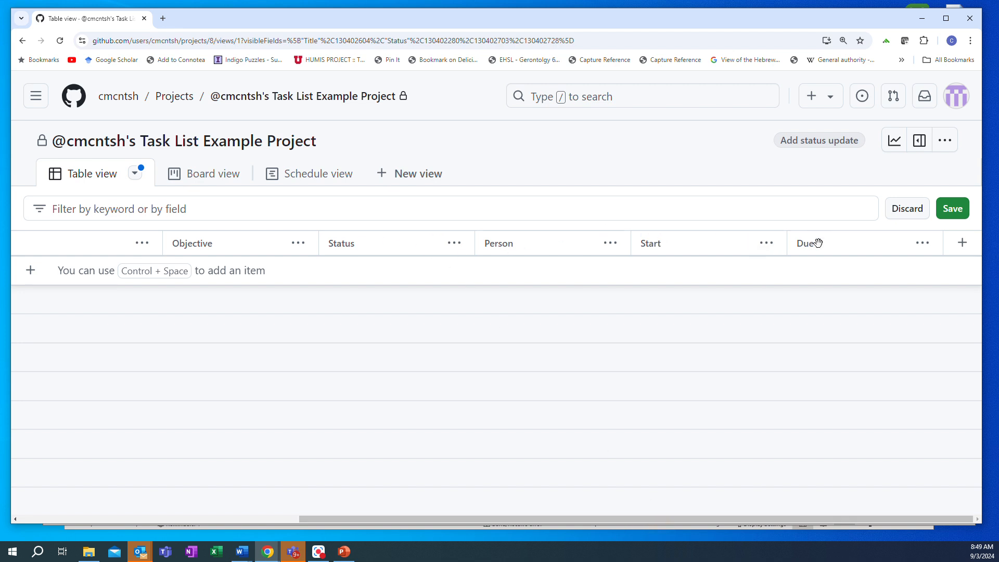
pyautogui.moveTo(724, 519); pyautogui.dragTo(351, 520)
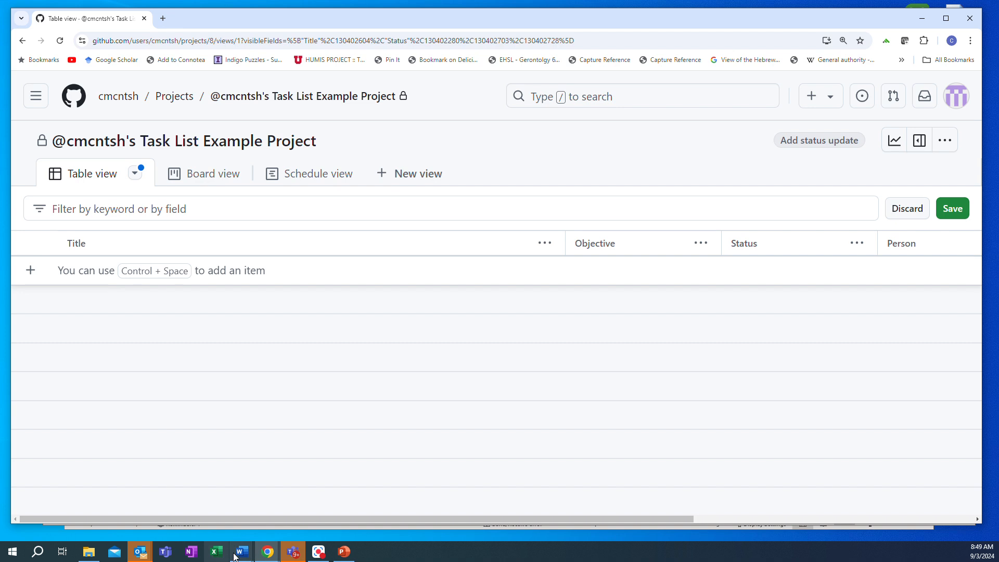
pyautogui.moveTo(240, 556)
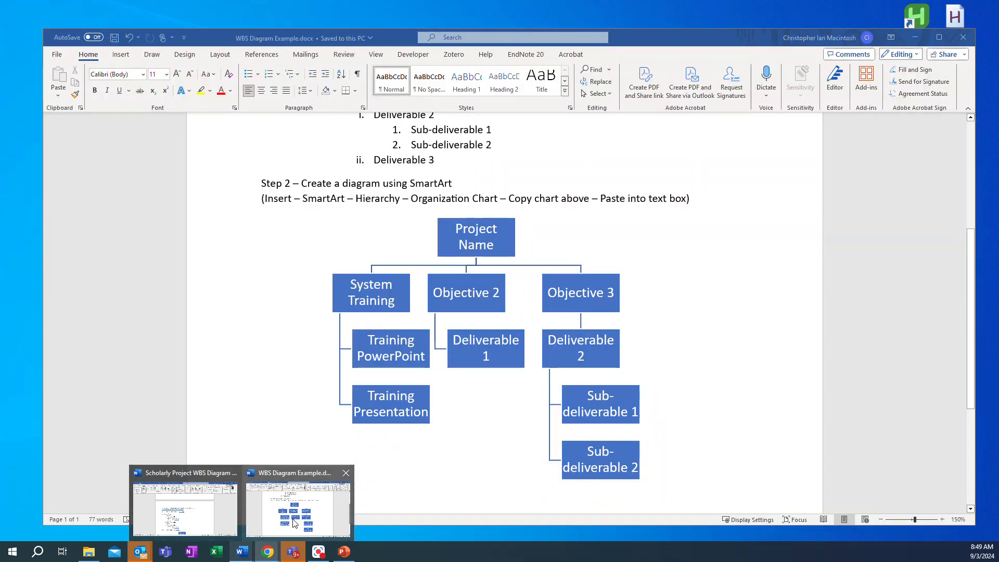
pyautogui.click(298, 503)
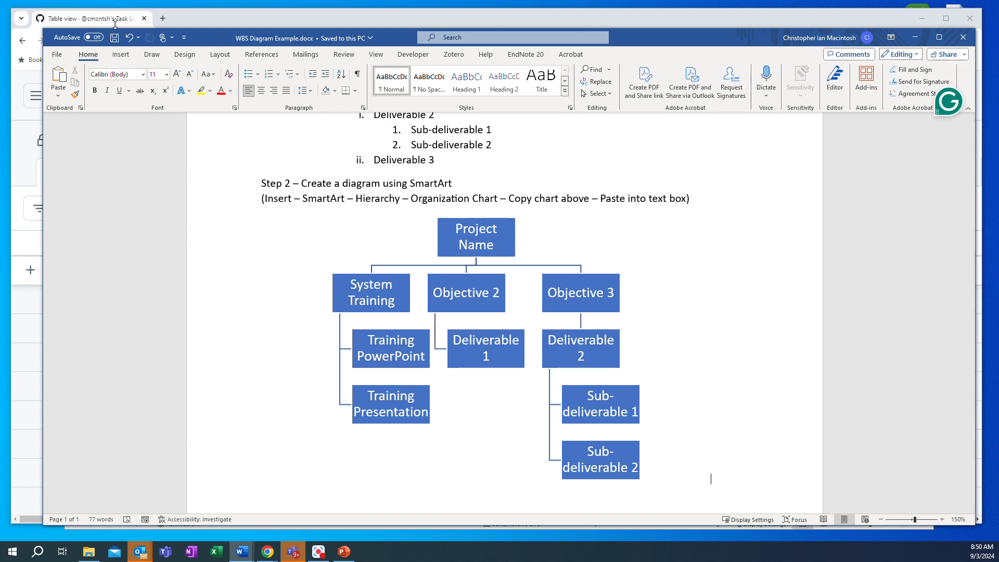
# - Switch back to the GitHub project and add the task "Create PowerPoint Presentation" with its Objective set to O1 Training
pyautogui.click(189, 15)
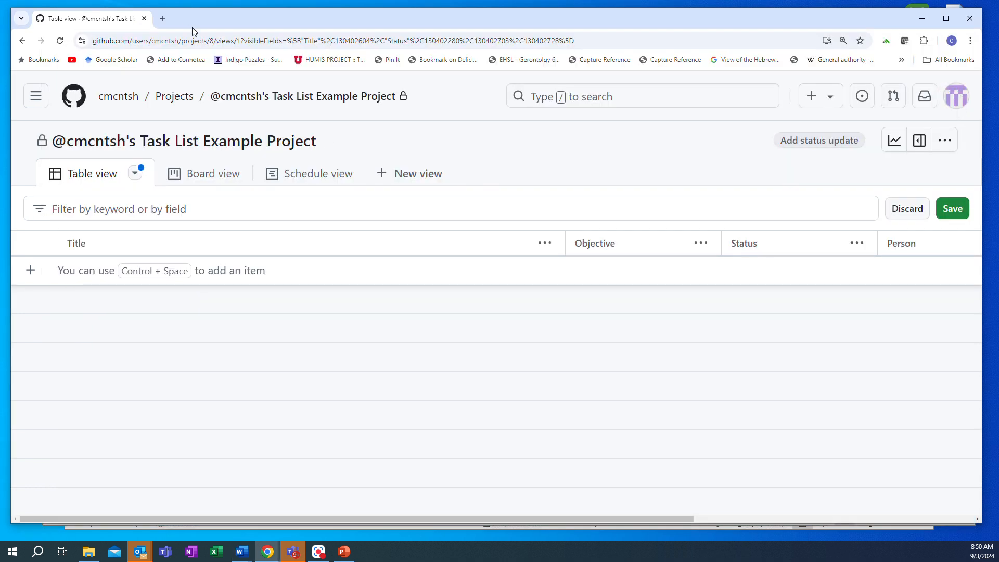
pyautogui.click(77, 273)
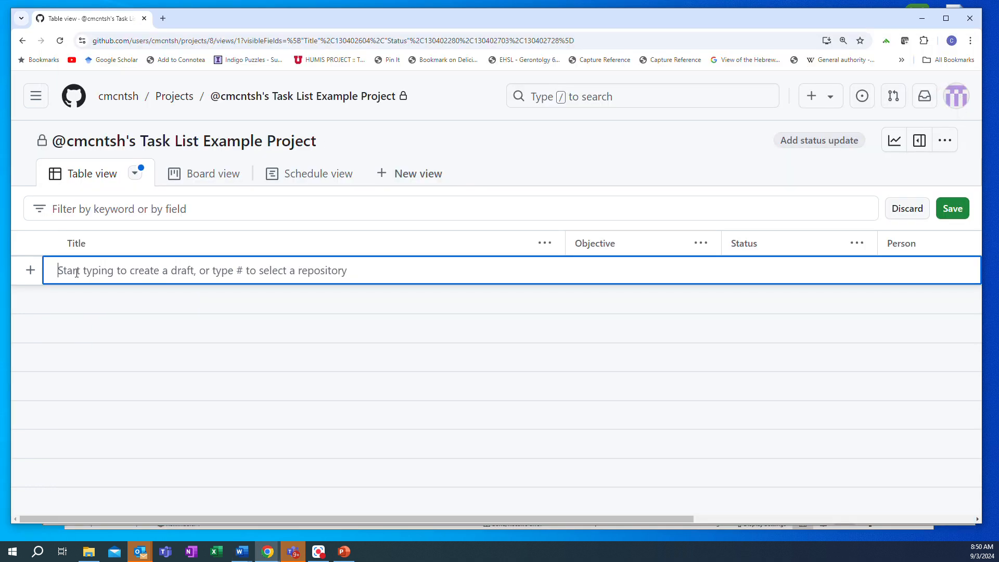
pyautogui.write('Cre')
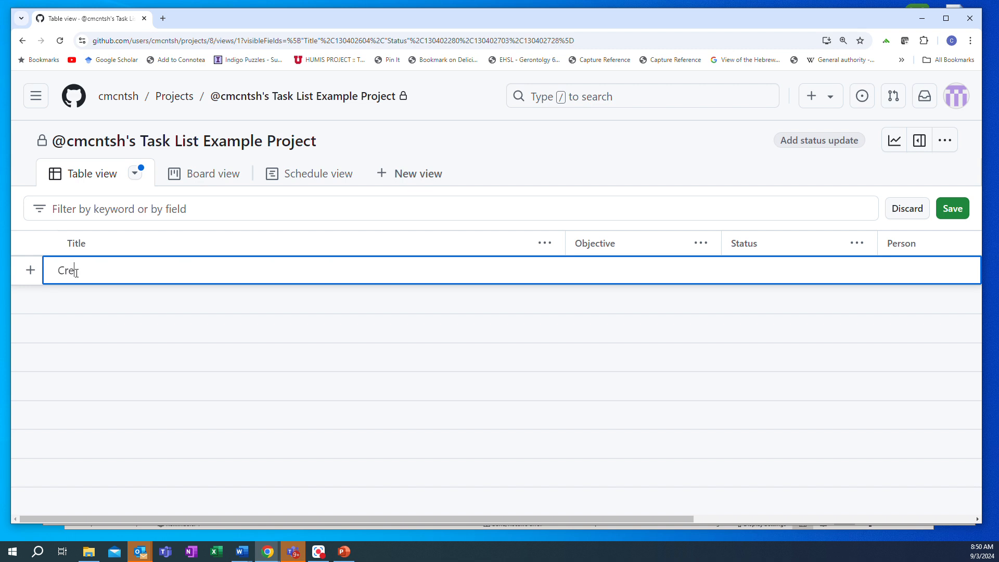
pyautogui.write('ate PowerPoint Presentation')
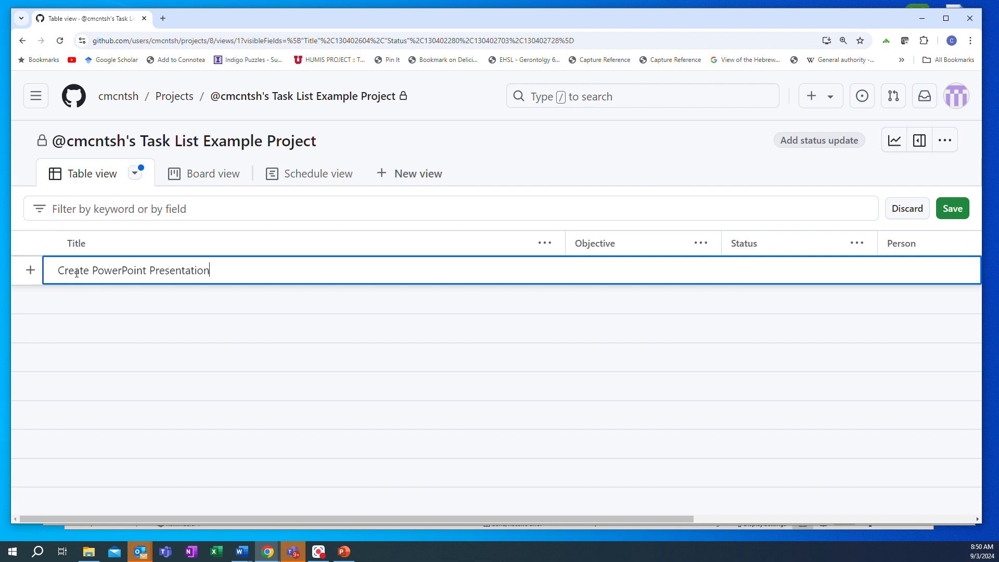
pyautogui.press('Return')
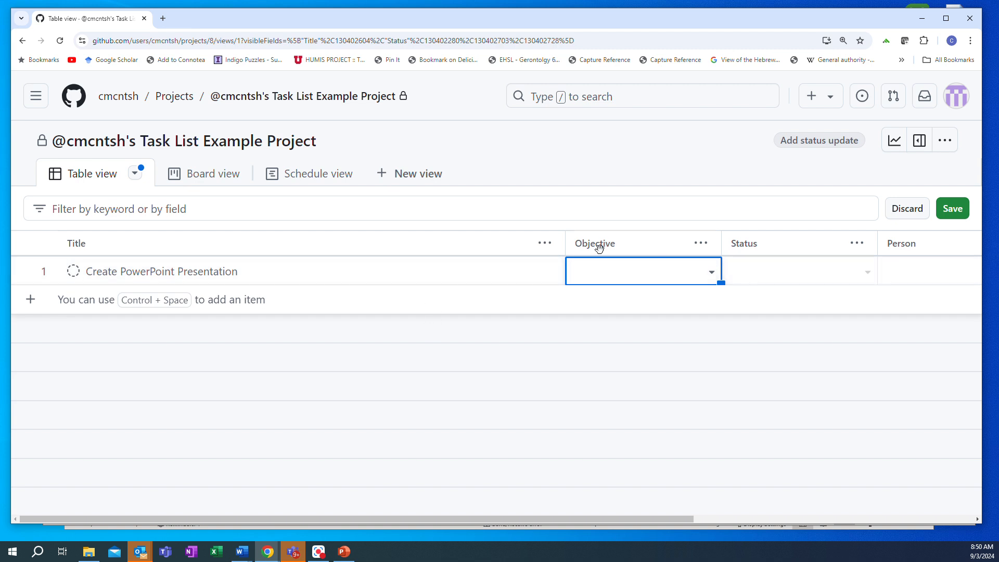
pyautogui.click(711, 274)
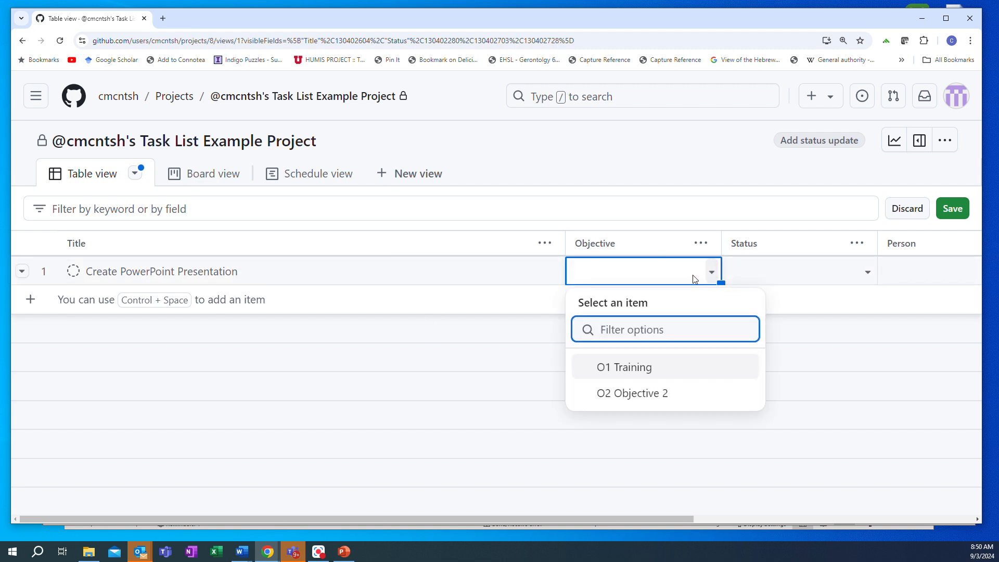
pyautogui.click(619, 374)
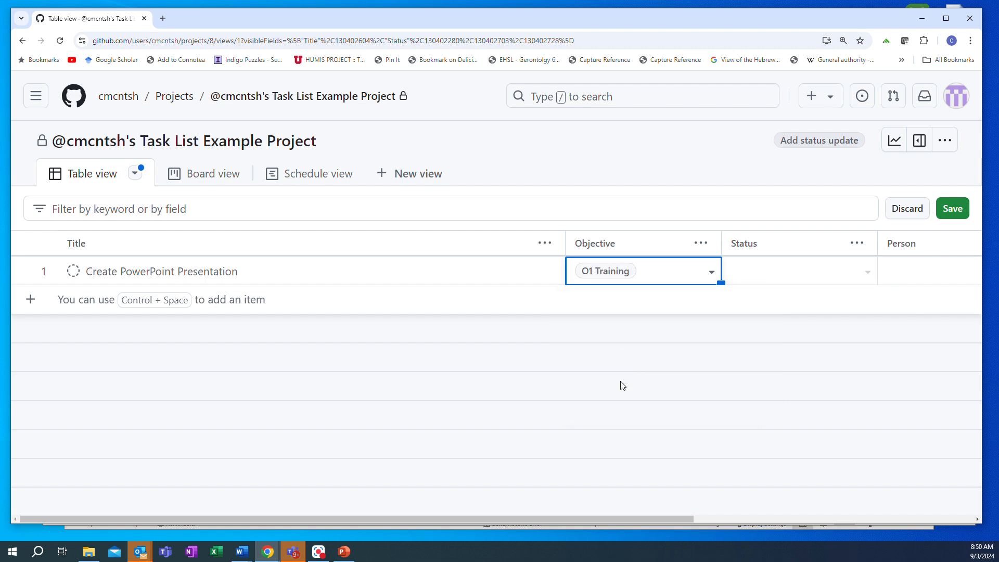
# - Add the option "O3 Objective 3" to the Objective field's settings and return to the Table view
pyautogui.click(710, 273)
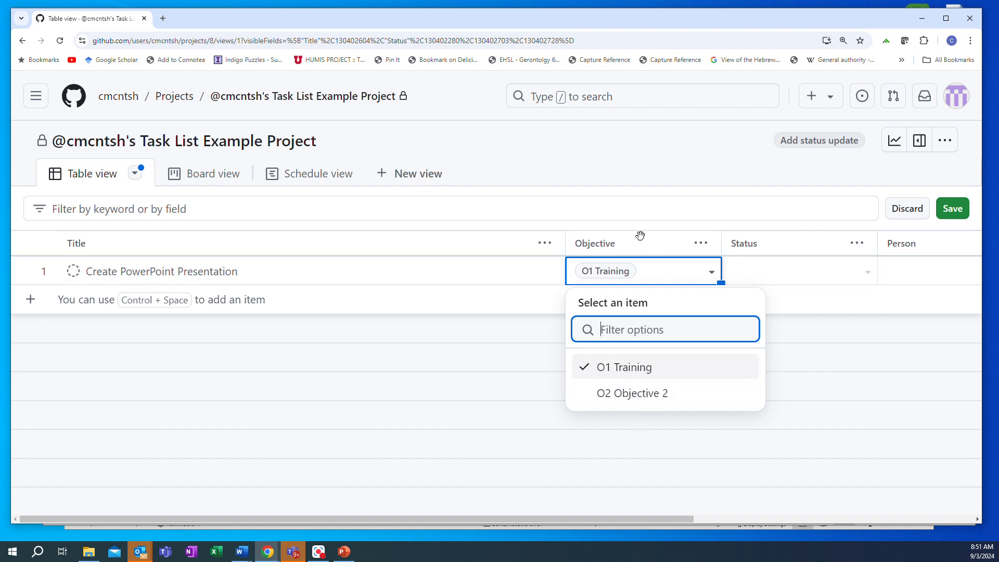
pyautogui.click(638, 203)
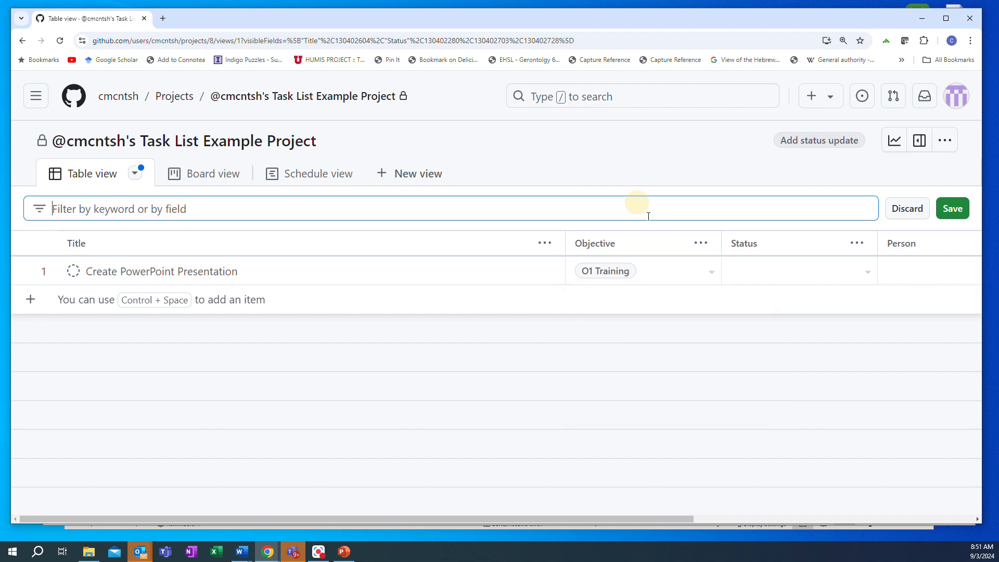
pyautogui.click(701, 244)
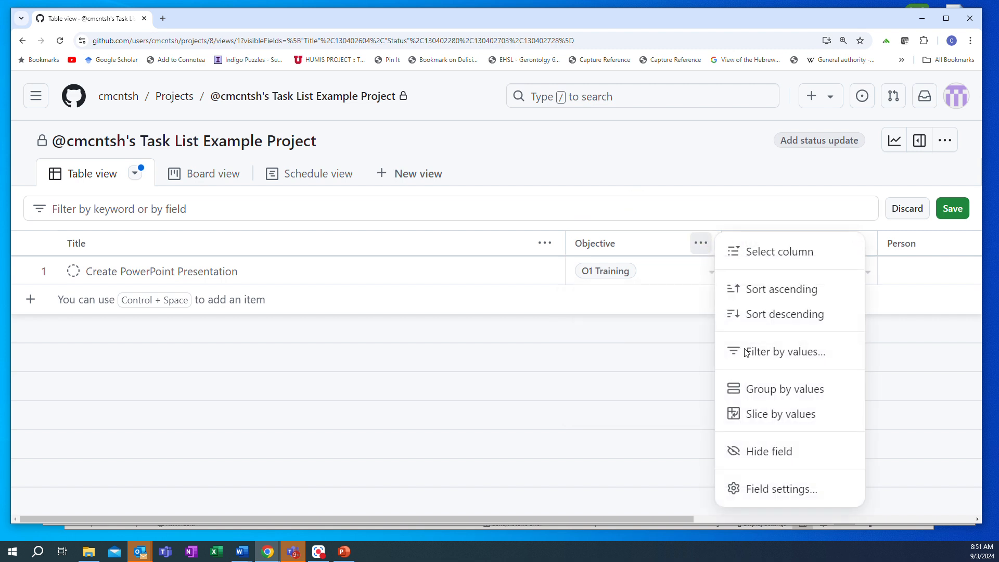
pyautogui.click(779, 488)
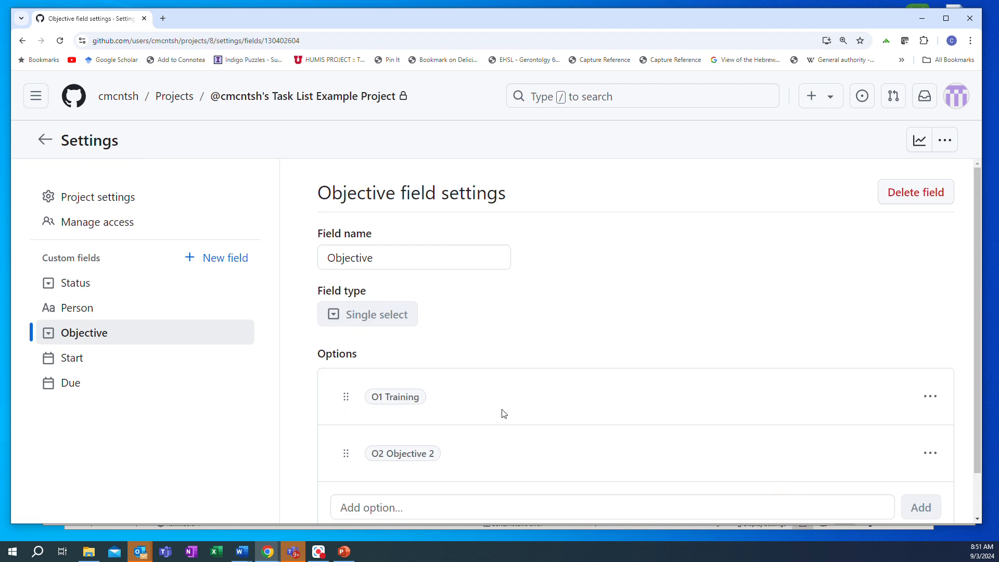
pyautogui.scroll(-1, 475, 401)
pyautogui.click(376, 458)
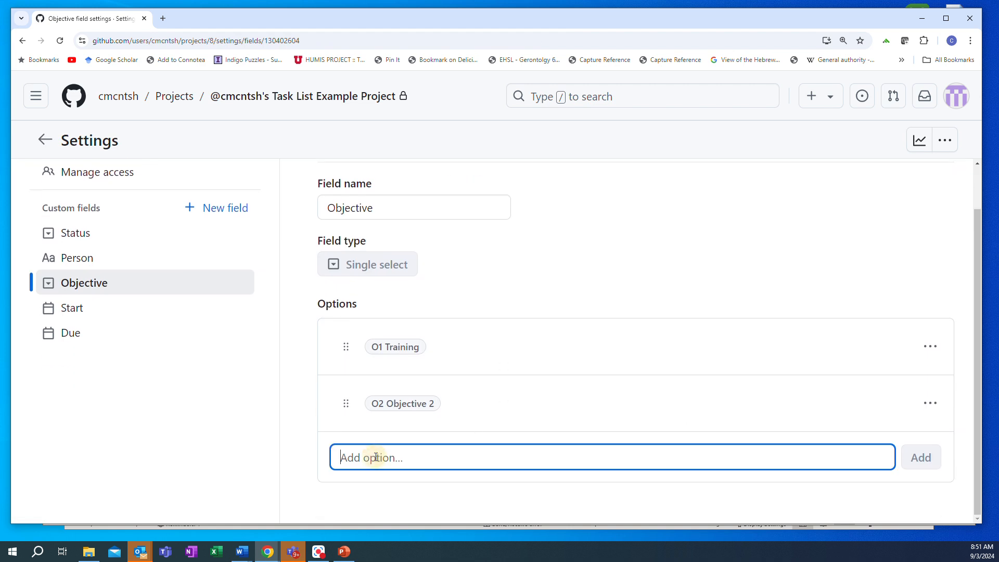
pyautogui.write('O3 Objective 3')
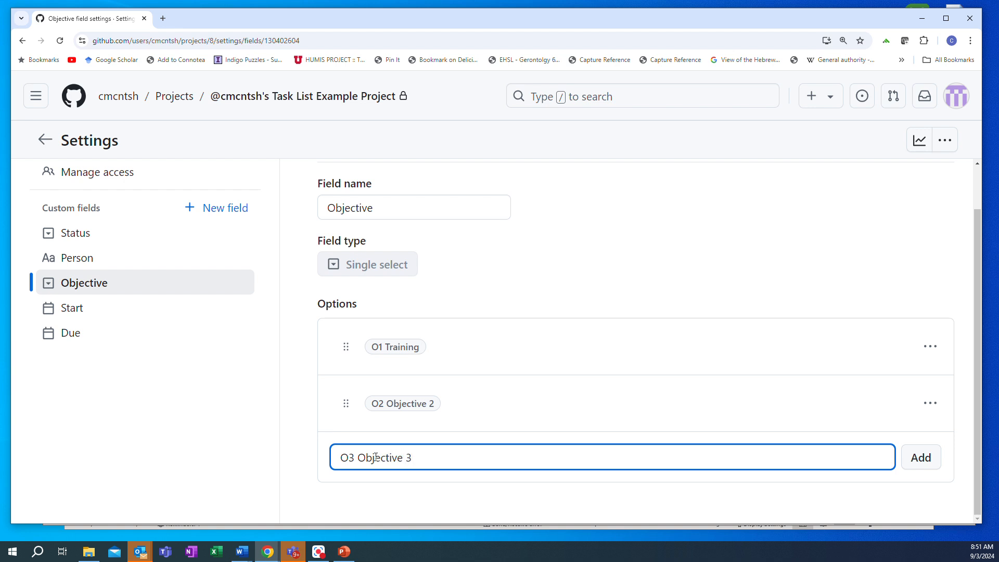
pyautogui.click(920, 459)
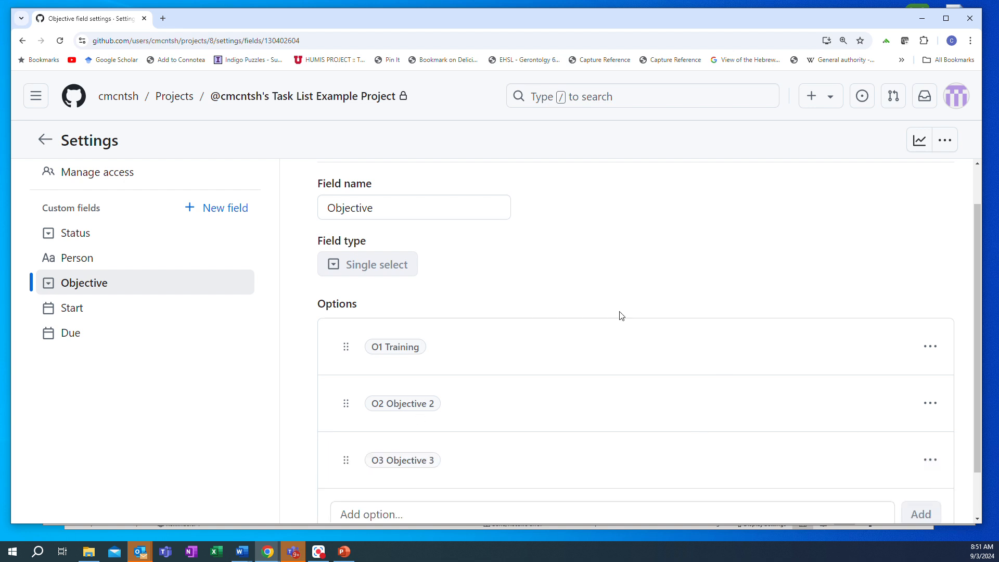
pyautogui.click(45, 143)
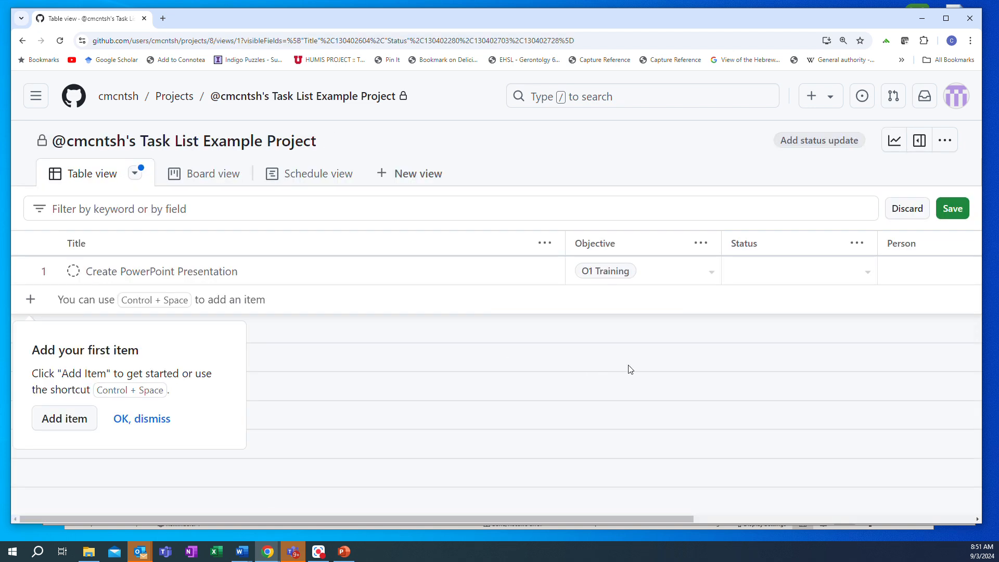
# - Reselect O1 Training as the Objective of the "Create PowerPoint Presentation" task and set its Status to Todo
pyautogui.click(711, 273)
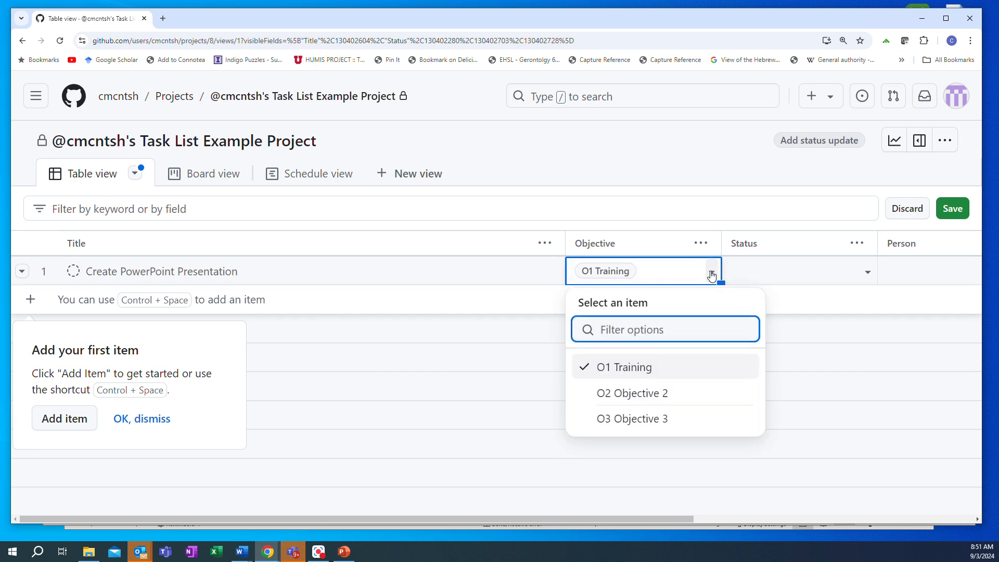
pyautogui.click(624, 366)
pyautogui.click(711, 272)
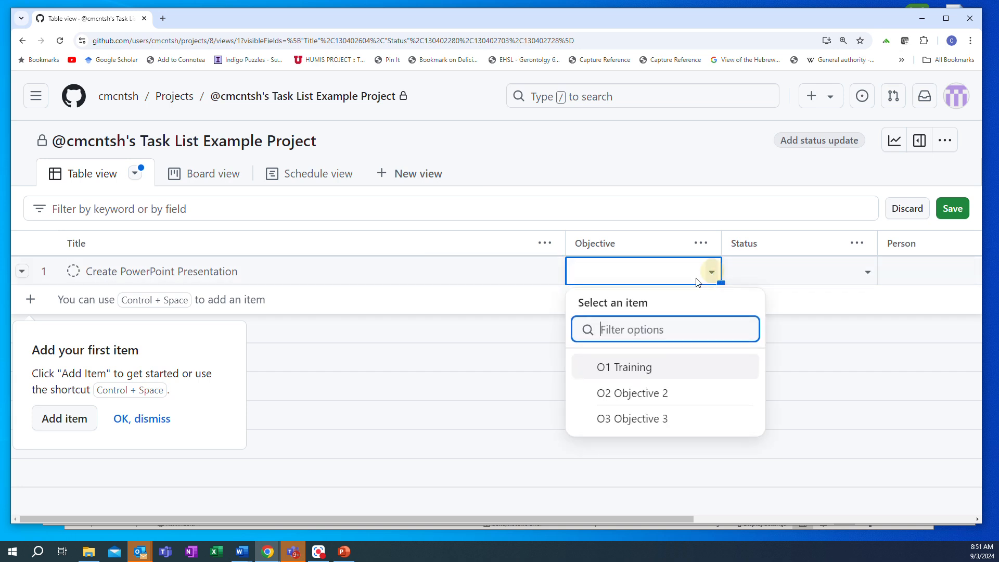
pyautogui.click(635, 369)
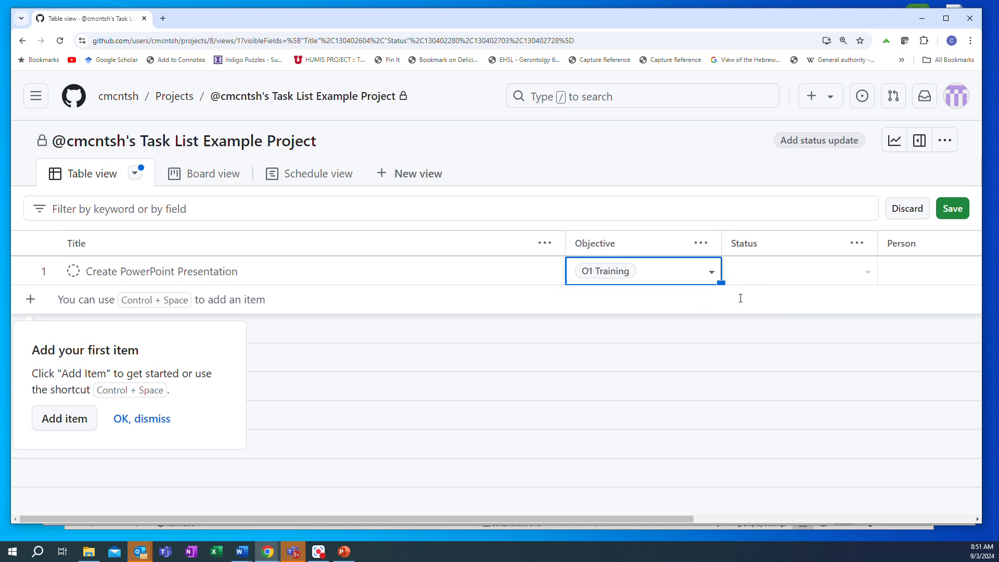
pyautogui.click(868, 272)
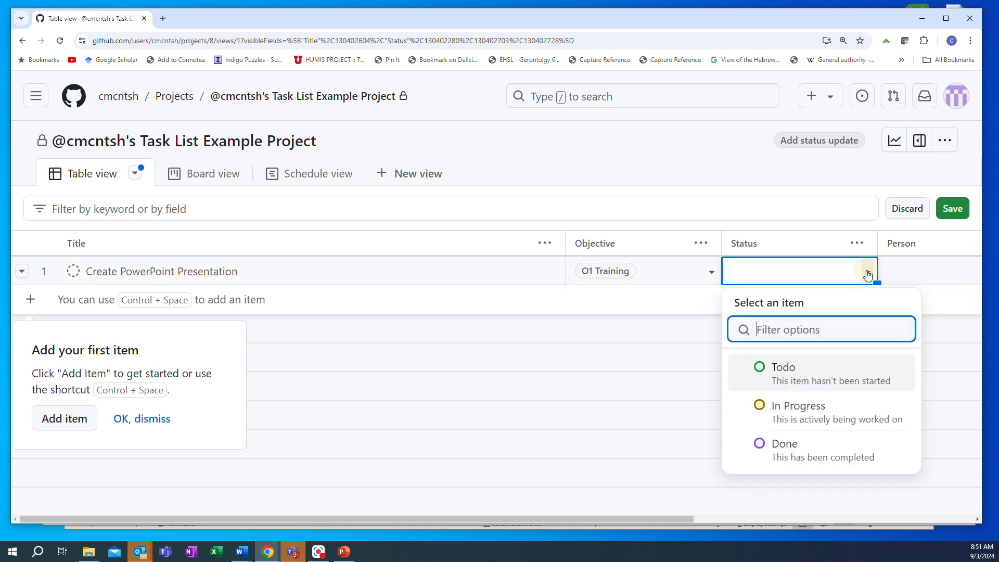
pyautogui.click(781, 372)
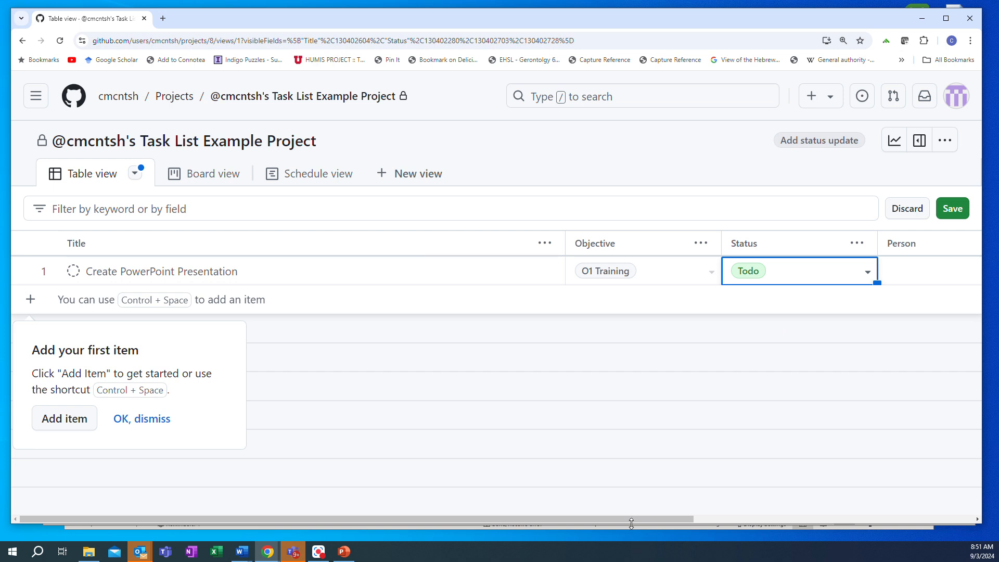
# - Enter the responsible person's first name in the Person field of the "Create PowerPoint Presentation" task
pyautogui.moveTo(630, 521); pyautogui.dragTo(748, 519)
pyautogui.click(739, 270)
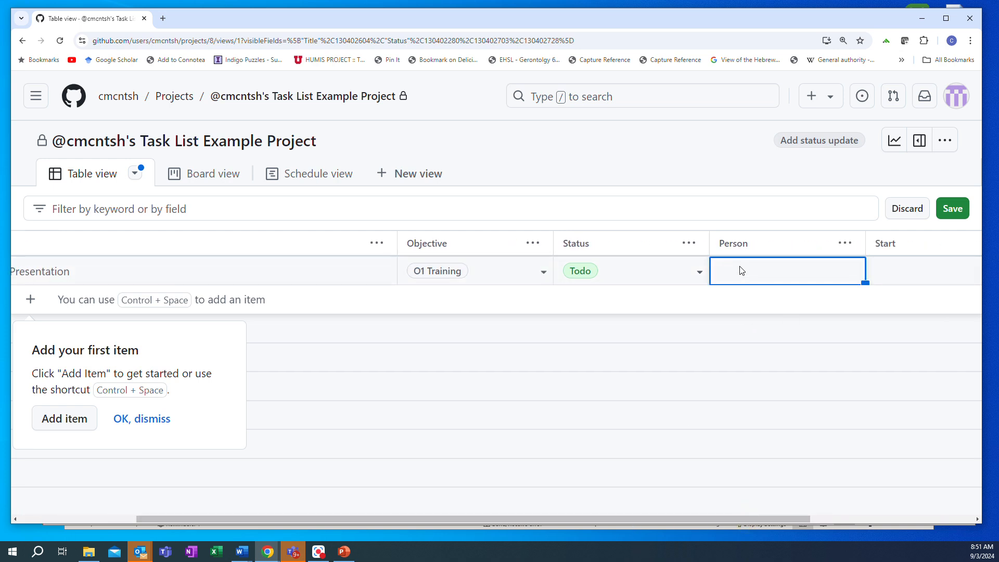
pyautogui.write('Chris')
# - Set the "Create PowerPoint Presentation" task's Start date to Sep 9, 2024 and its Due date to Sep 11, 2024
pyautogui.click(907, 277)
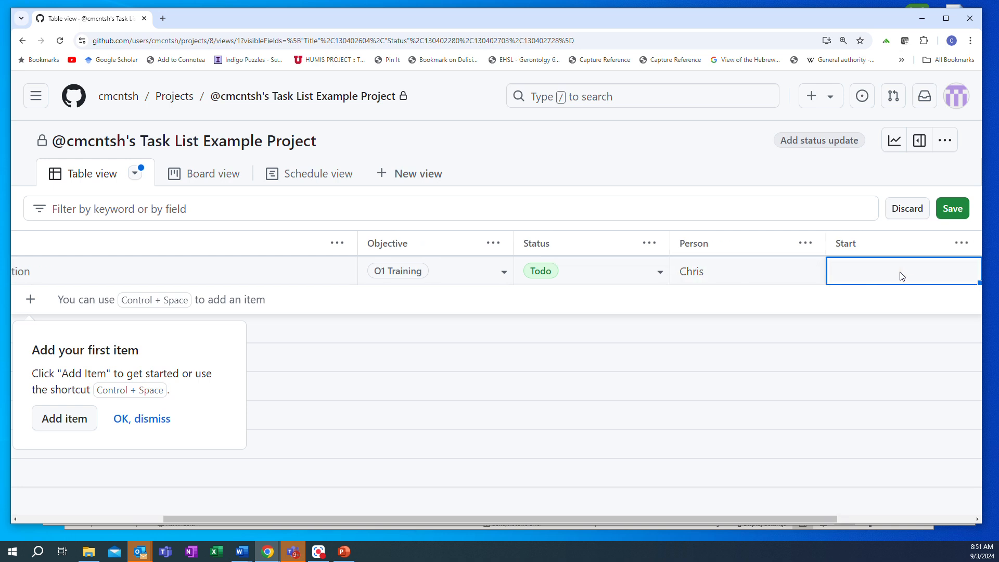
pyautogui.moveTo(801, 520); pyautogui.dragTo(931, 519)
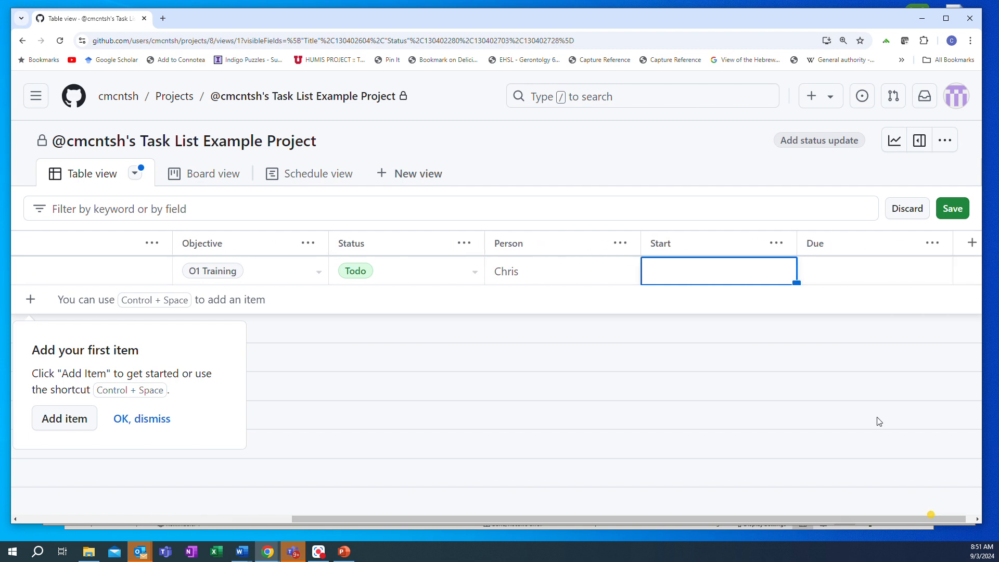
pyautogui.click(736, 272)
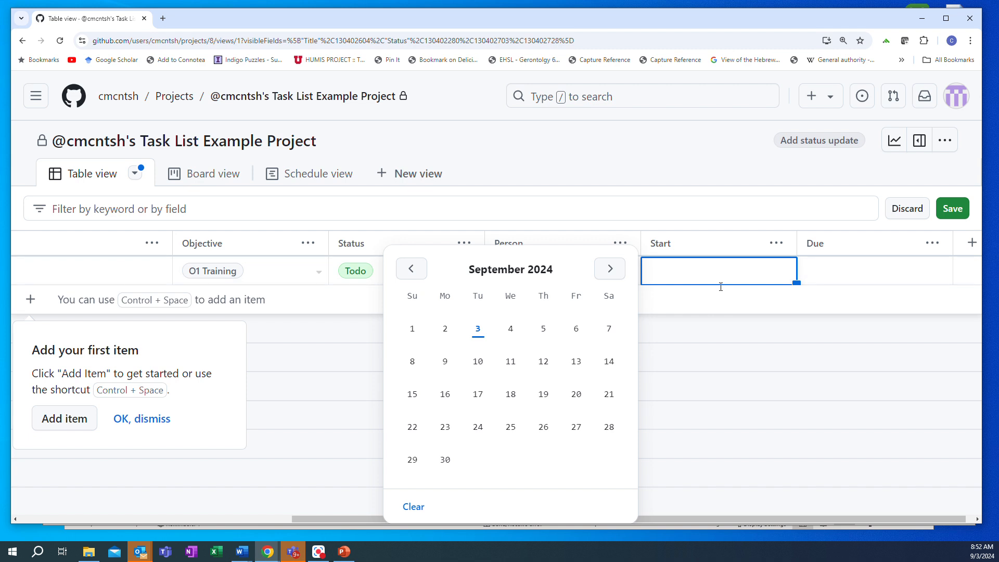
pyautogui.click(444, 363)
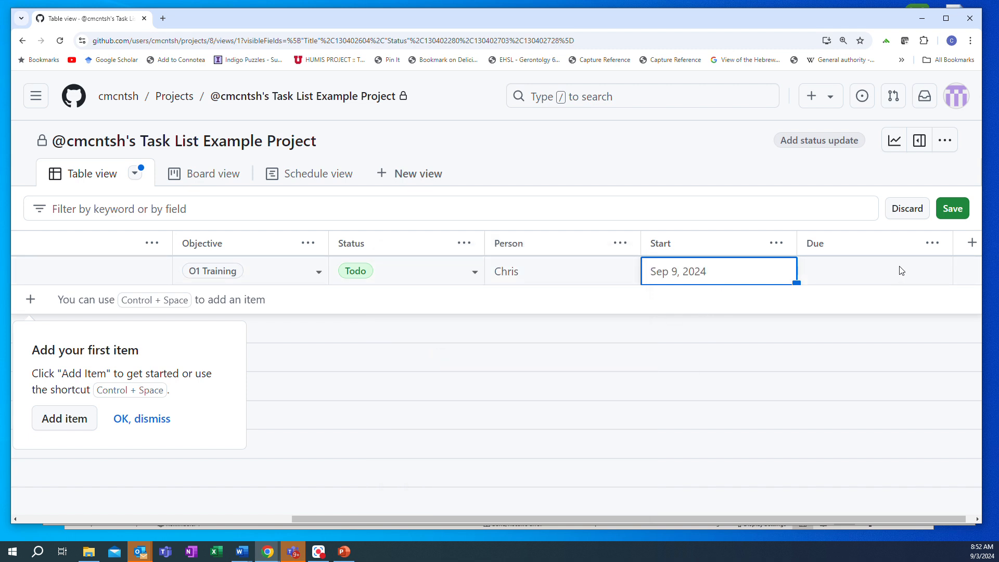
pyautogui.click(875, 276)
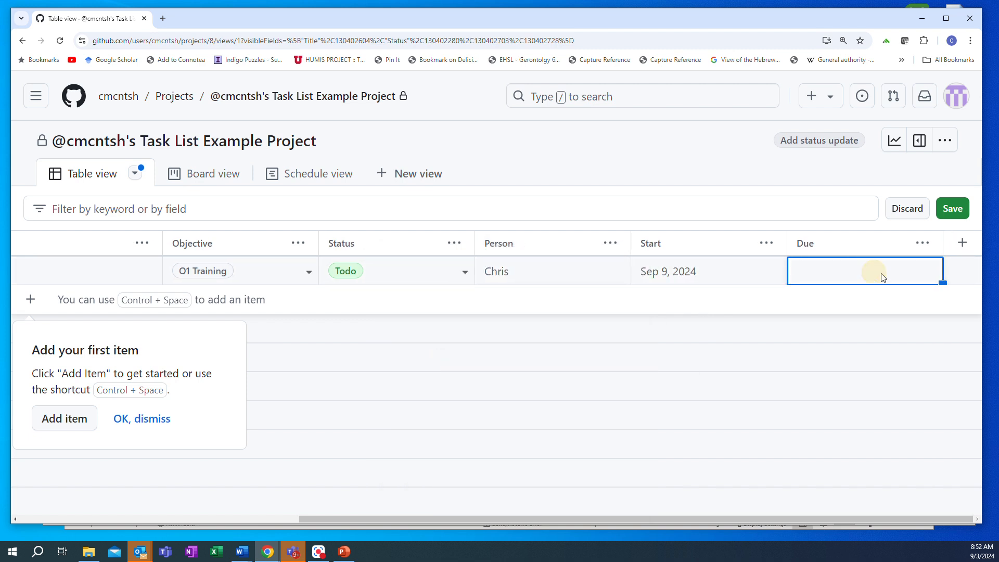
pyautogui.click(919, 277)
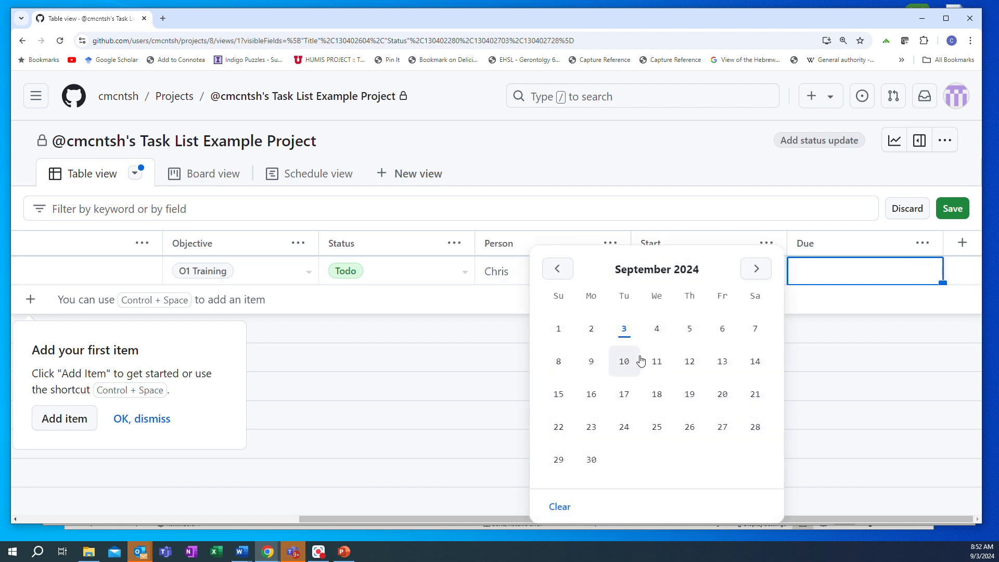
pyautogui.click(657, 361)
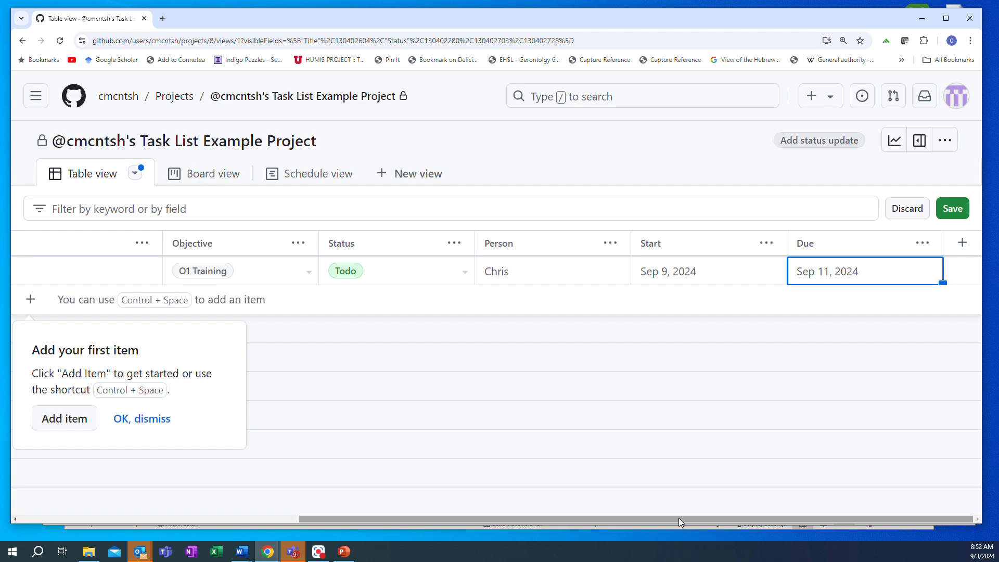
# - Check the WBS diagram document's preview and add a second task titled "Deliver Training Presentation" to the Table view
pyautogui.moveTo(679, 518); pyautogui.dragTo(335, 519)
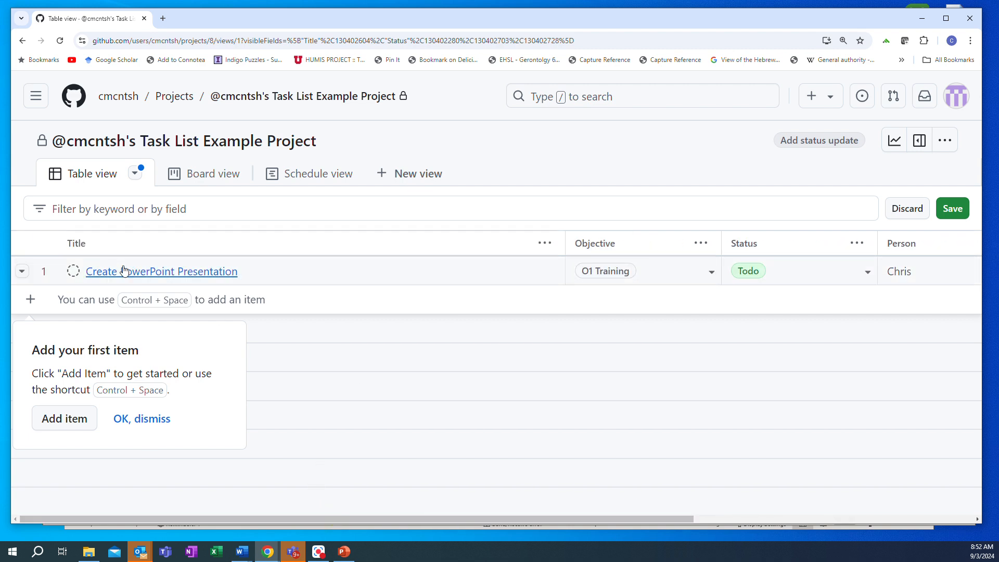
pyautogui.click(69, 299)
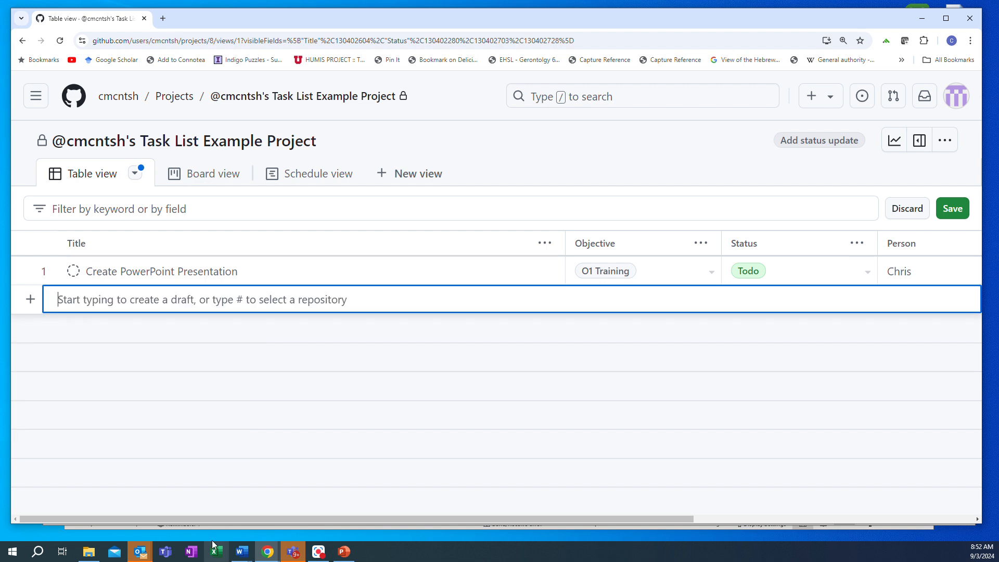
pyautogui.moveTo(236, 555)
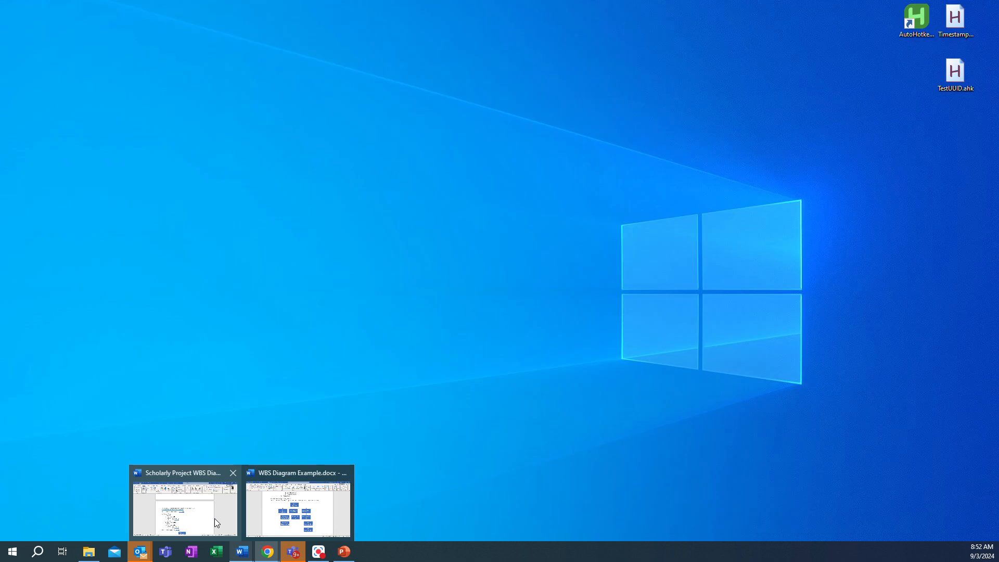
pyautogui.moveTo(282, 522)
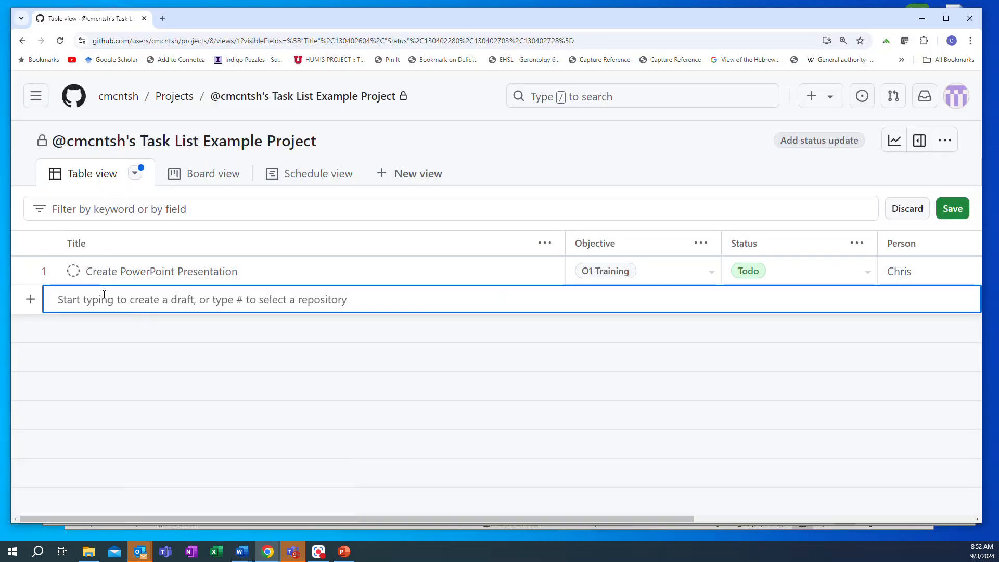
pyautogui.click(104, 295)
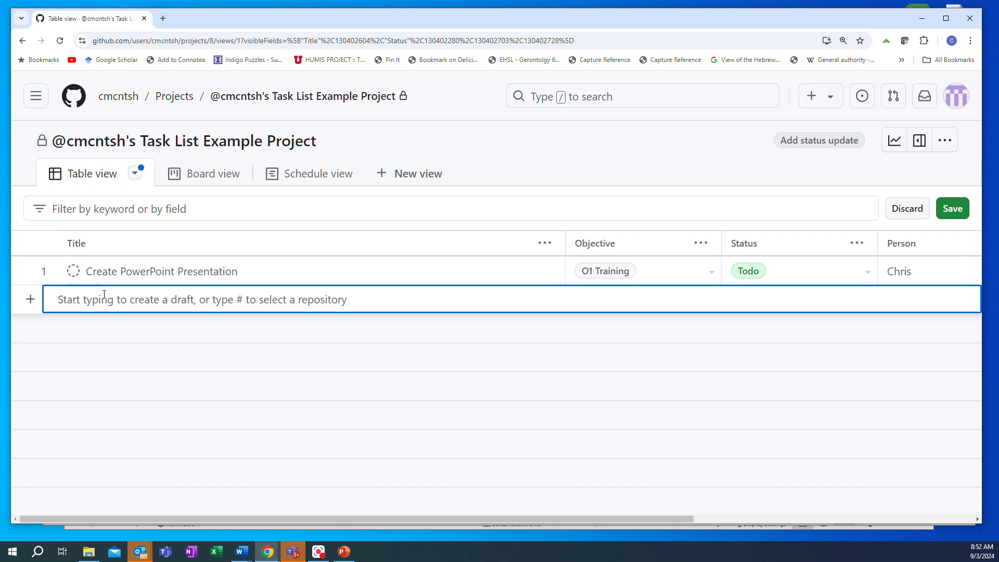
pyautogui.write('Deliv')
pyautogui.write('er the')
pyautogui.press('BackSpace')
pyautogui.press('BackSpace')
pyautogui.press('BackSpace')
pyautogui.write('P')
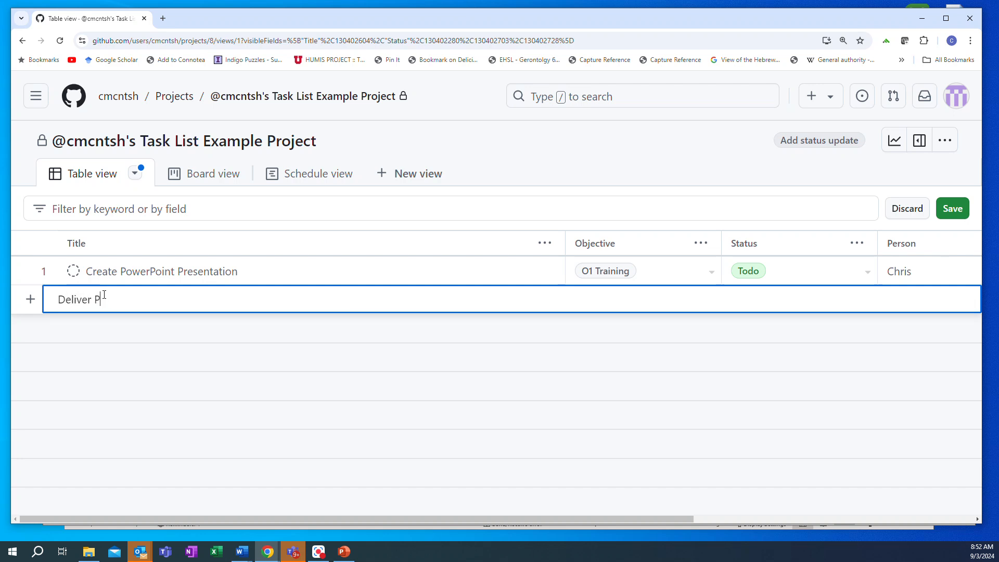
pyautogui.write('Training Pe')
pyautogui.press('BackSpace')
pyautogui.write('resentation')
pyautogui.press('Return')
pyautogui.press('Tab')
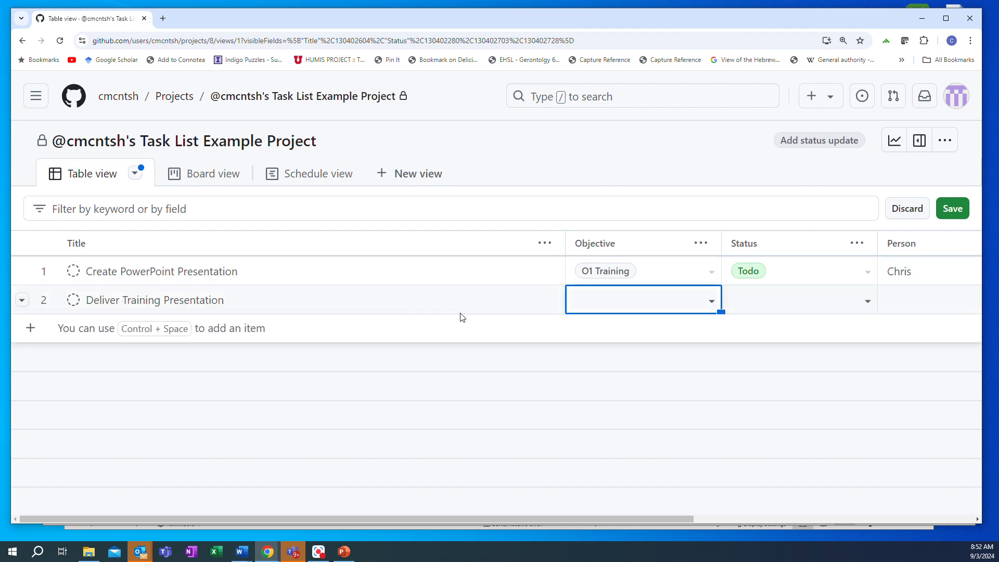
# - Set the "Deliver Training Presentation" task's Objective to O1 Training and its Status to Todo
pyautogui.click(711, 306)
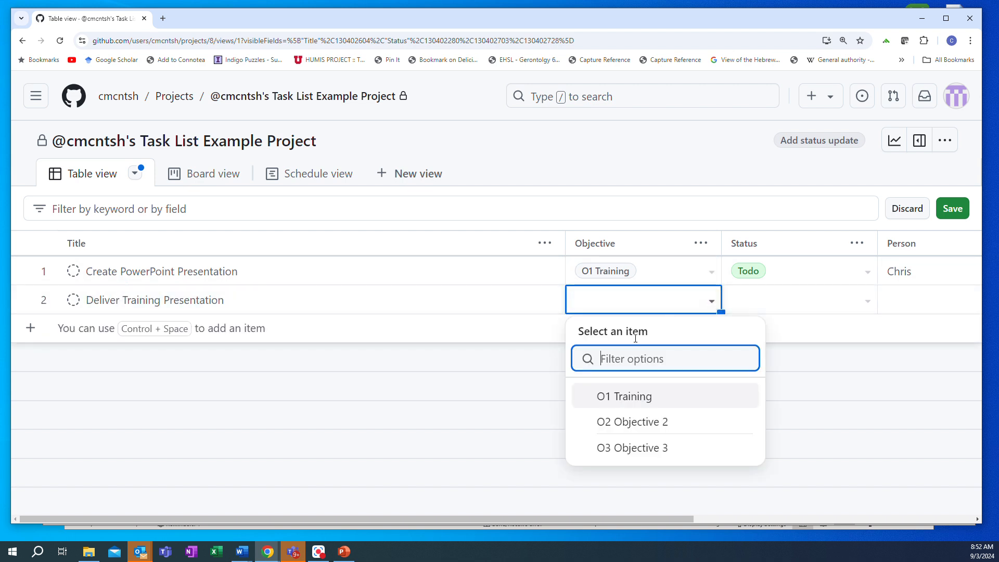
pyautogui.click(623, 396)
pyautogui.click(765, 303)
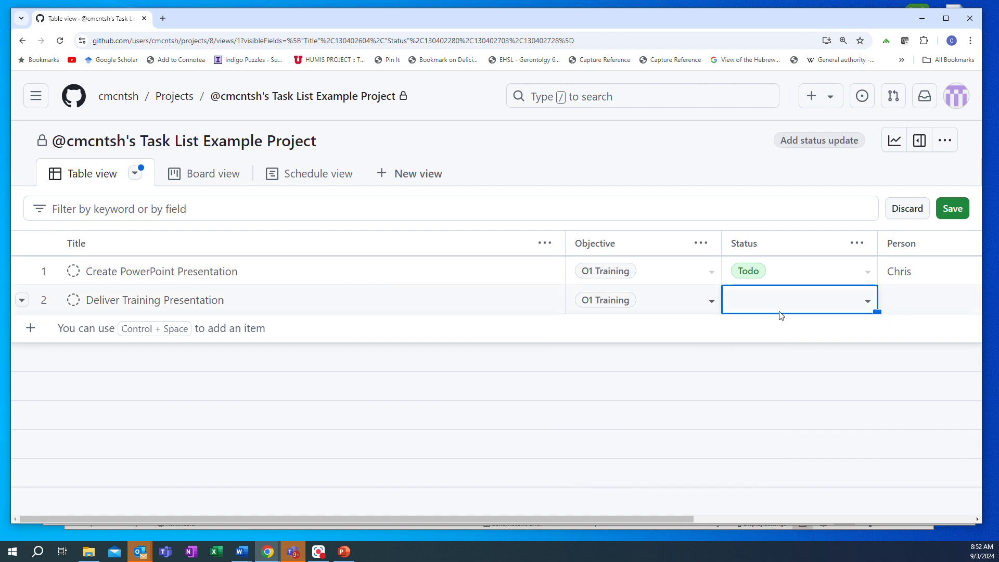
pyautogui.click(867, 301)
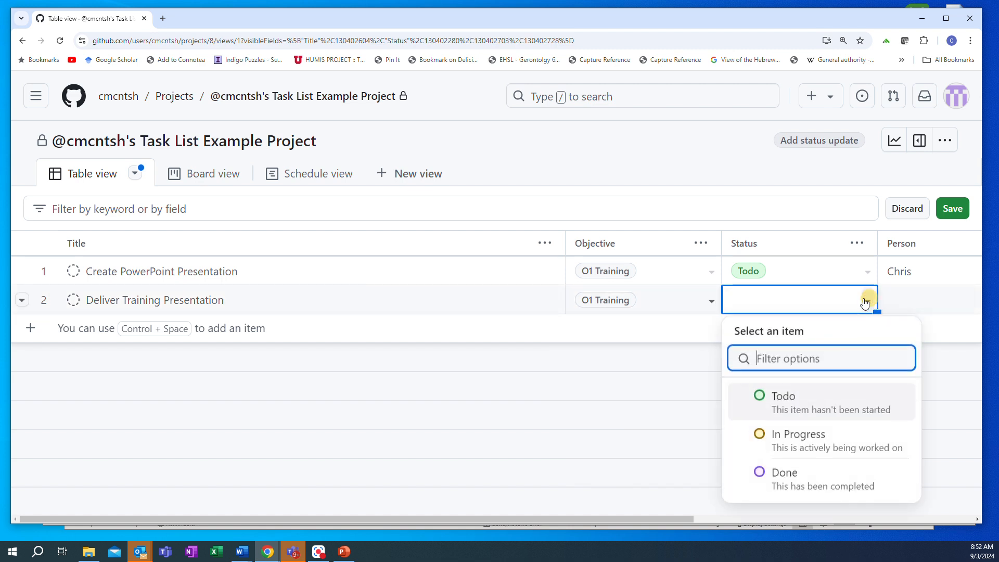
pyautogui.click(776, 402)
# - Enter the responsible person's first name for "Deliver Training Presentation" and set both its Start and Due dates to Sep 13, 2024
pyautogui.click(897, 302)
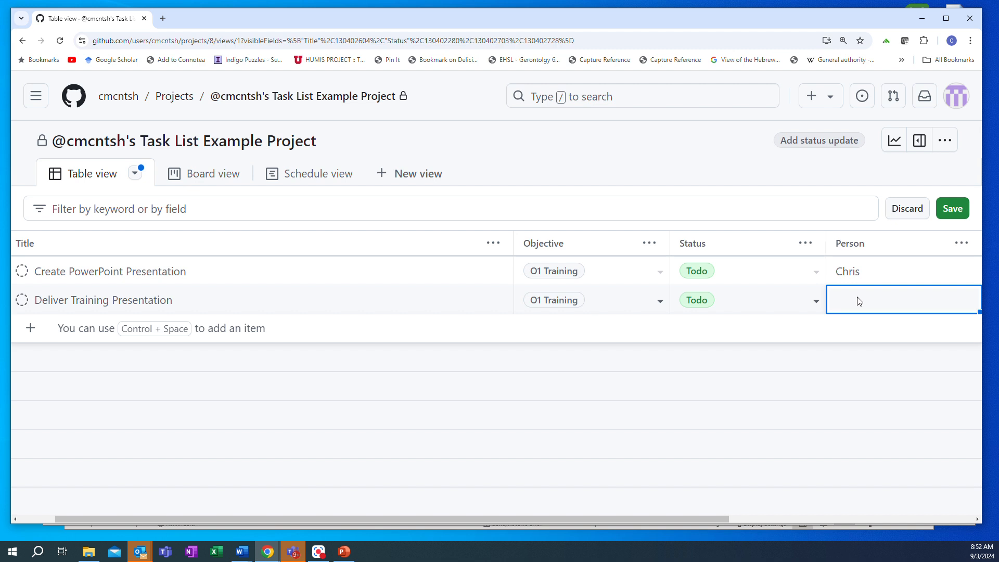
pyautogui.write('John')
pyautogui.moveTo(689, 517); pyautogui.dragTo(916, 516)
pyautogui.click(692, 299)
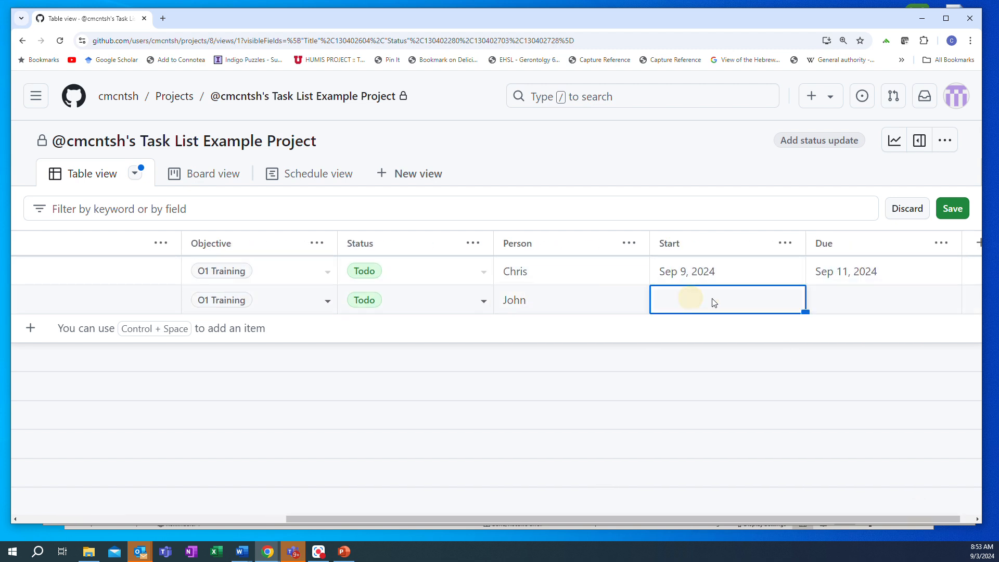
pyautogui.click(736, 303)
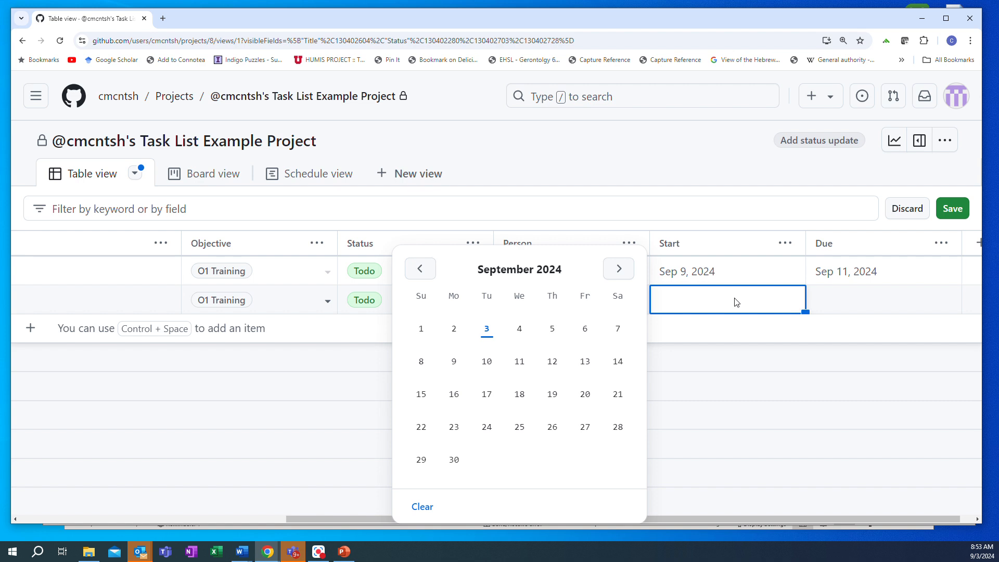
pyautogui.click(584, 365)
pyautogui.click(855, 304)
pyautogui.click(909, 301)
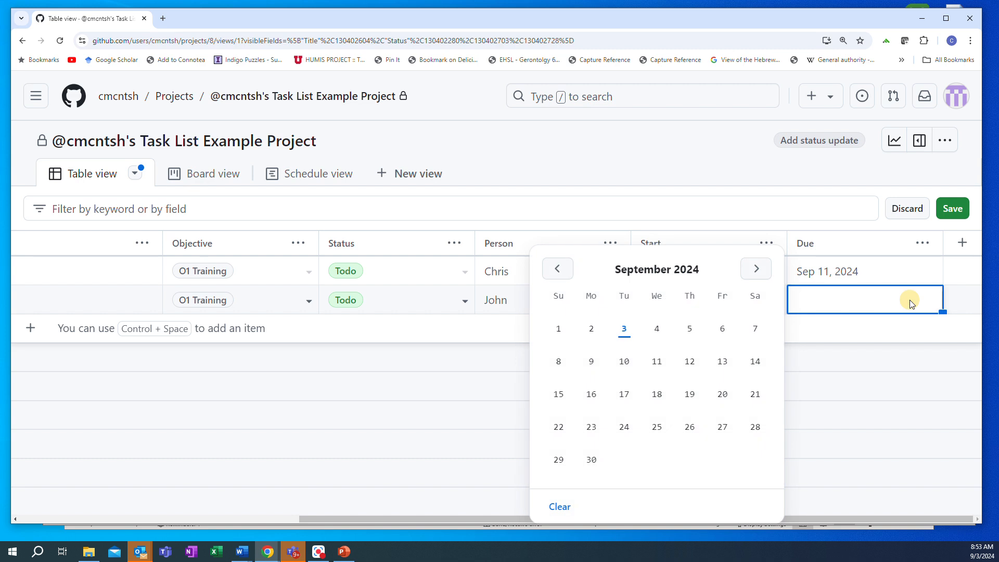
pyautogui.click(721, 360)
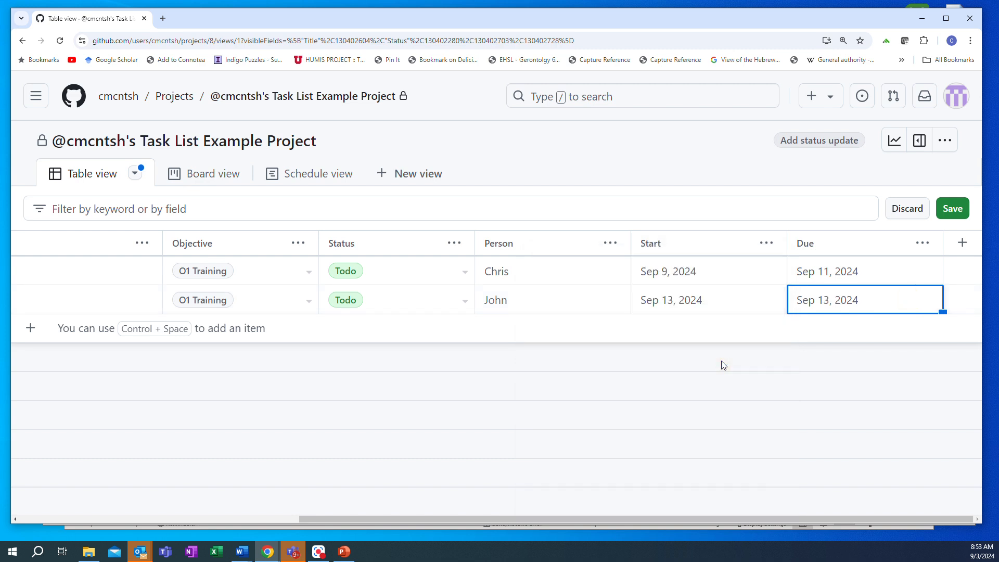
# - Check the WBS diagram document's preview and add a third task titled "Deliverable 1" to the Table view
pyautogui.moveTo(535, 520); pyautogui.dragTo(217, 515)
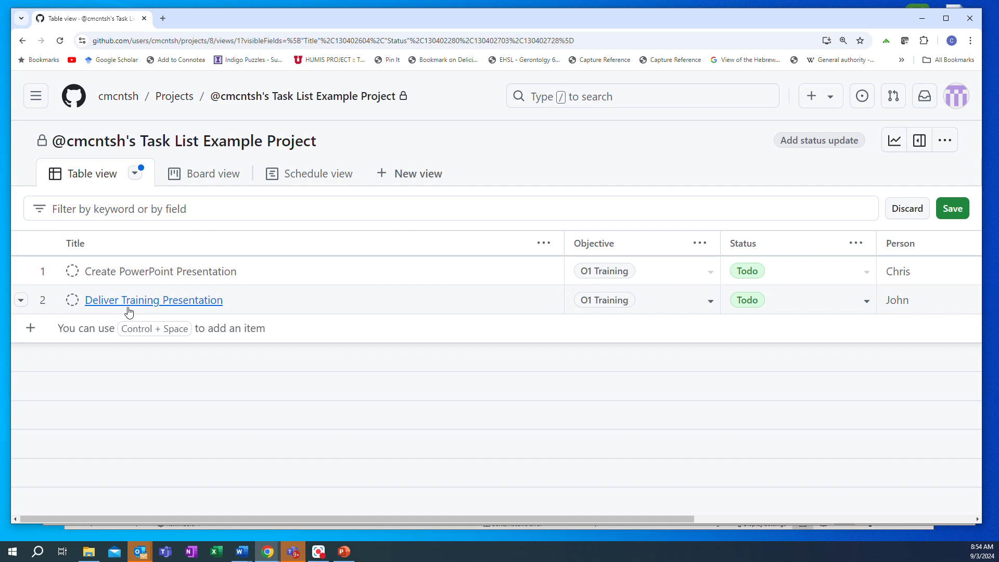
pyautogui.moveTo(239, 556)
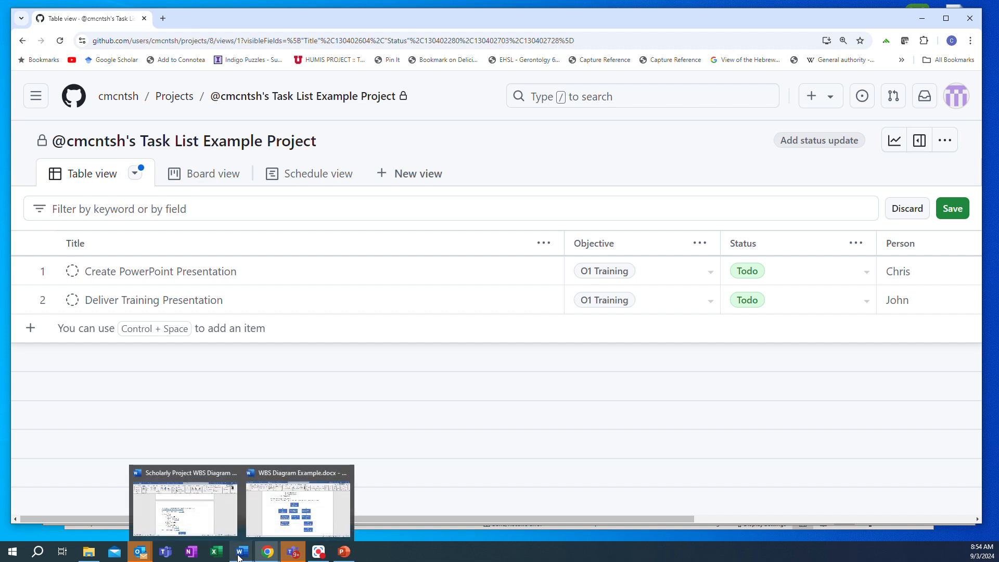
pyautogui.moveTo(311, 520)
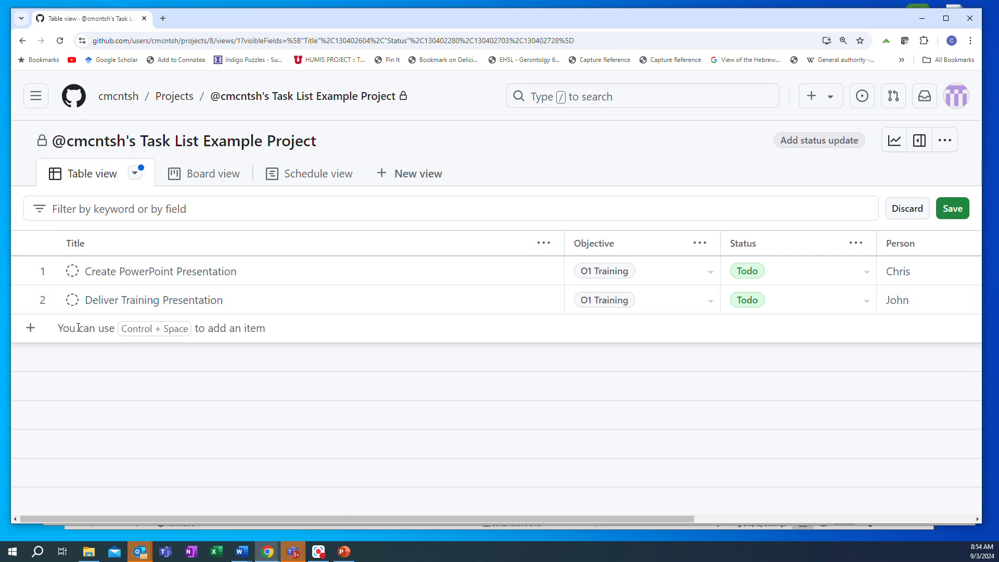
pyautogui.click(78, 328)
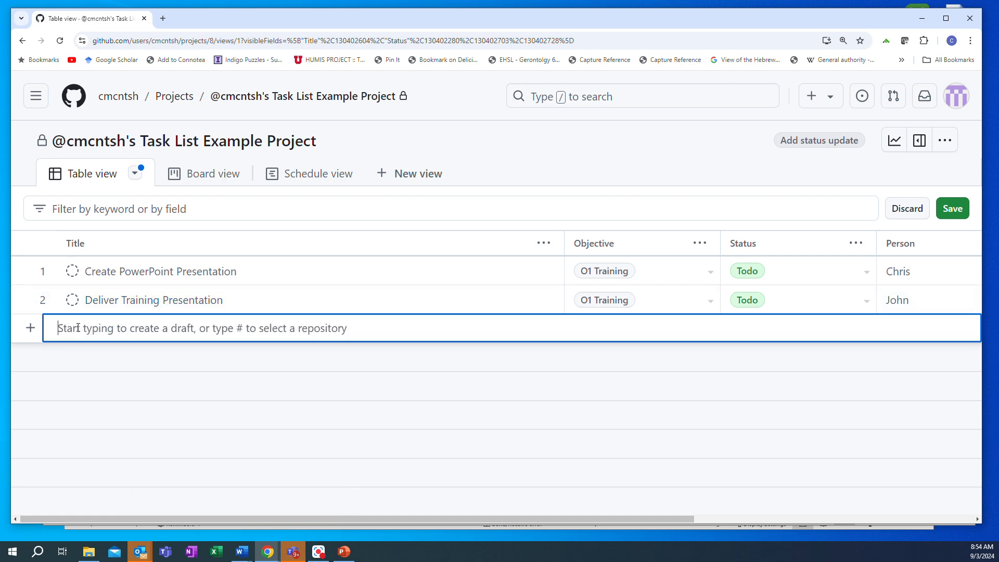
pyautogui.write('Deliverable 1')
pyautogui.press('Return')
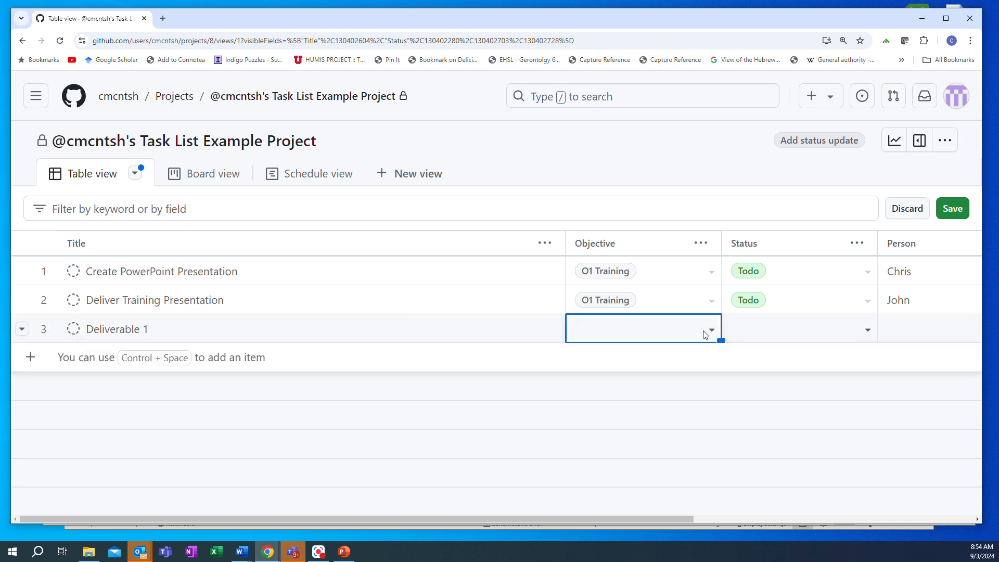
# - Set the "Deliverable 1" task's Objective to O2 Objective 2 and its Status to Todo
pyautogui.click(705, 334)
pyautogui.click(636, 452)
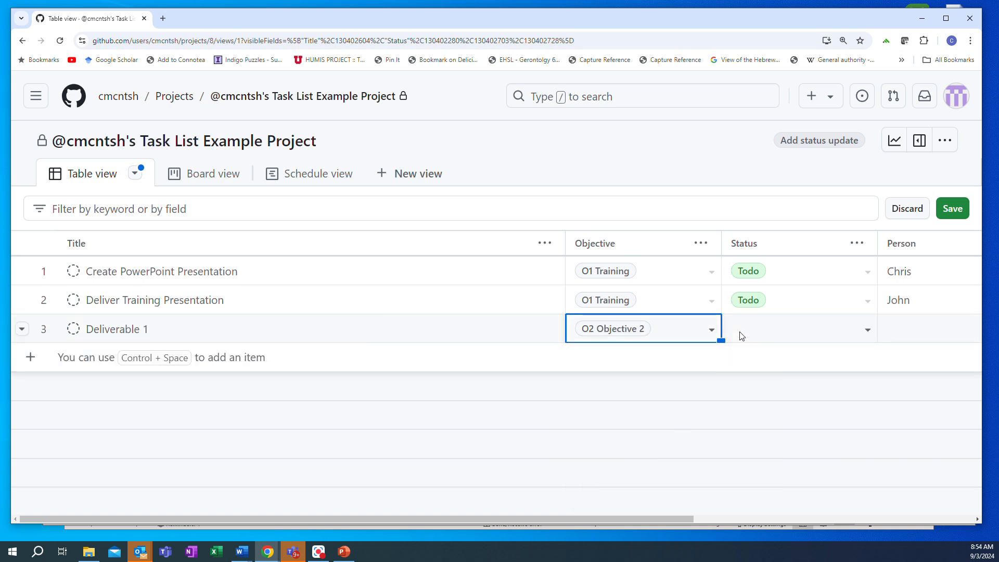
pyautogui.click(823, 331)
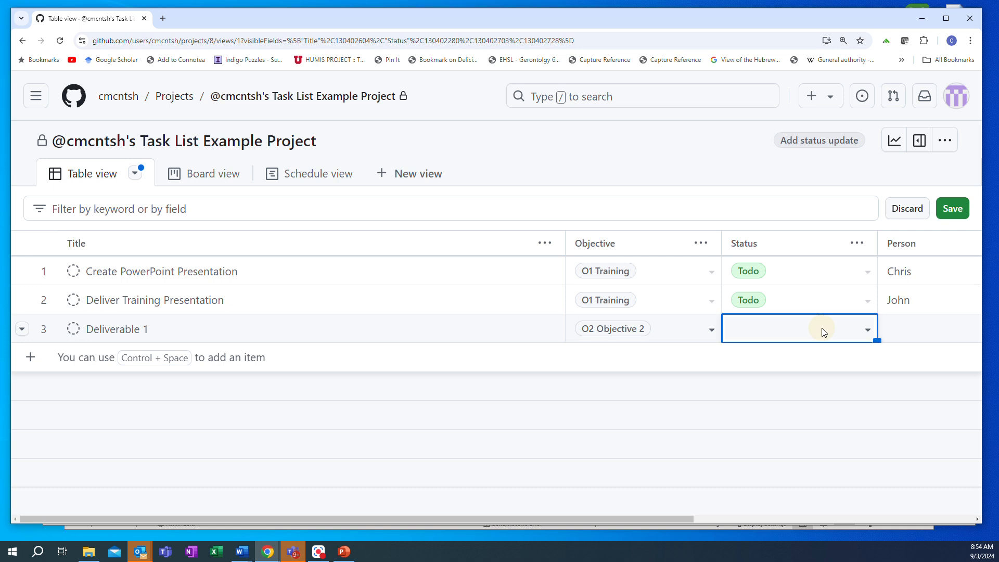
pyautogui.click(848, 333)
pyautogui.click(781, 205)
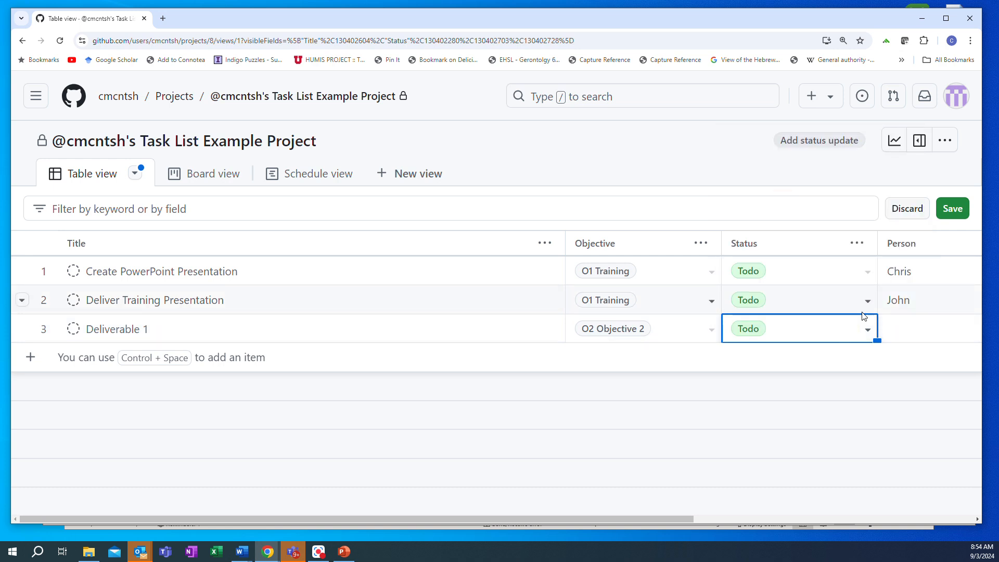
# - Enter the responsible person's first name in the Person field of the "Deliverable 1" task
pyautogui.click(906, 328)
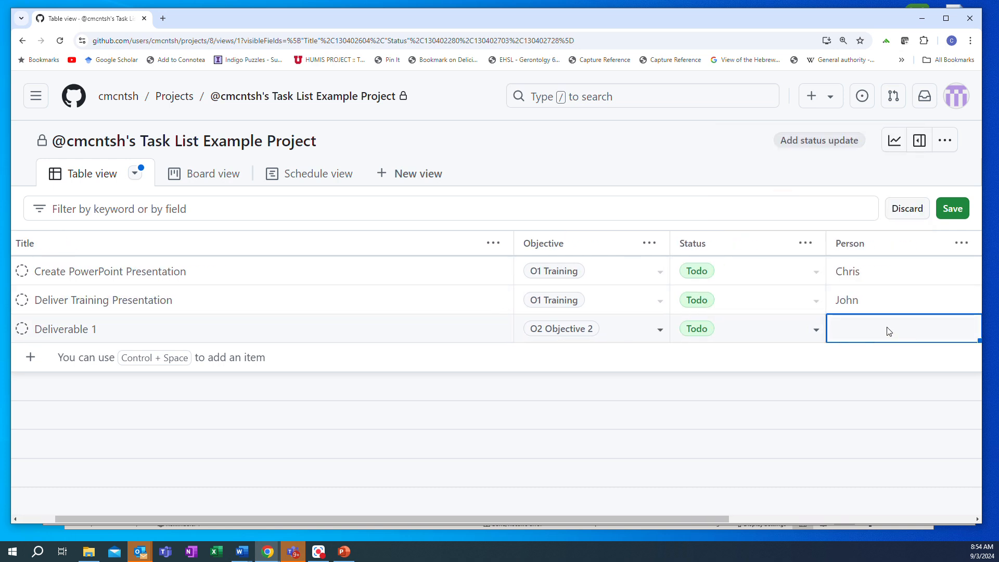
pyautogui.write('Chris')
pyautogui.press('Tab')
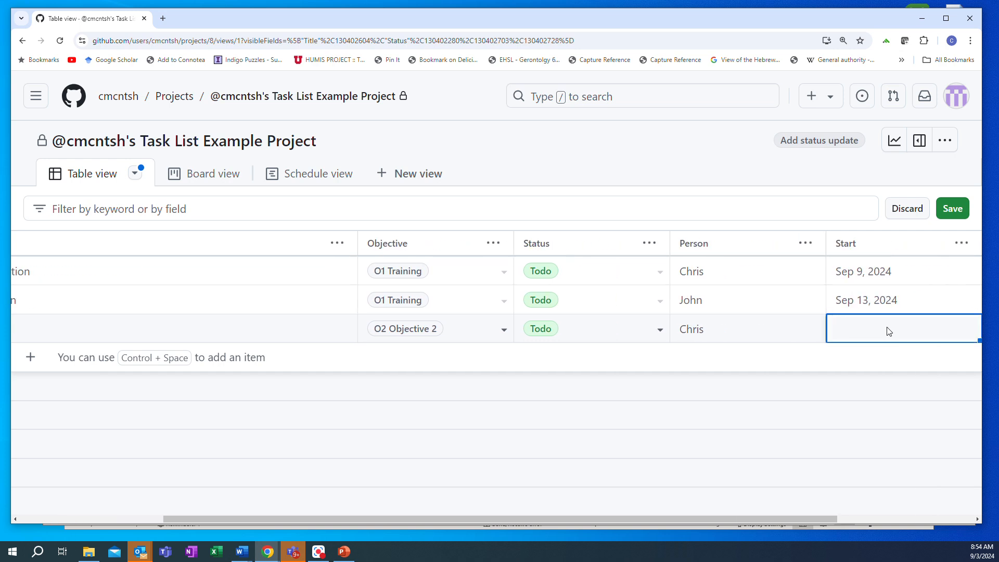
# - Set the "Deliverable 1" task's Start date to Sep 18, 2024 and its Due date to Sep 19, 2024
pyautogui.click(885, 331)
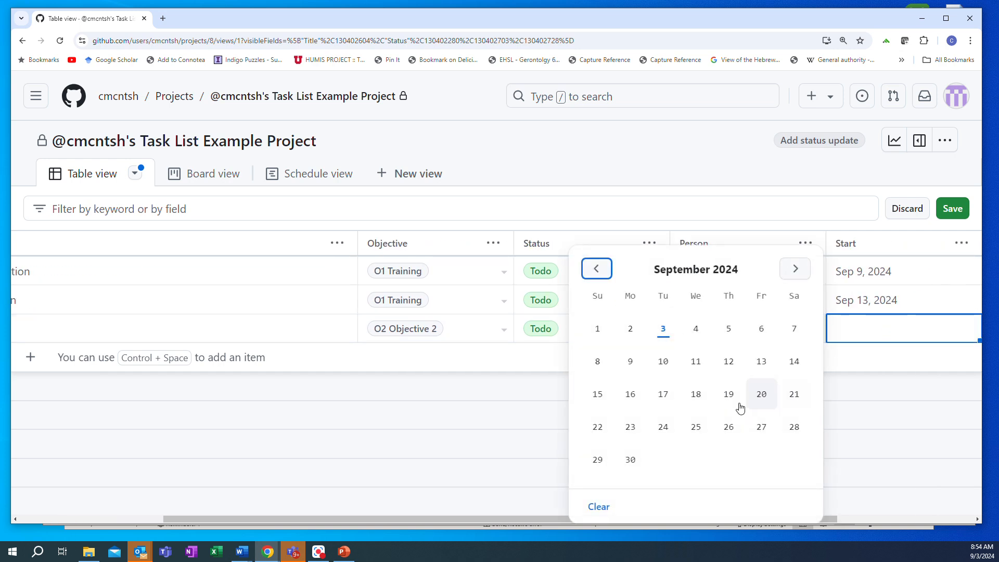
pyautogui.click(697, 394)
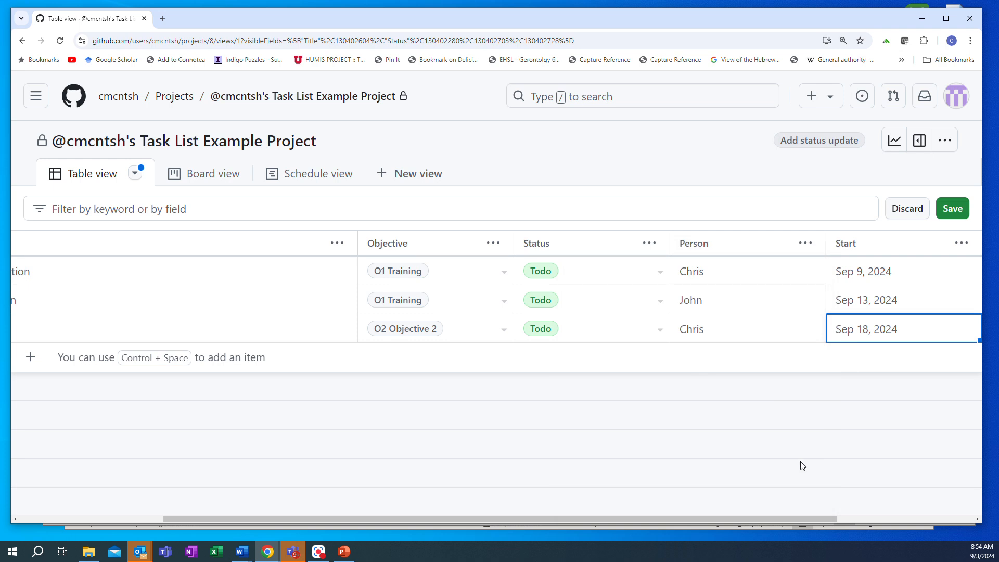
pyautogui.moveTo(794, 517); pyautogui.dragTo(939, 510)
pyautogui.click(851, 328)
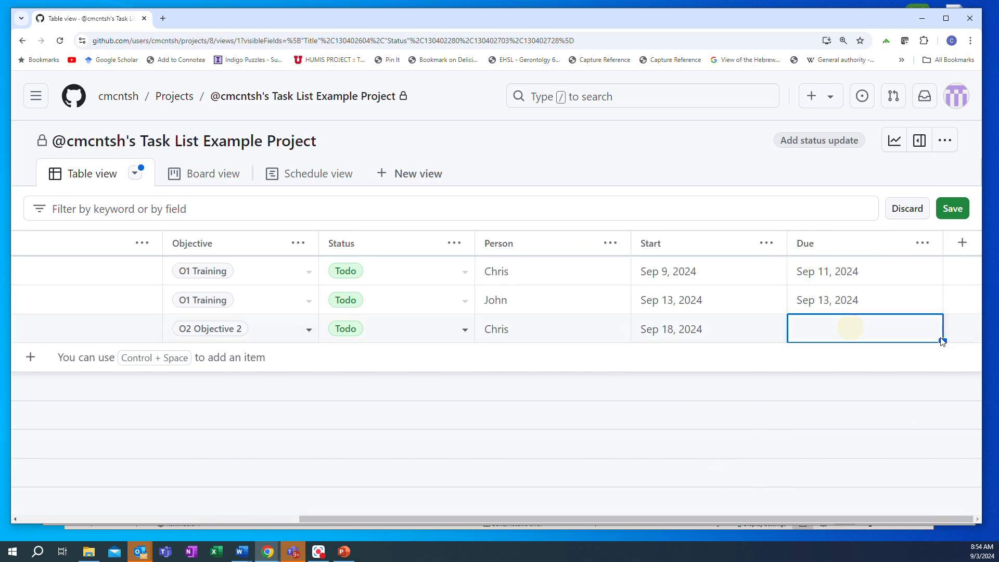
pyautogui.click(916, 332)
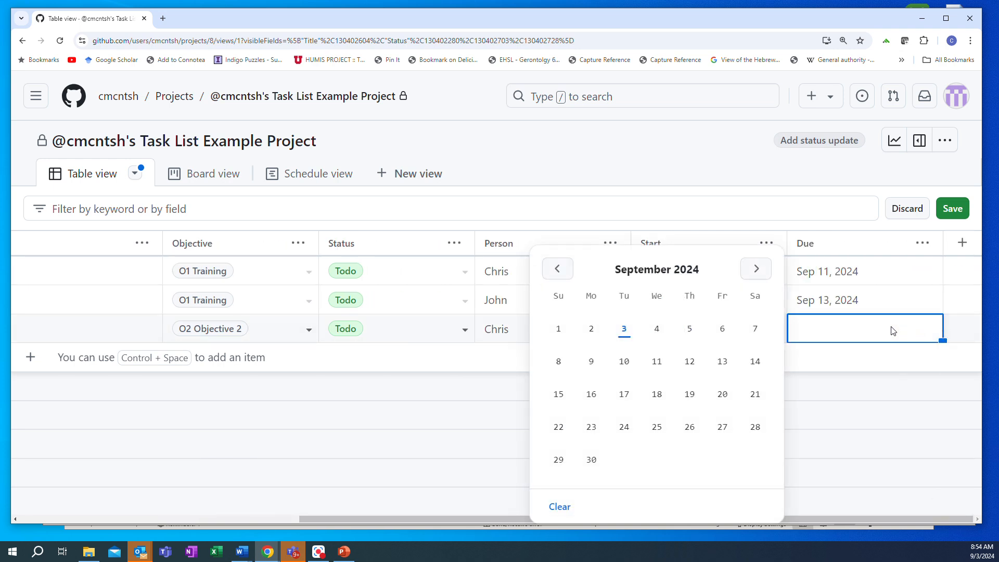
pyautogui.click(690, 396)
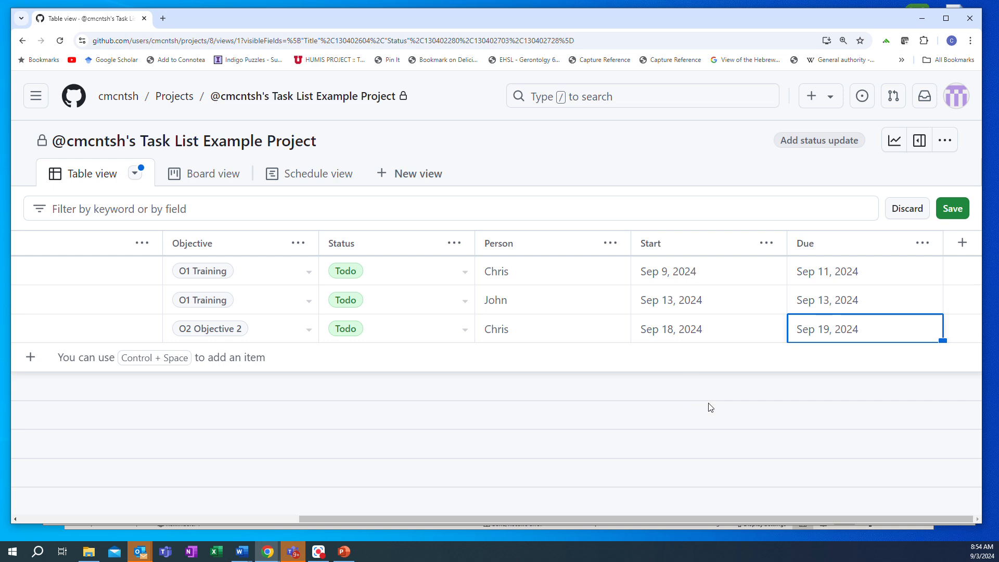
# - Add a fourth task titled "Sub-deliverable 1" to the Table view
pyautogui.moveTo(667, 520); pyautogui.dragTo(346, 502)
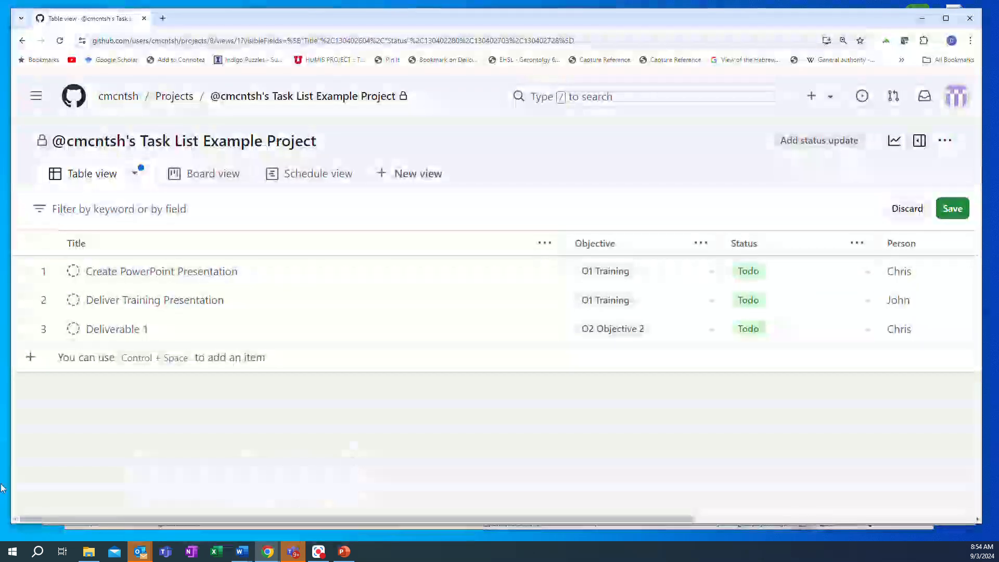
pyautogui.click(74, 359)
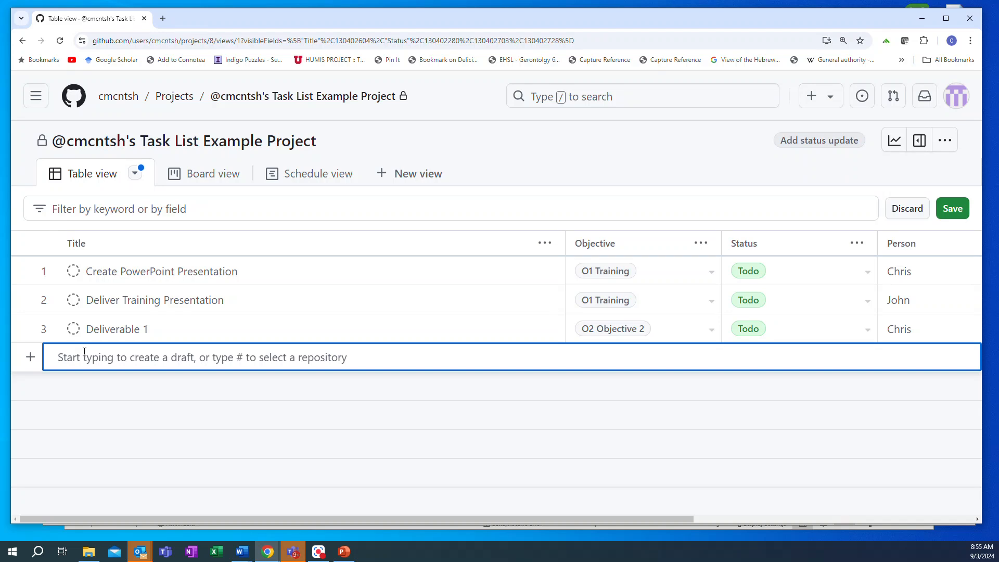
pyautogui.write('Sub-del')
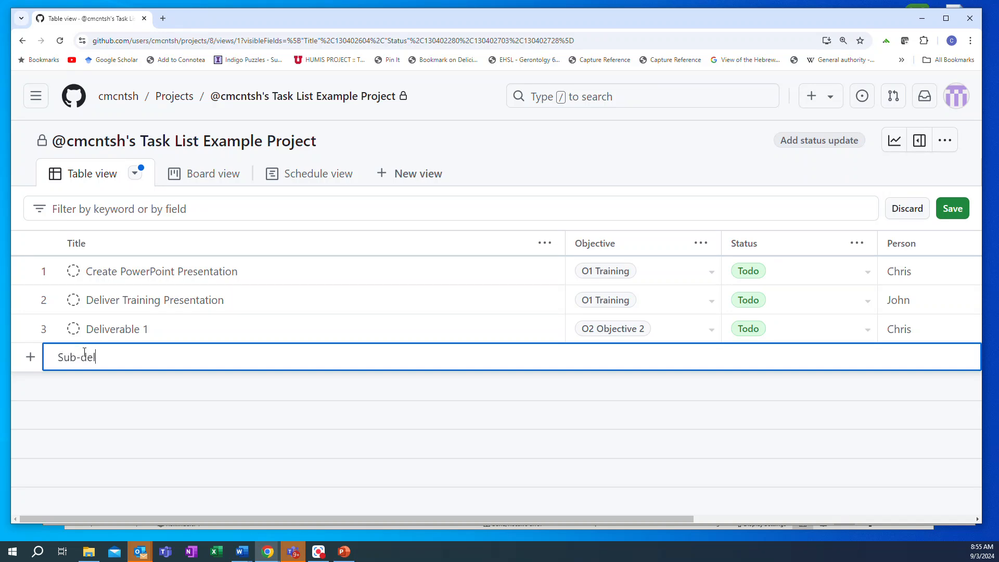
pyautogui.write('iverable 1')
pyautogui.press('Return')
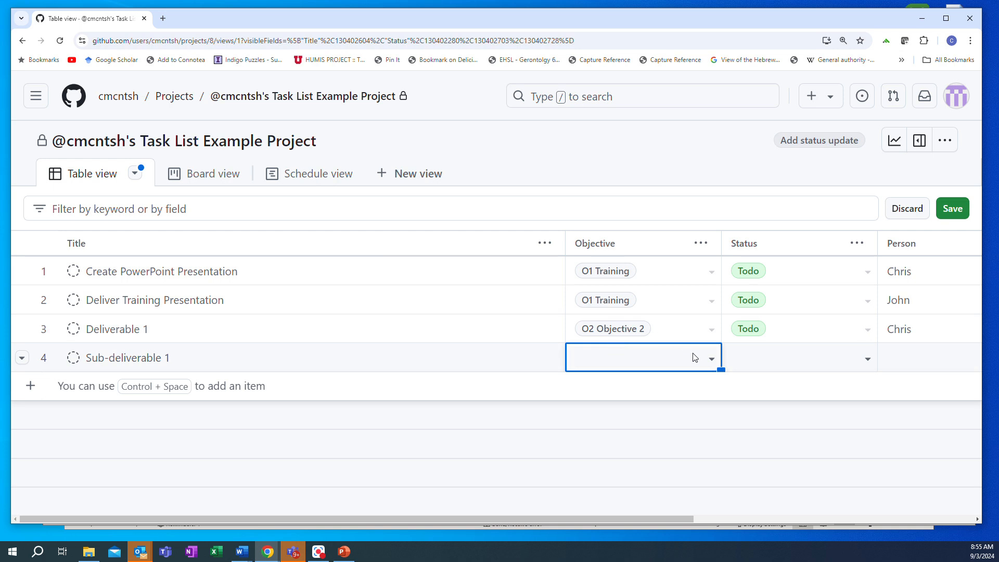
# - Set the "Sub-deliverable 1" task's Objective to O3 Objective 3 and its Status to Todo
pyautogui.click(708, 362)
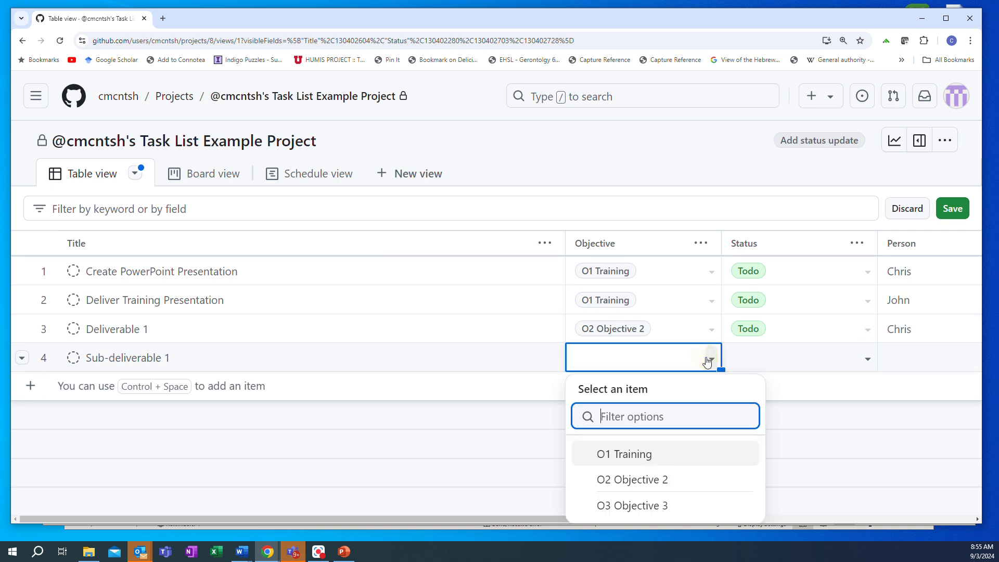
pyautogui.click(636, 505)
pyautogui.click(760, 359)
pyautogui.click(761, 358)
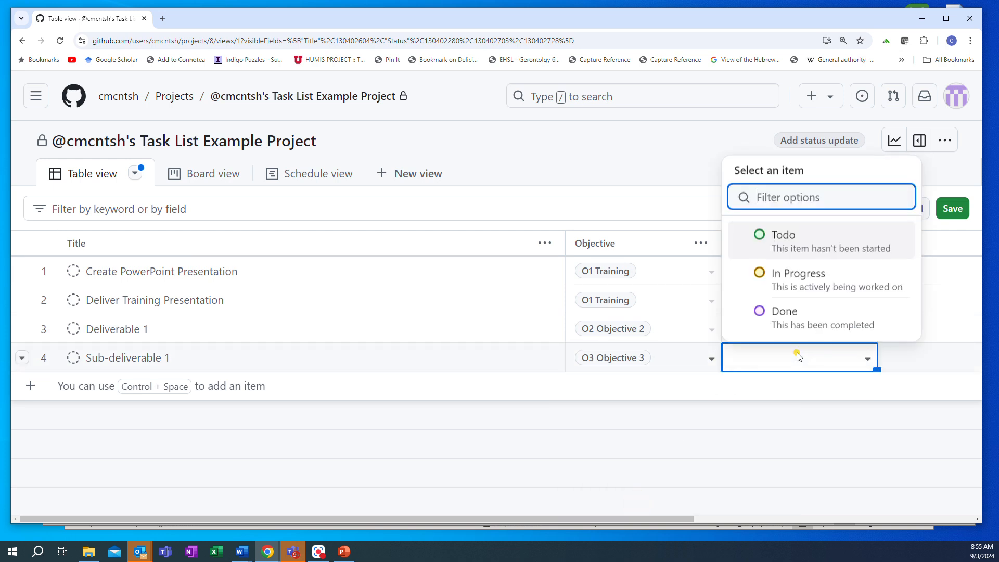
pyautogui.click(770, 254)
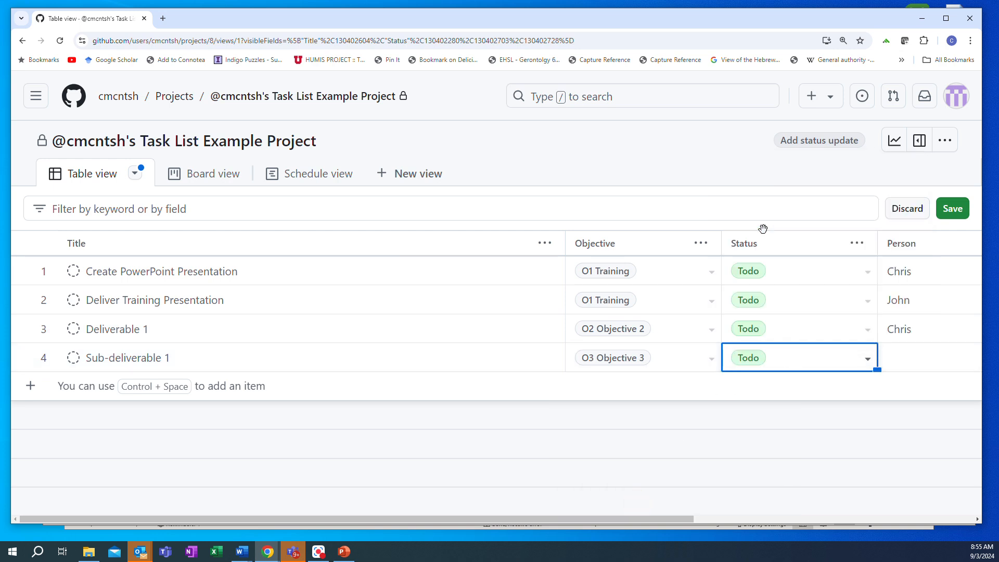
# - Enter the responsible person's first name in the Person field of the "Sub-deliverable 1" task
pyautogui.click(914, 358)
pyautogui.write('Chris')
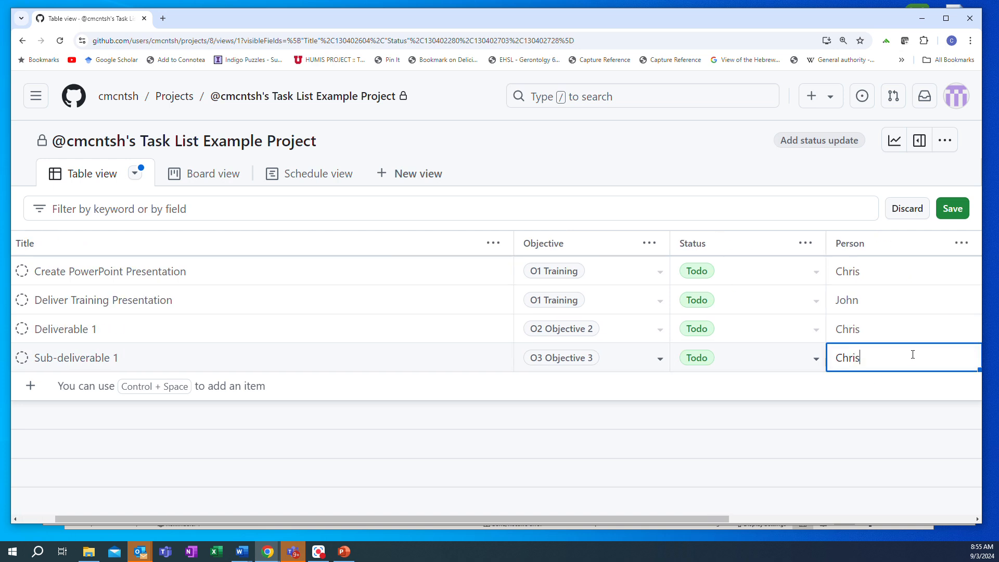
pyautogui.press('Tab')
# - Set the "Sub-deliverable 1" task's Start date to Sep 16, 2024 and its Due date to Sep 17, 2024
pyautogui.click(886, 354)
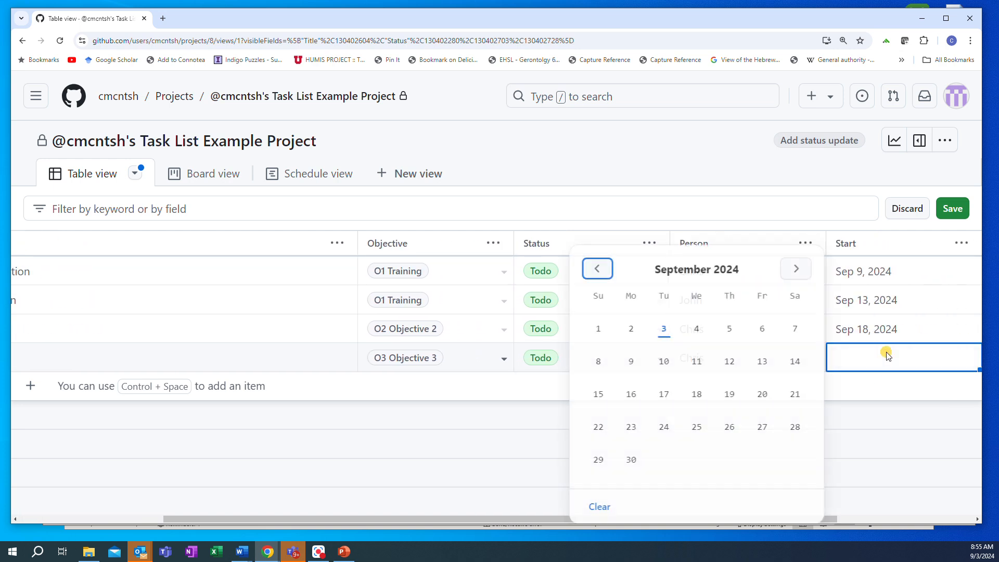
pyautogui.click(630, 396)
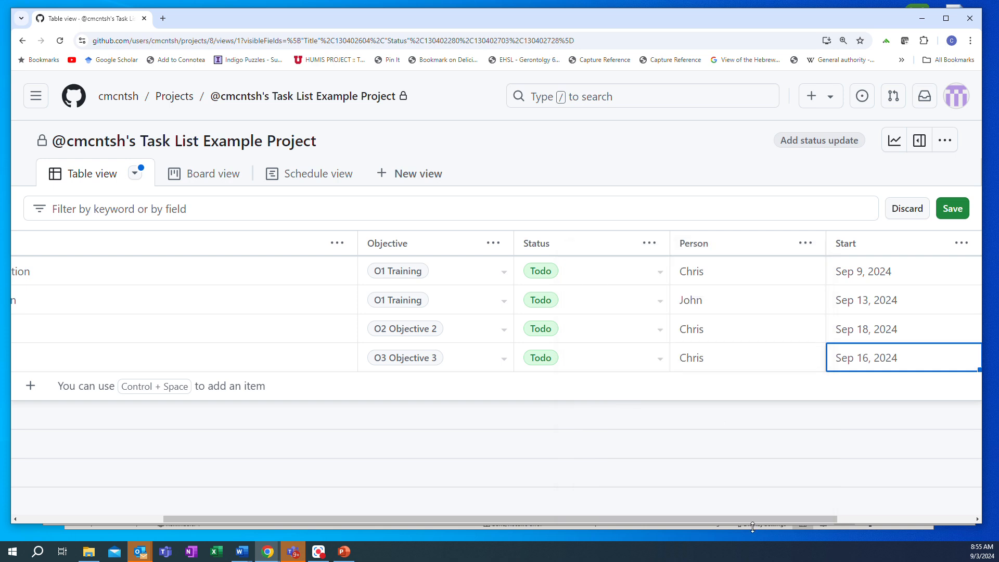
pyautogui.moveTo(752, 518); pyautogui.dragTo(947, 502)
pyautogui.click(831, 357)
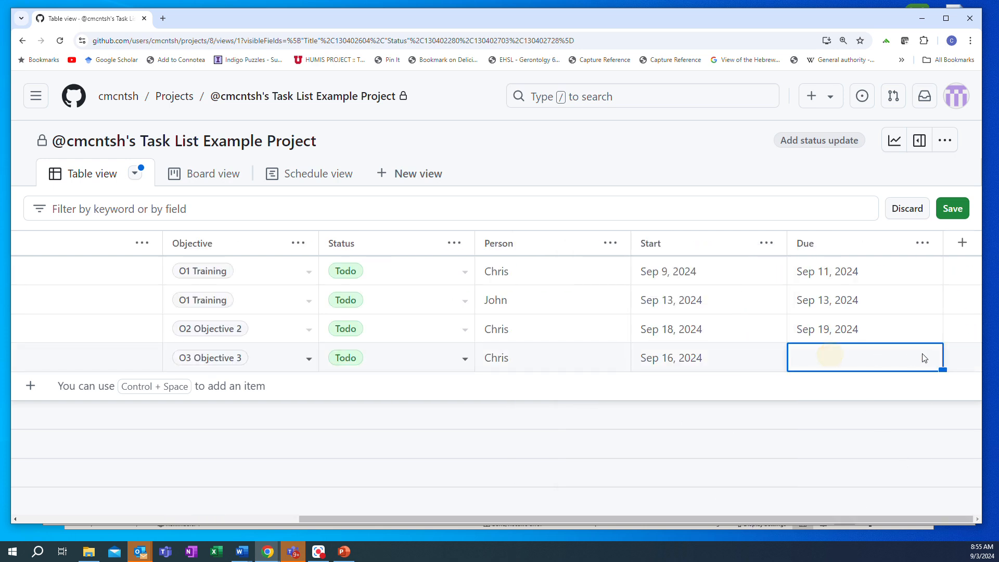
pyautogui.click(892, 360)
pyautogui.click(623, 391)
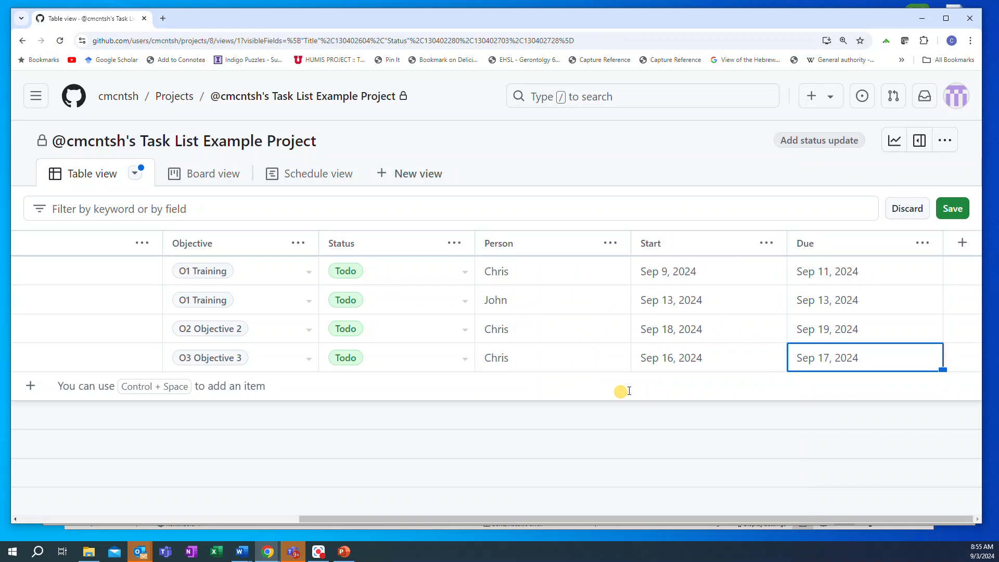
# - Add a fifth task titled "Sub-deliverable 2" to the Table view
pyautogui.moveTo(730, 520); pyautogui.dragTo(292, 516)
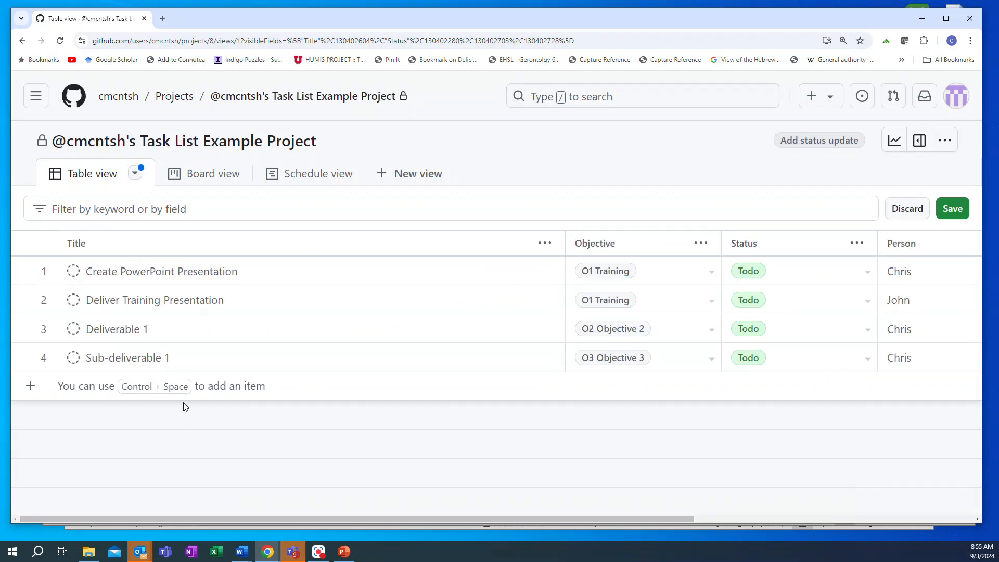
pyautogui.click(114, 386)
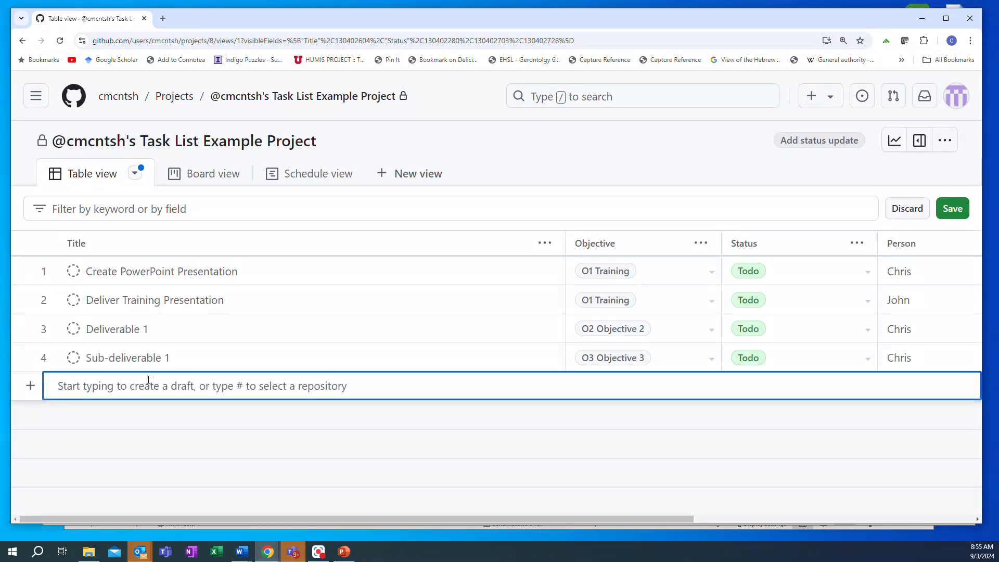
pyautogui.write('Sub-del')
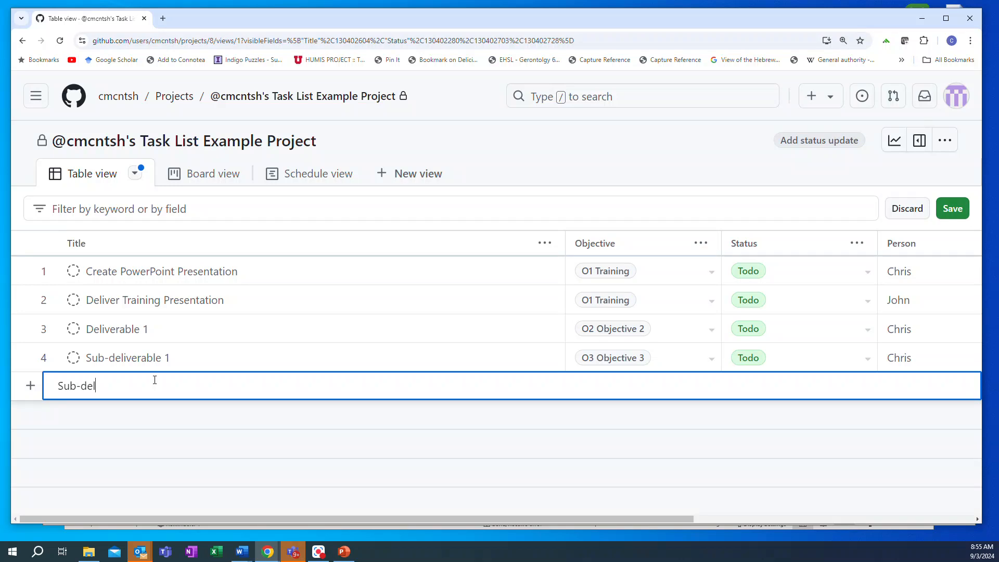
pyautogui.write('iverable')
pyautogui.press('Return')
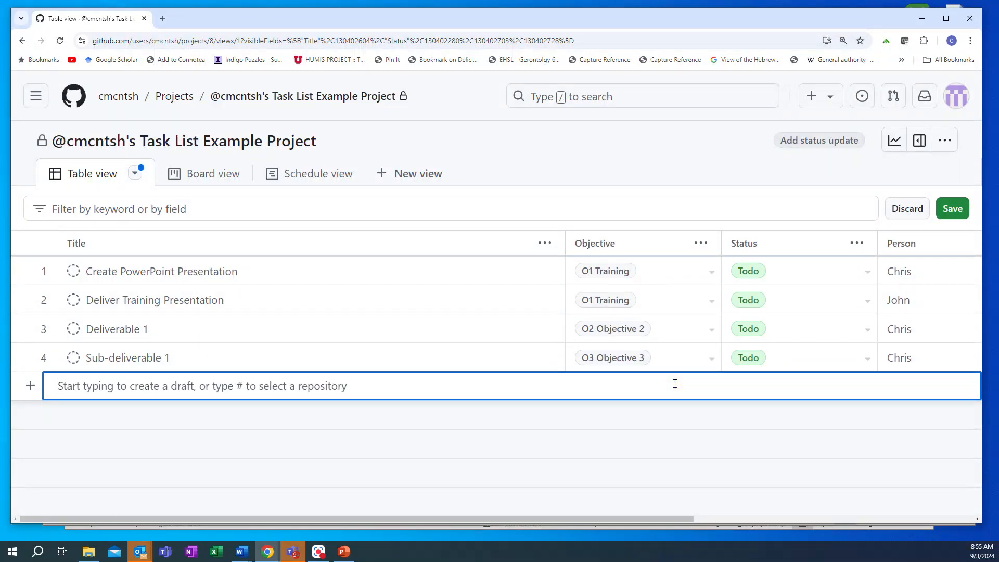
# - Set the "Sub-deliverable 2" task's Objective to O3 Objective 3 and its Status to Todo
pyautogui.click(676, 388)
pyautogui.click(685, 390)
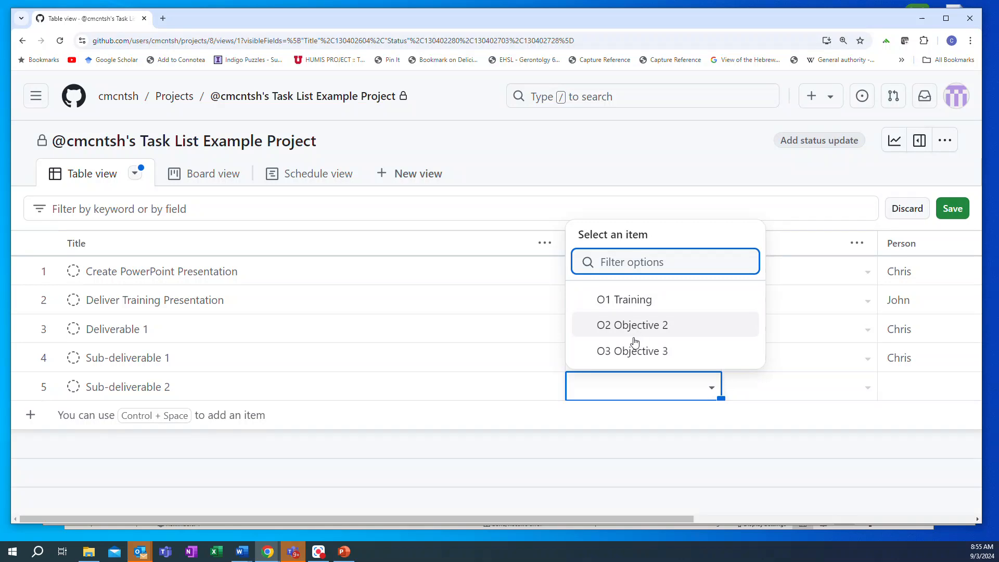
pyautogui.click(636, 350)
pyautogui.click(795, 388)
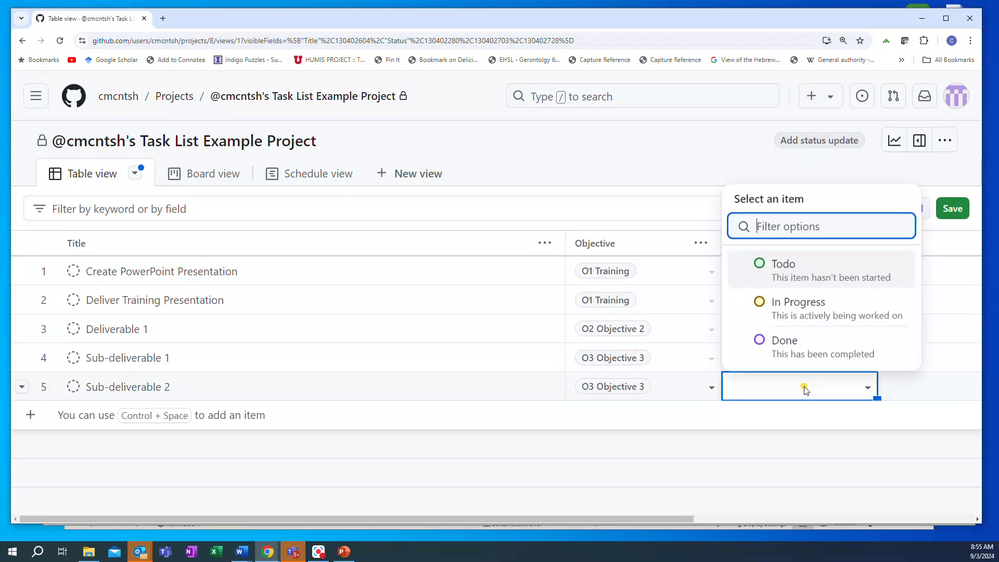
pyautogui.click(789, 272)
# - Enter the responsible person's first name in the Person field of the "Sub-deliverable 2" task
pyautogui.click(907, 383)
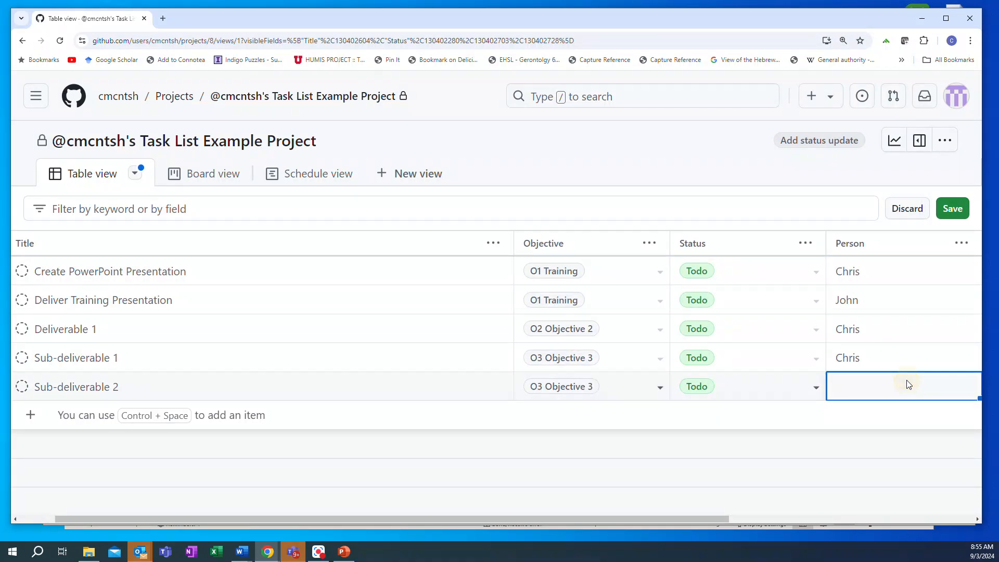
pyautogui.write('Chris')
pyautogui.press('Tab')
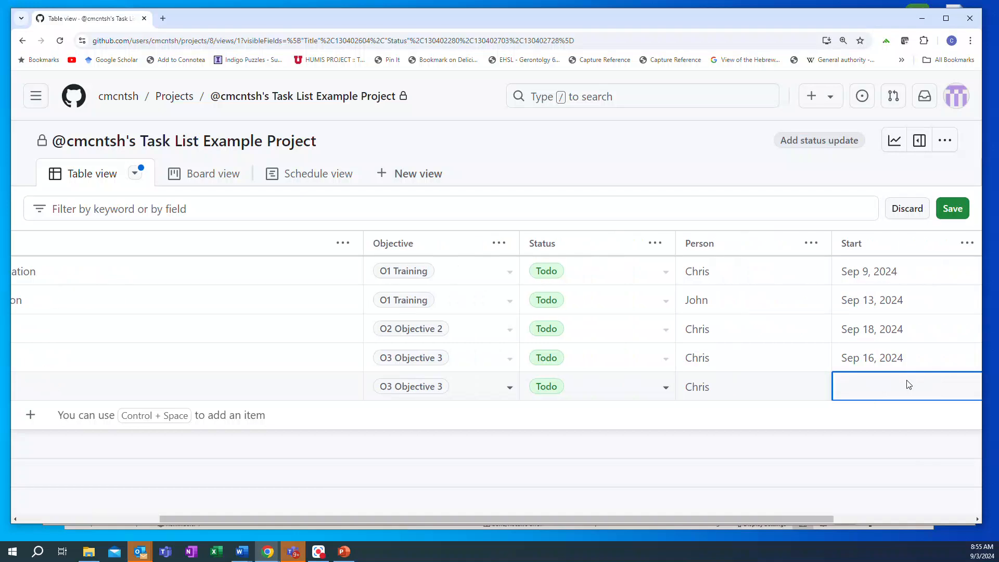
# - Set the "Sub-deliverable 2" task's Start date to Sep 23, 2024 and its Due date to Sep 26, 2024
pyautogui.click(885, 386)
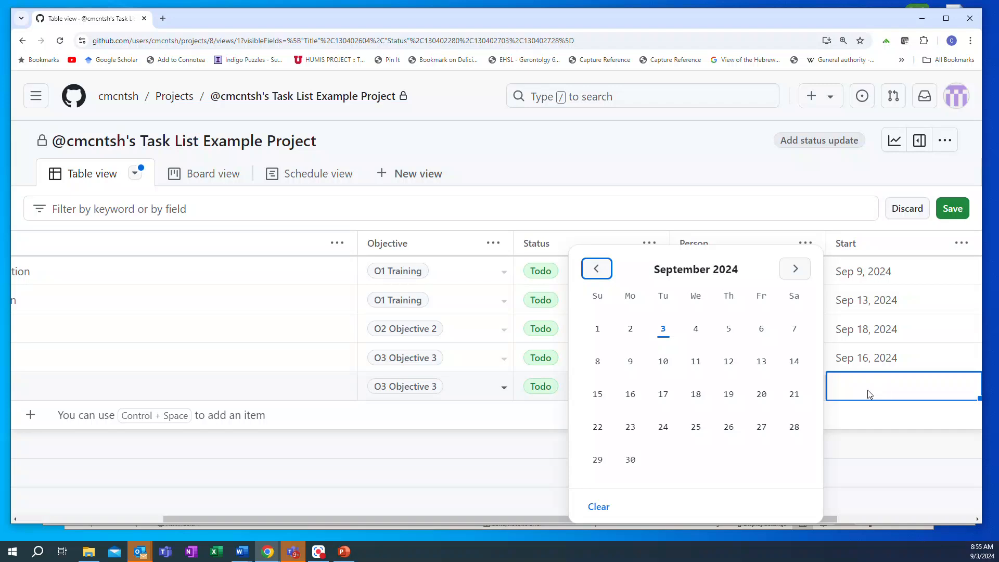
pyautogui.click(632, 428)
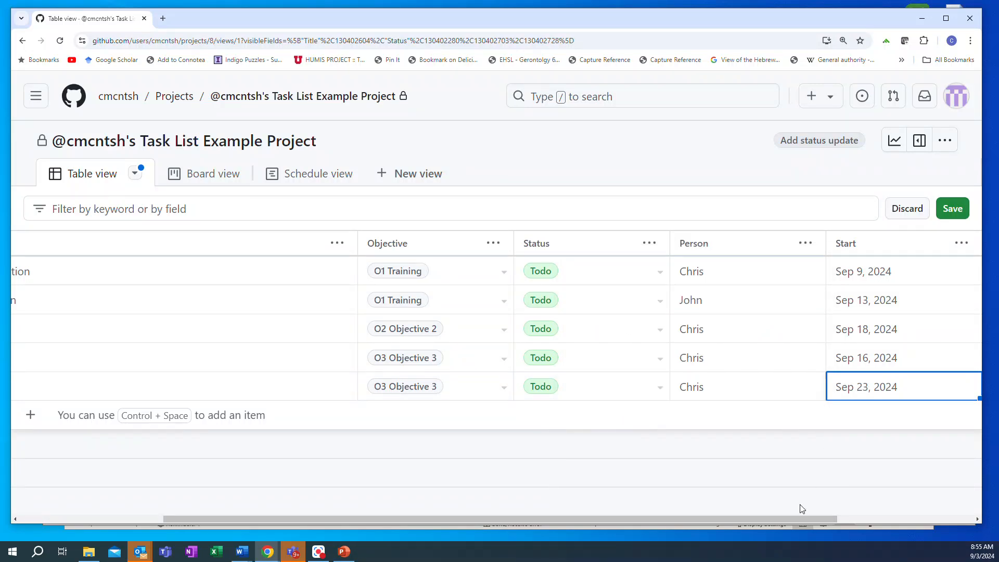
pyautogui.moveTo(793, 519); pyautogui.dragTo(928, 519)
pyautogui.click(847, 390)
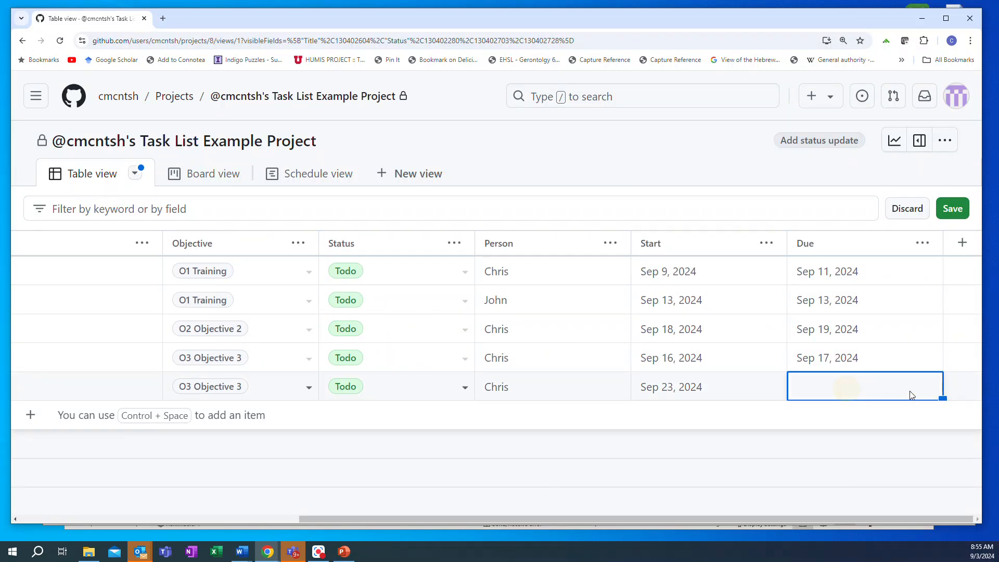
pyautogui.click(888, 390)
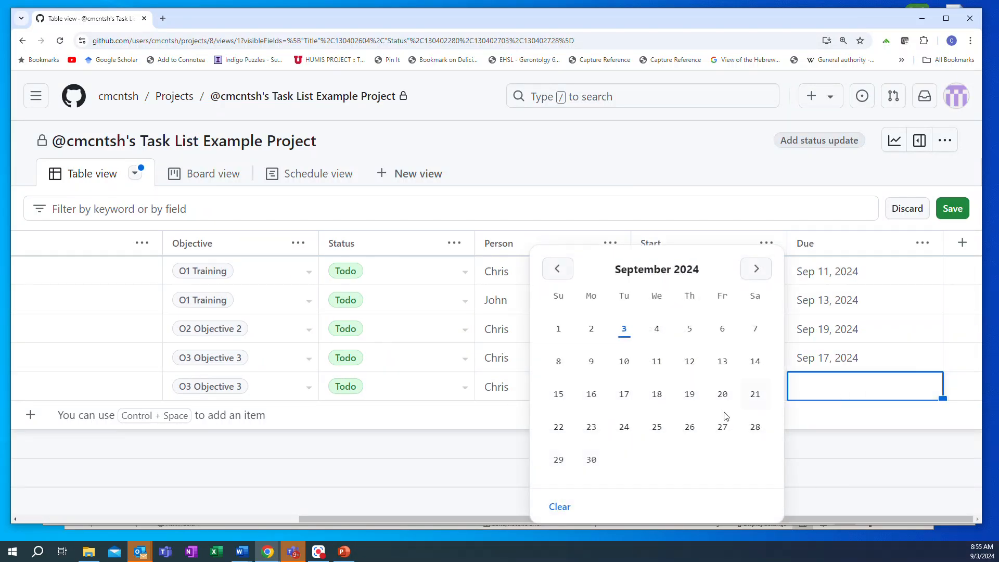
pyautogui.click(690, 431)
# - Sort the task table by Objective in descending order
pyautogui.moveTo(701, 519); pyautogui.dragTo(435, 519)
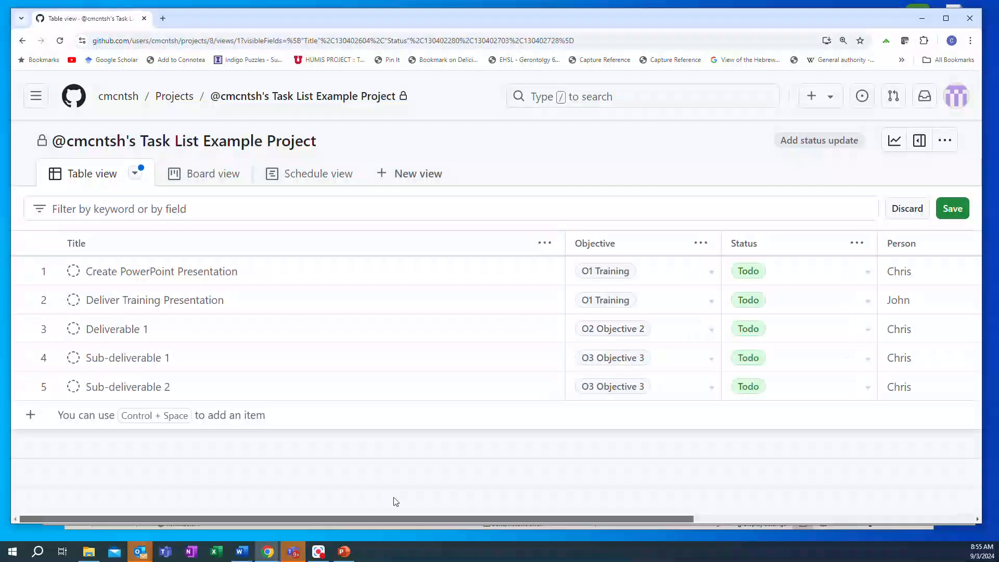
pyautogui.hscroll(5, 393, 500)
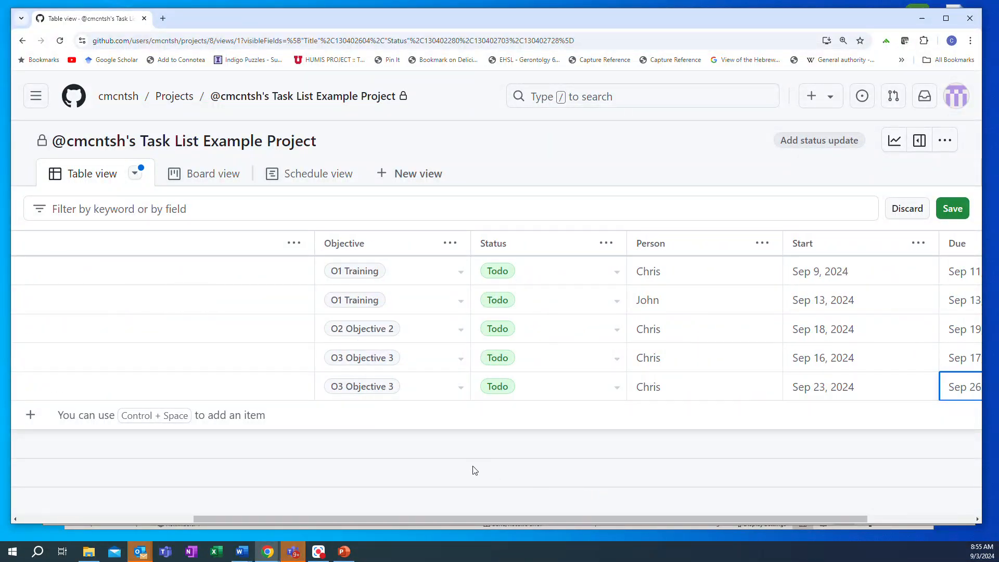
pyautogui.moveTo(588, 515); pyautogui.dragTo(358, 517)
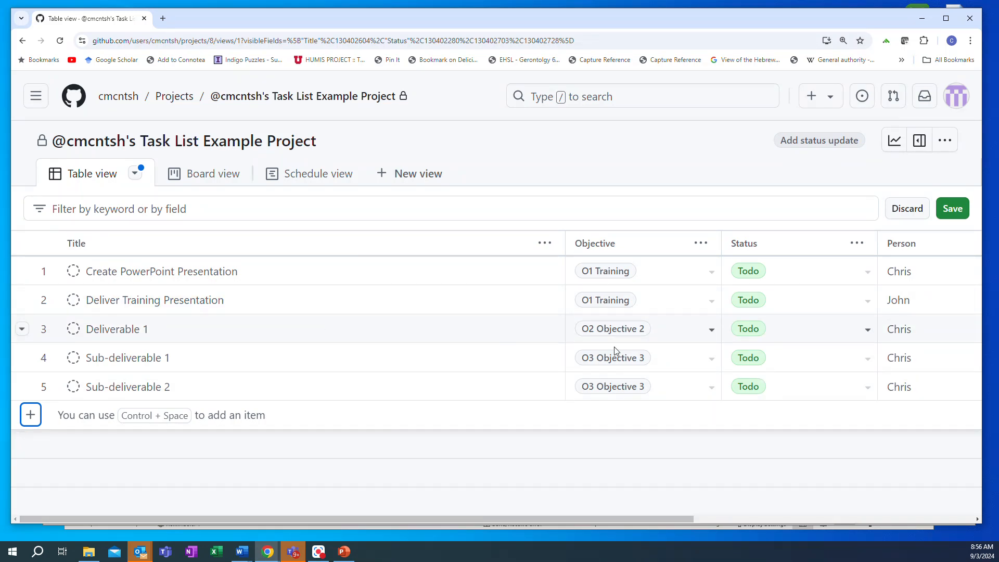
pyautogui.click(701, 243)
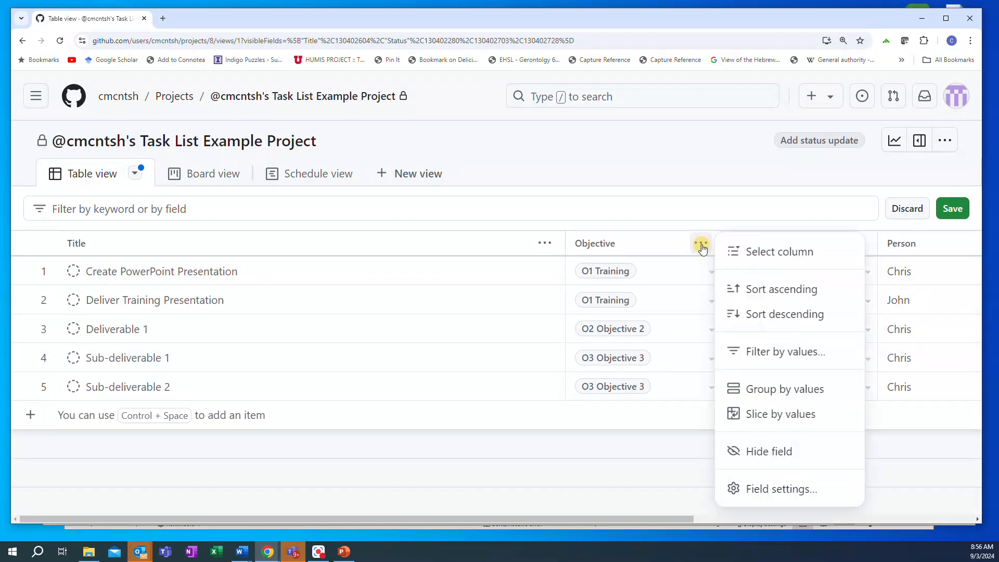
pyautogui.click(748, 315)
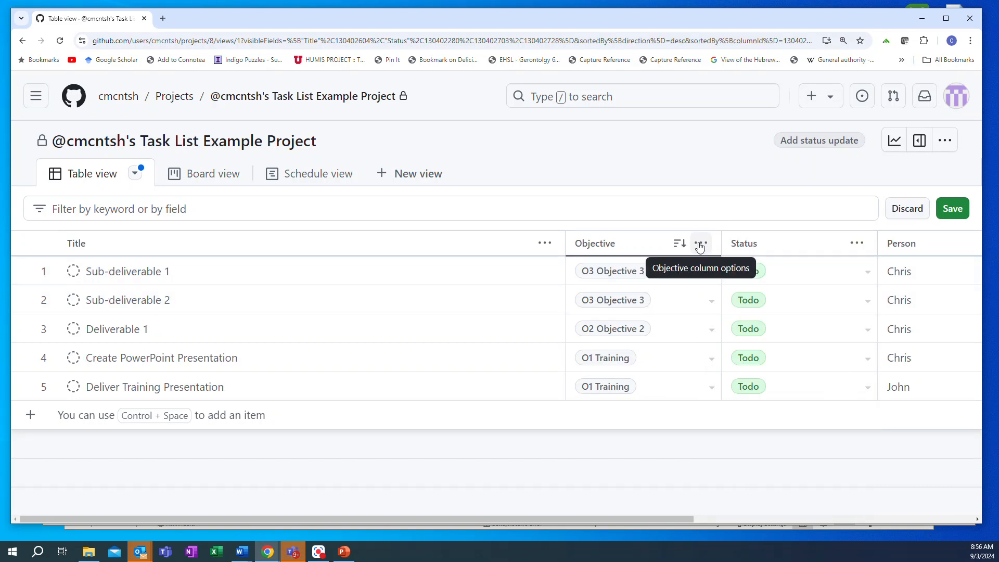
# - Switch the Objective sort to ascending order and remove that sort from the table
pyautogui.click(702, 243)
pyautogui.click(763, 290)
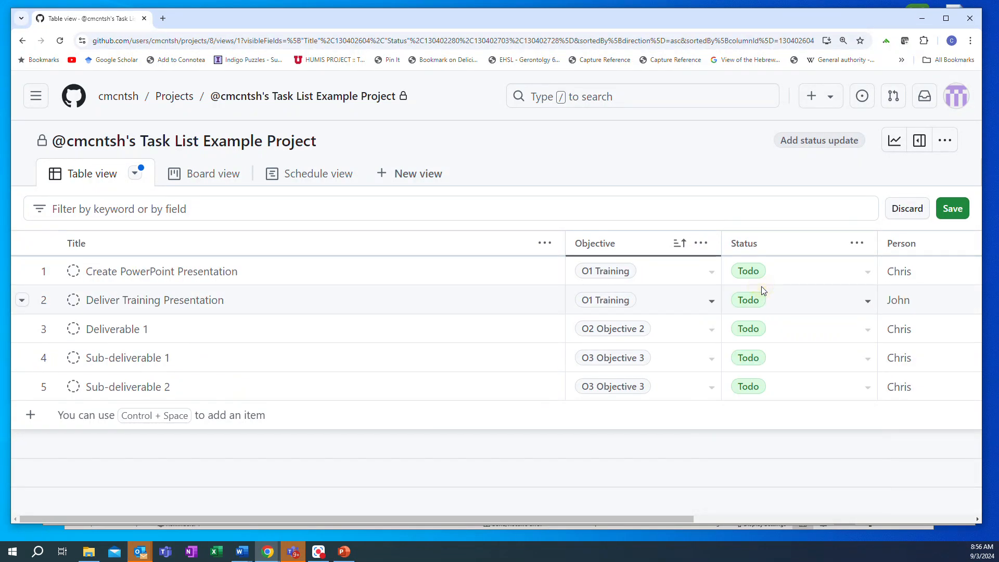
pyautogui.click(700, 244)
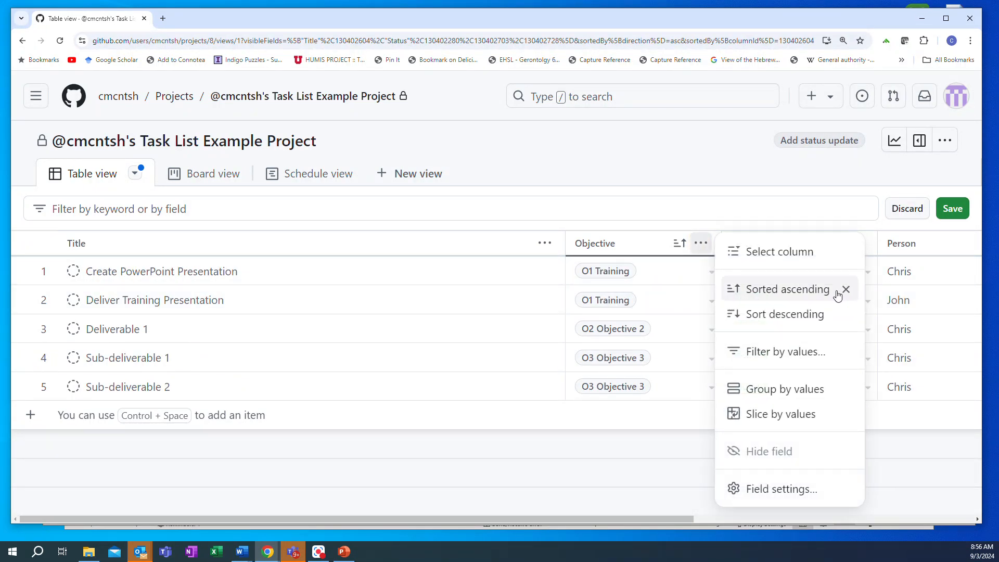
pyautogui.click(846, 290)
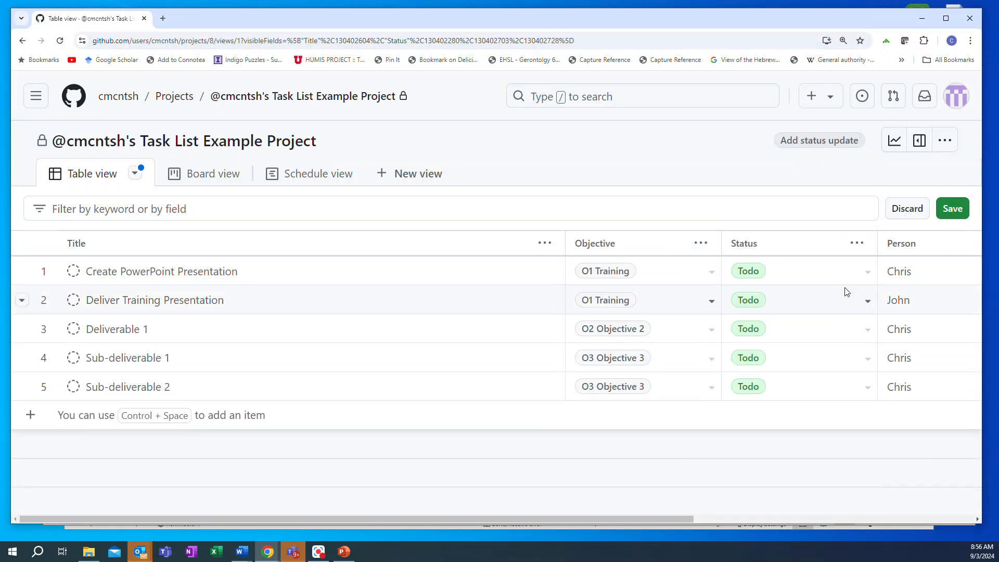
# - Sort the task table by Person in ascending order and remove that sort again
pyautogui.moveTo(645, 521); pyautogui.dragTo(818, 519)
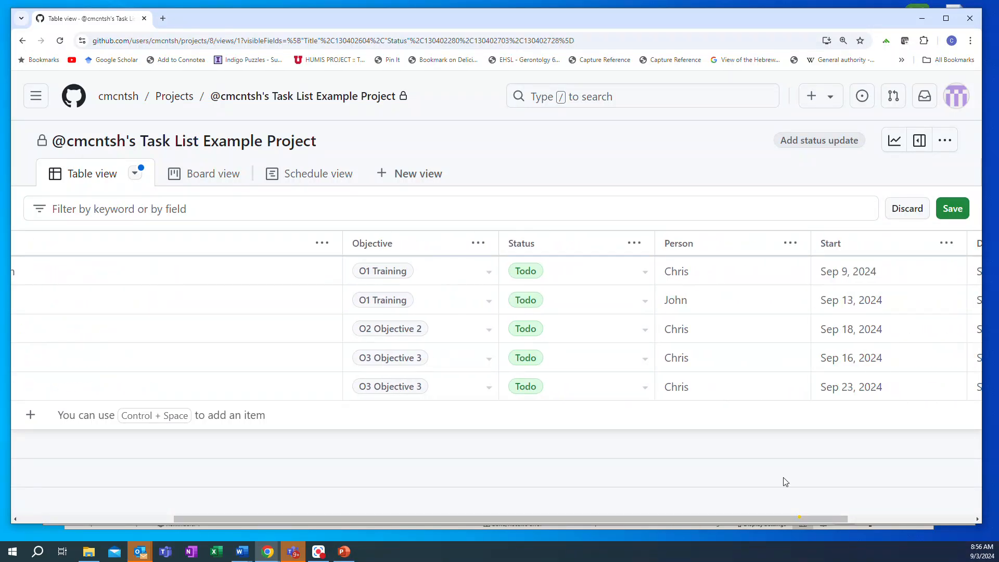
pyautogui.click(791, 243)
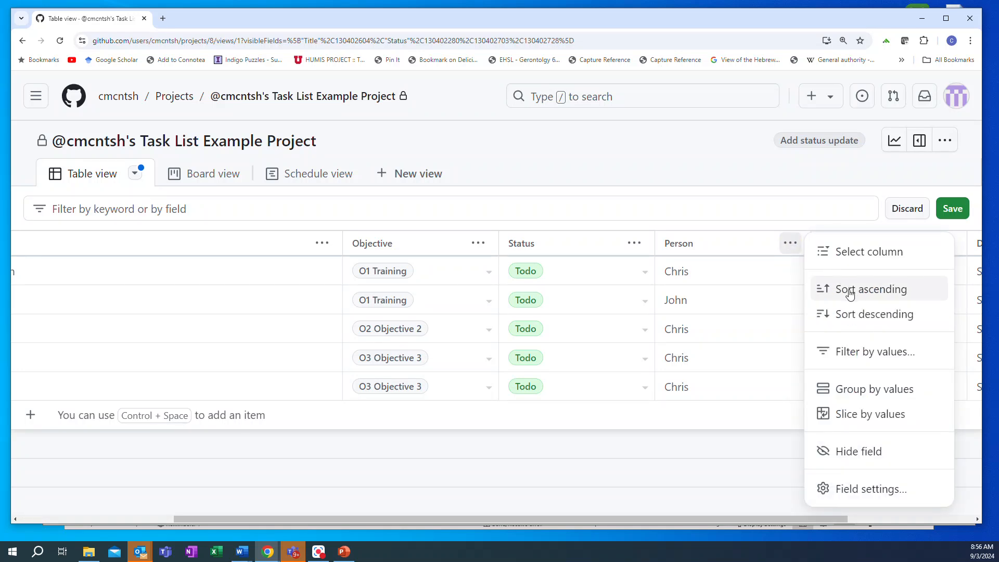
pyautogui.click(847, 289)
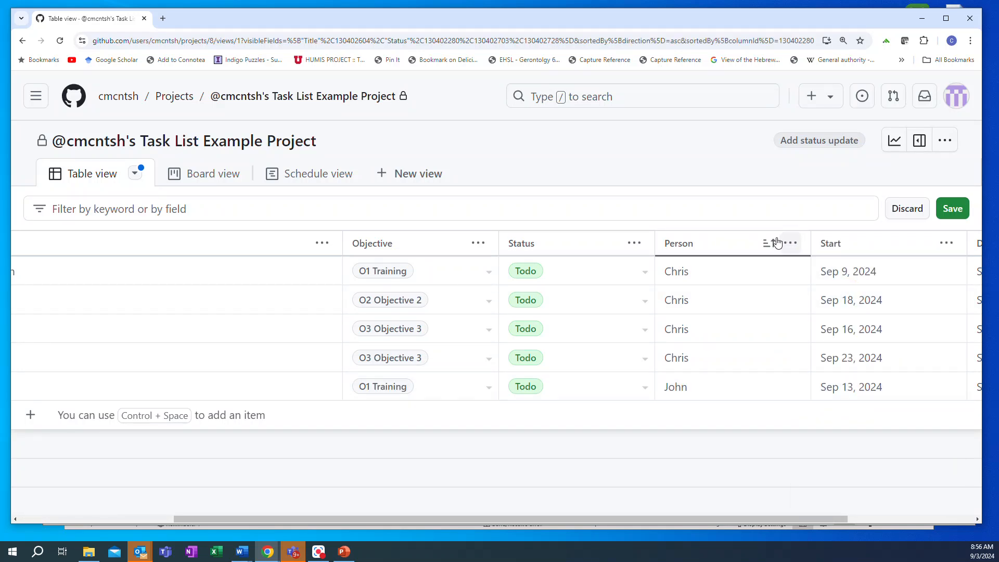
pyautogui.click(792, 243)
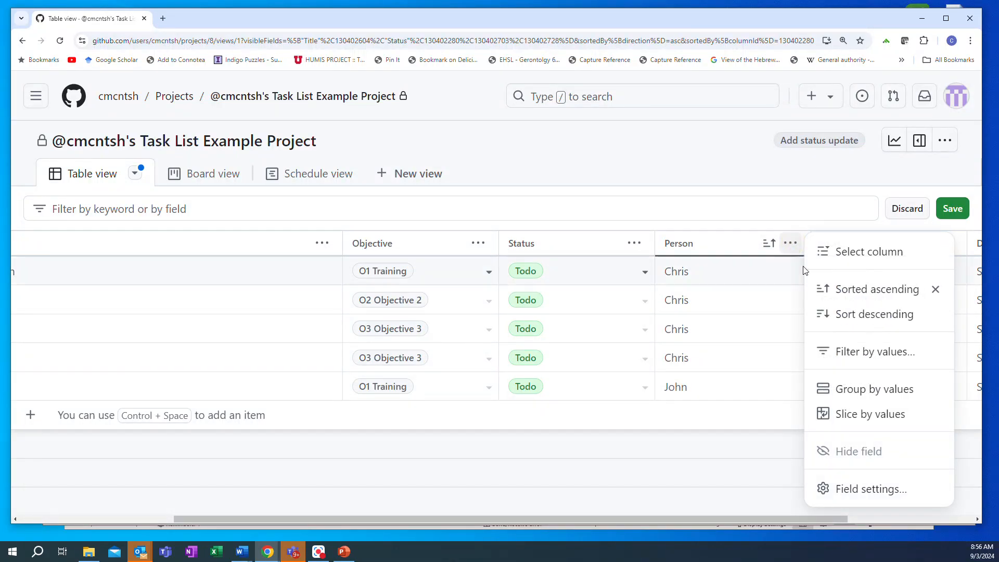
pyautogui.click(935, 290)
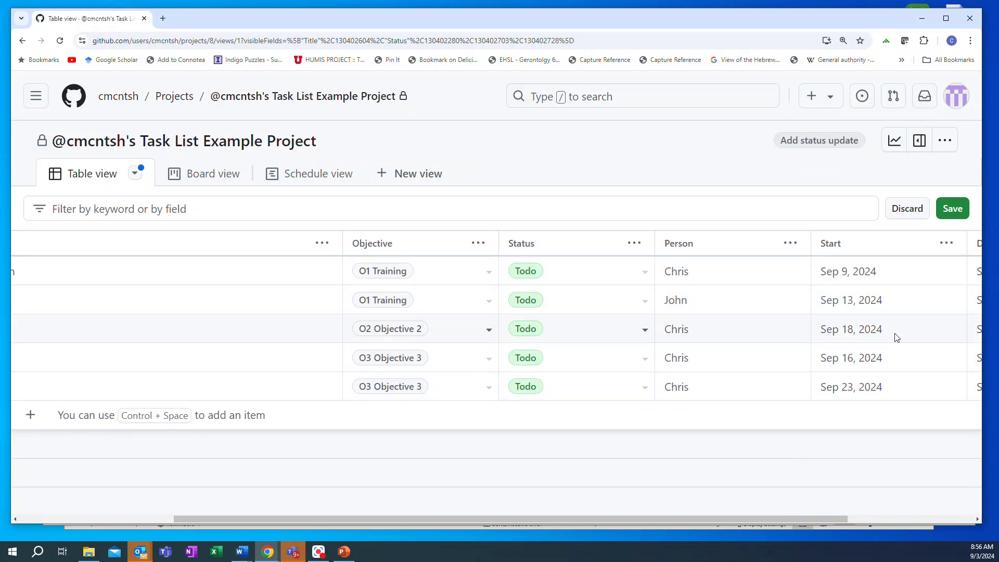
# - Sort the task table by Due date in ascending order
pyautogui.moveTo(818, 518); pyautogui.dragTo(939, 517)
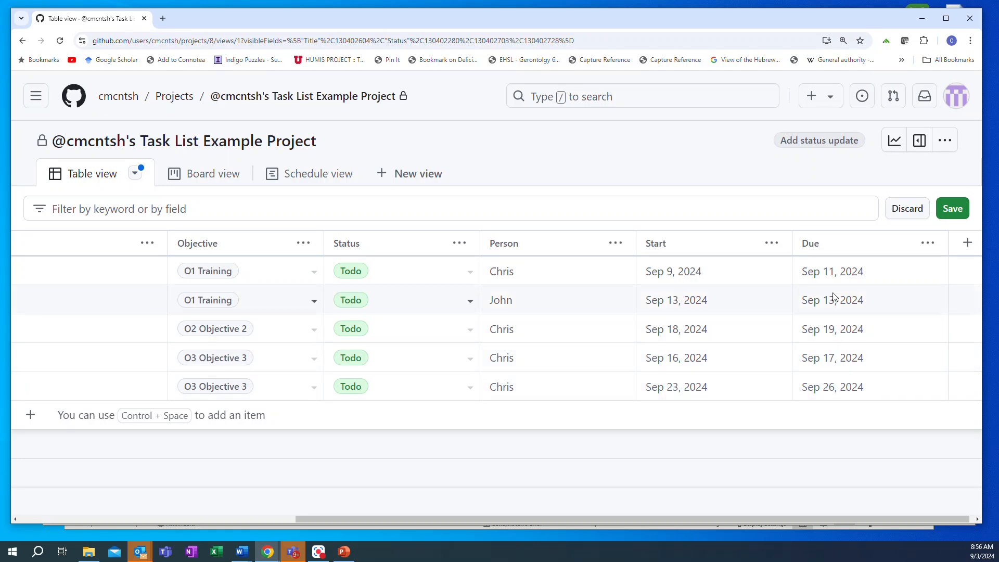
pyautogui.click(927, 243)
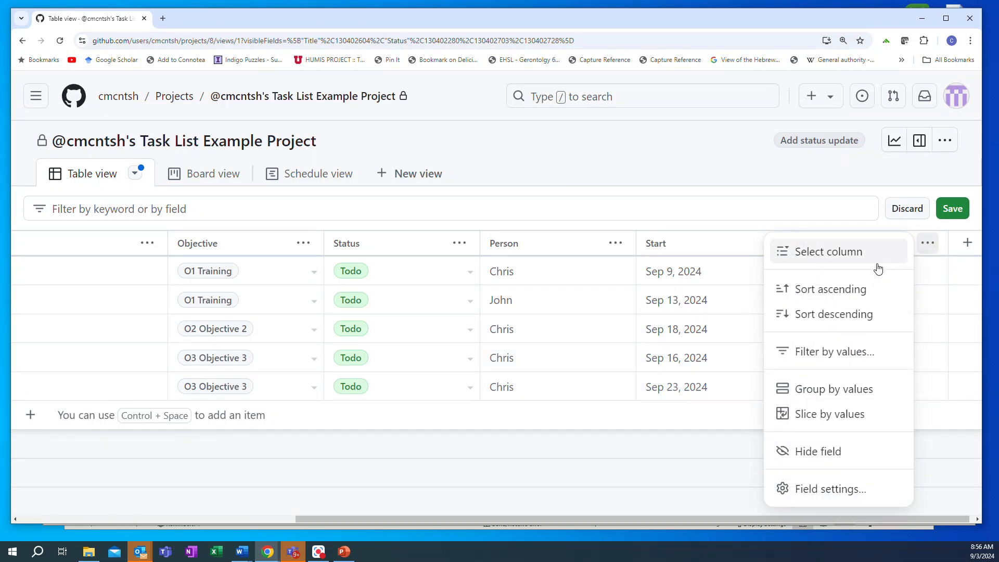
pyautogui.click(885, 292)
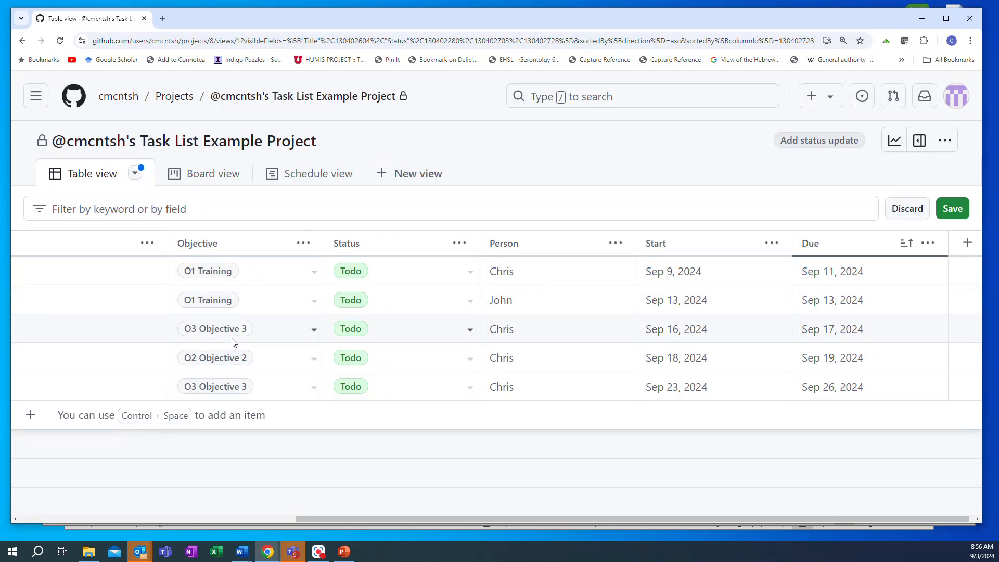
# - Add an ascending Objective sort as the secondary sort after Due and remove it again
pyautogui.click(305, 244)
pyautogui.click(372, 292)
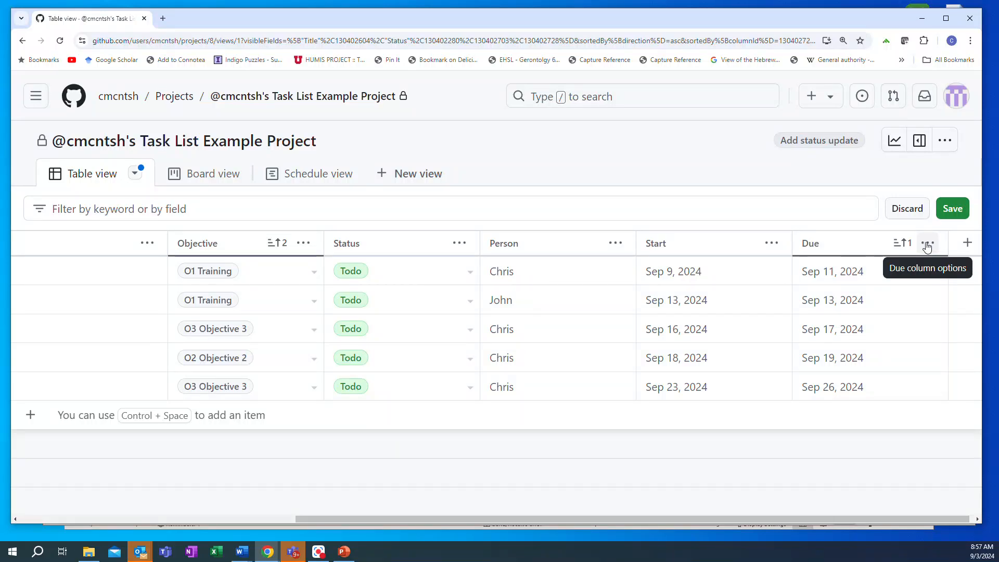
pyautogui.click(303, 243)
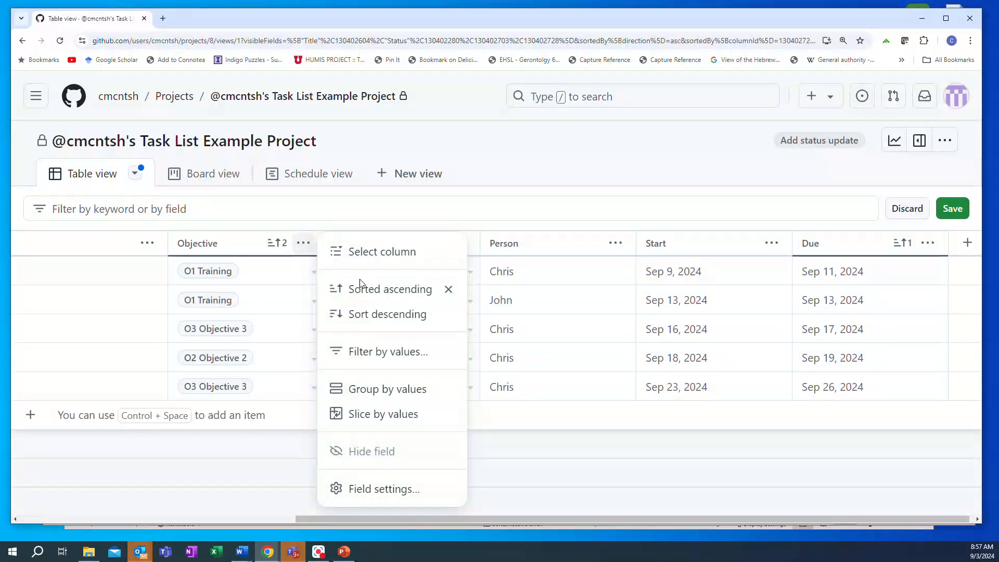
pyautogui.click(448, 289)
# - Group the task table by the Objective field's values and review the resulting task groups
pyautogui.click(304, 243)
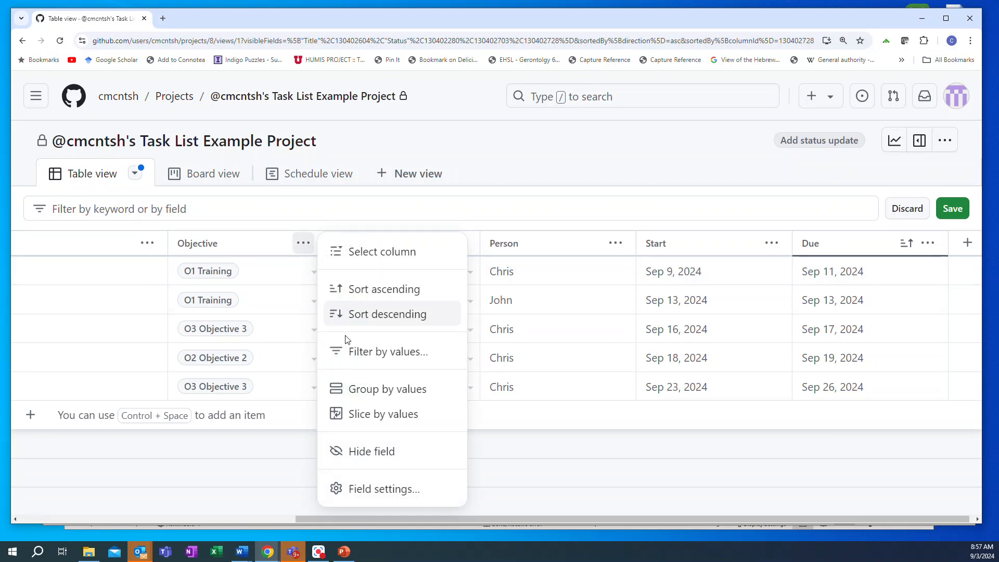
pyautogui.click(376, 388)
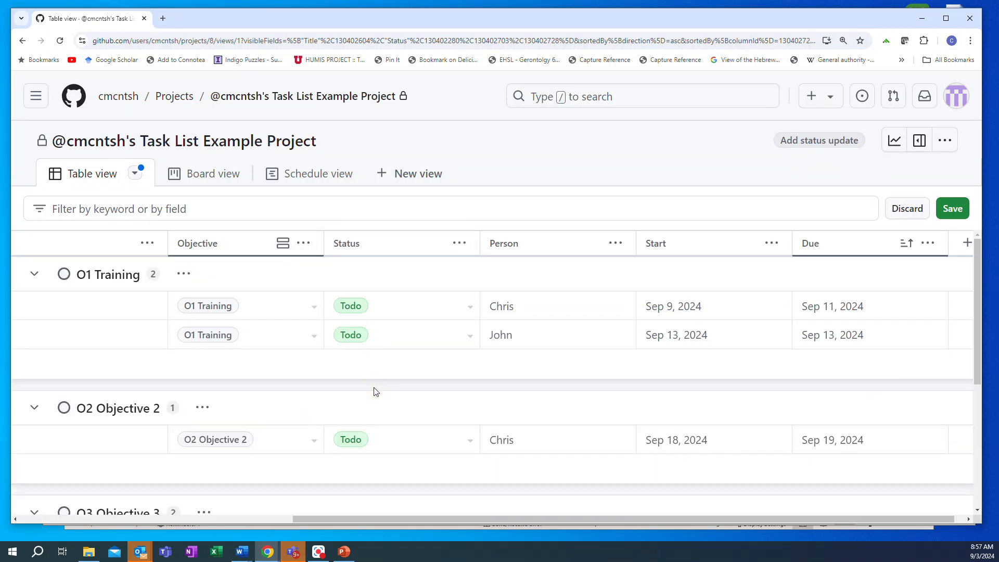
pyautogui.moveTo(423, 519); pyautogui.dragTo(124, 477)
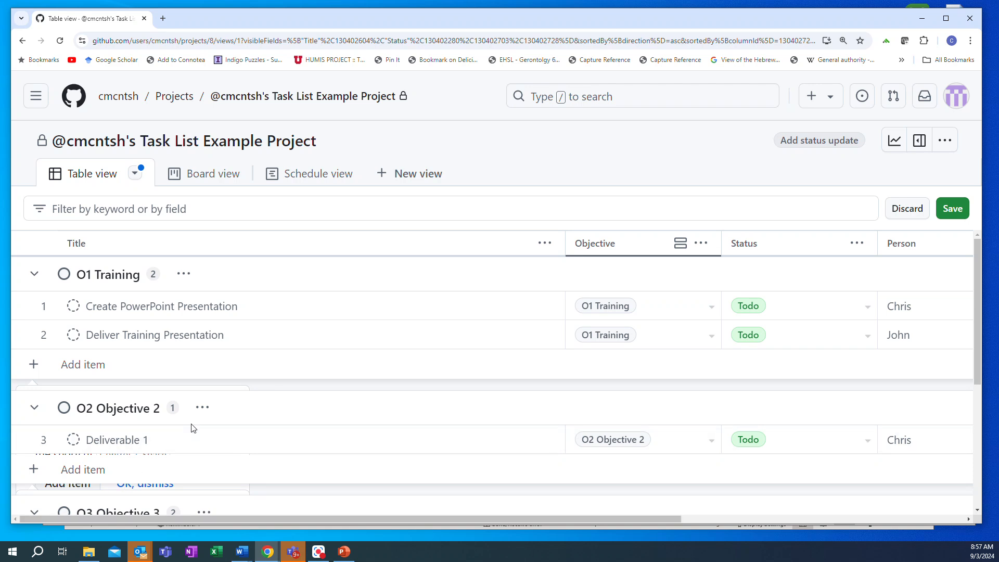
pyautogui.scroll(-2, 193, 428)
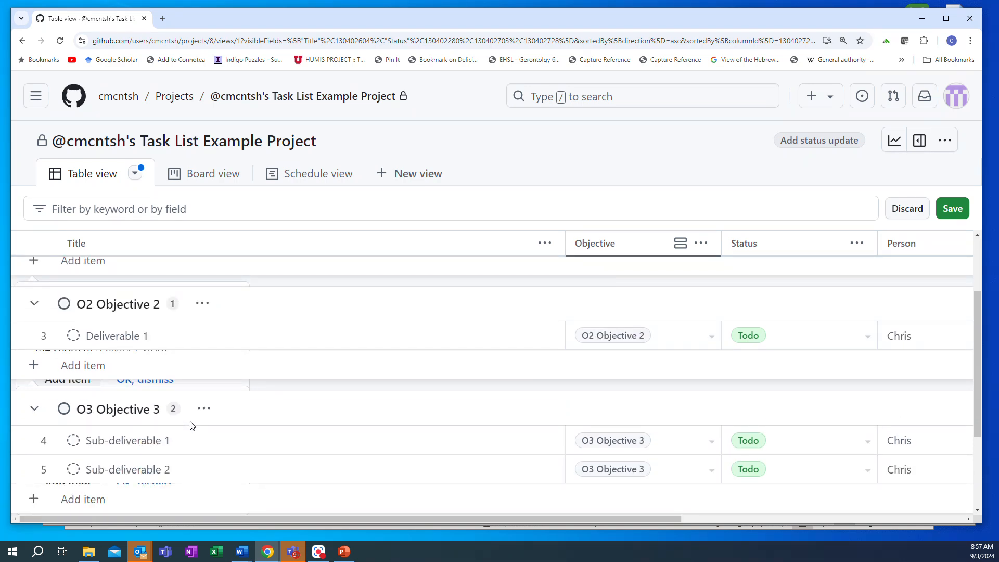
# - Remove the Objective grouping from the task table and check the task dates
pyautogui.scroll(2, 193, 426)
pyautogui.click(545, 243)
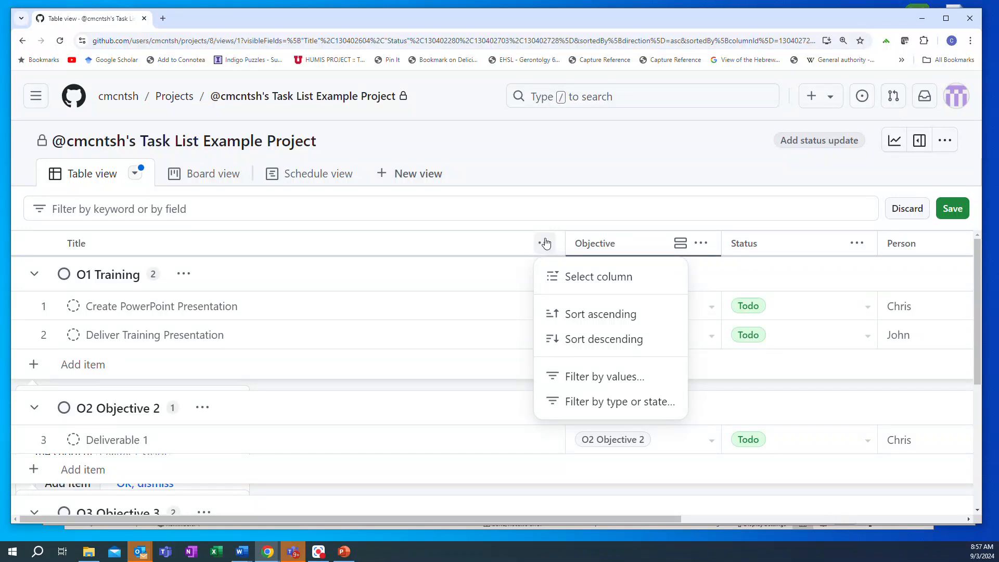
pyautogui.click(701, 243)
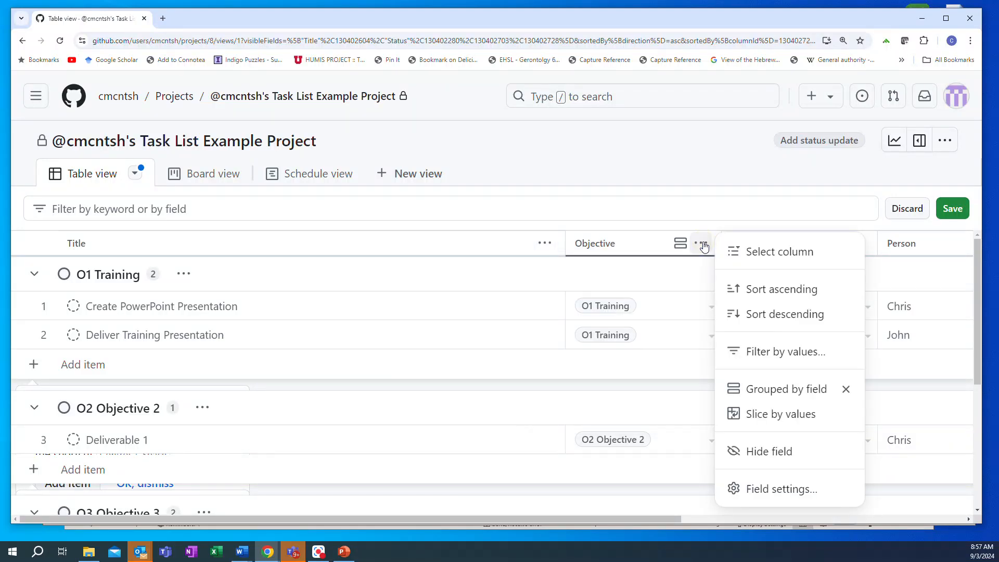
pyautogui.click(846, 389)
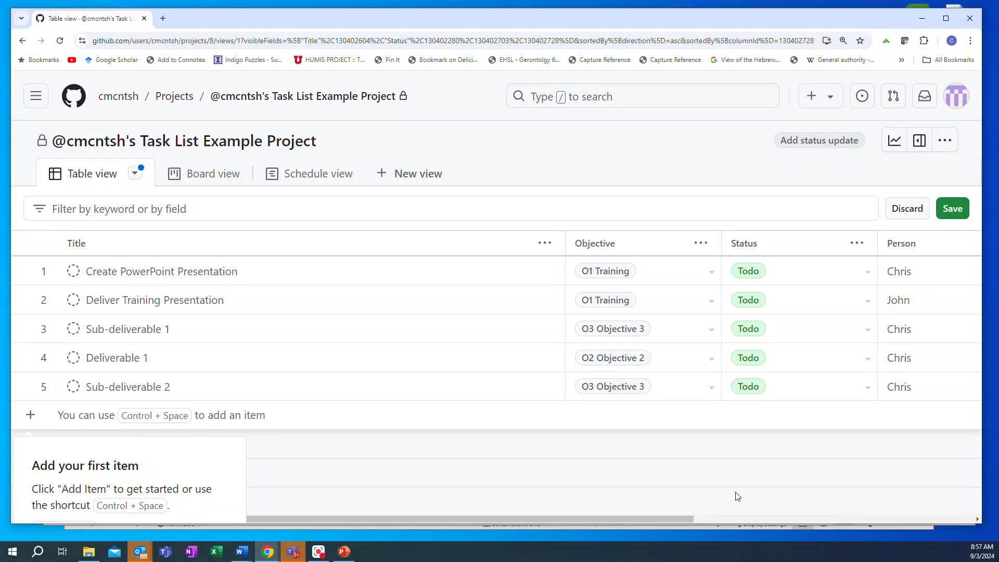
pyautogui.moveTo(639, 519); pyautogui.dragTo(946, 508)
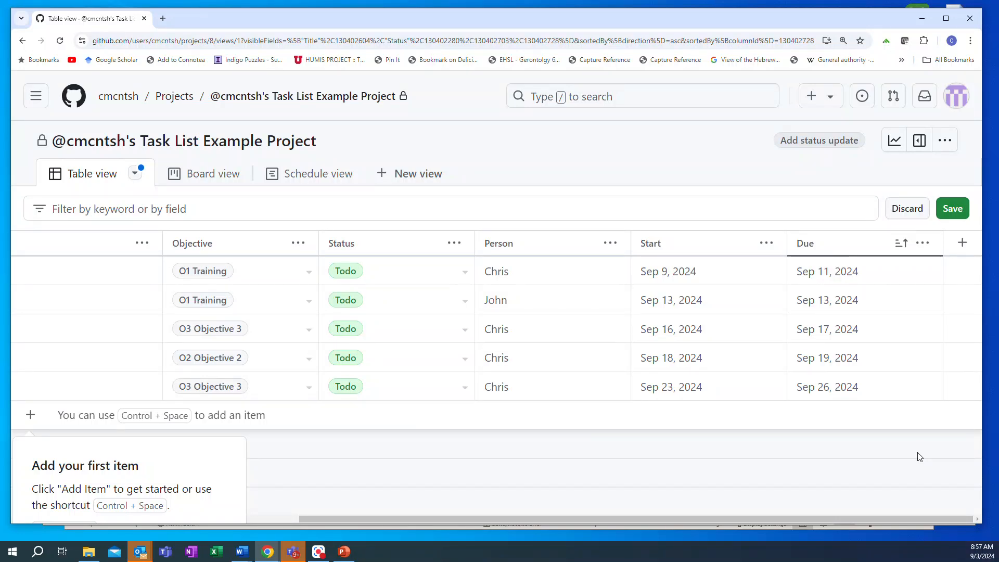
# - Move the Create PowerPoint Presentation card from Todo to In Progress on the board and check its status in the table view
pyautogui.click(195, 175)
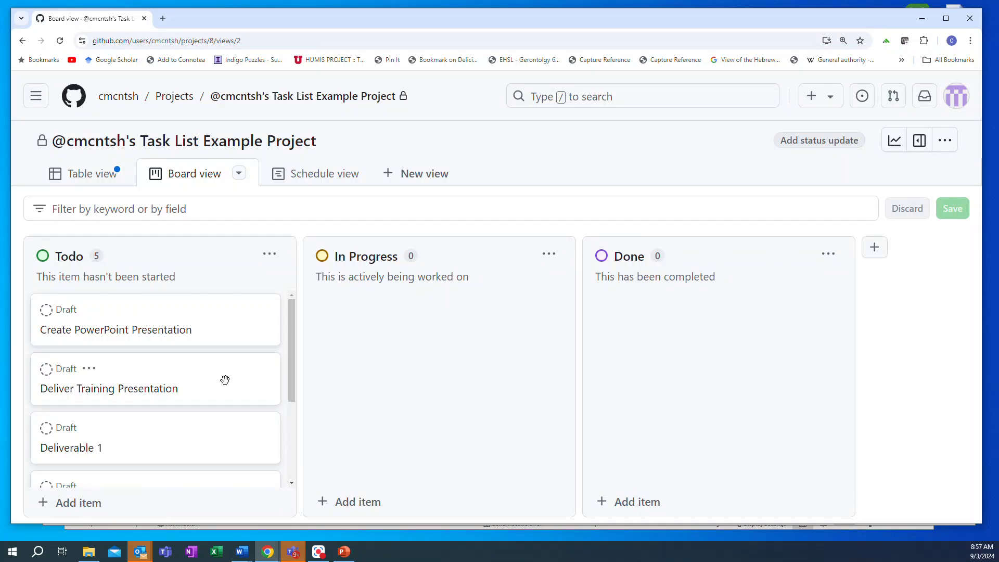
pyautogui.scroll(-3, 225, 380)
pyautogui.scroll(3, 225, 380)
pyautogui.moveTo(139, 313); pyautogui.dragTo(426, 320)
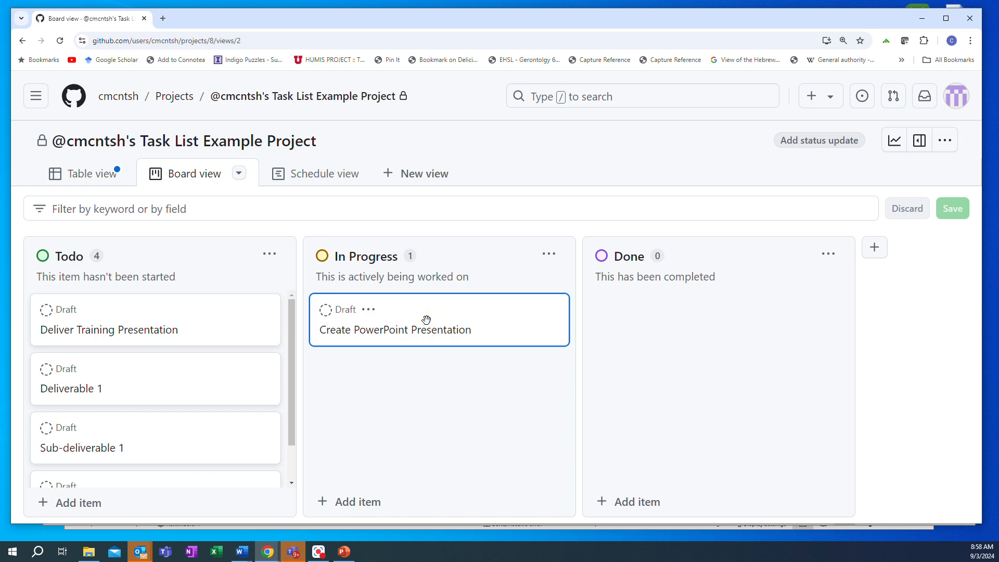
pyautogui.click(83, 175)
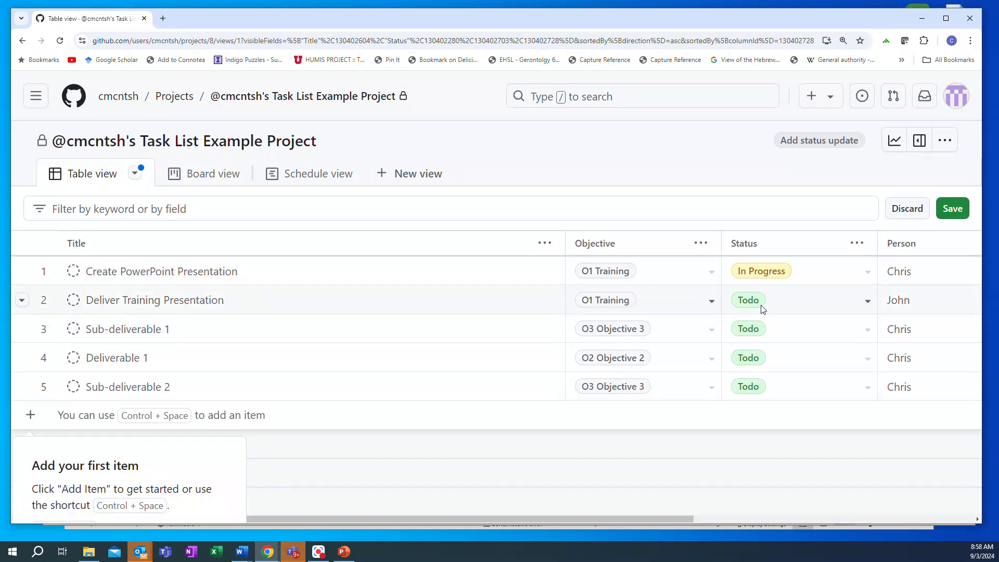
# - Configure the schedule view to use Start as the start date and Due as the target date
pyautogui.click(298, 175)
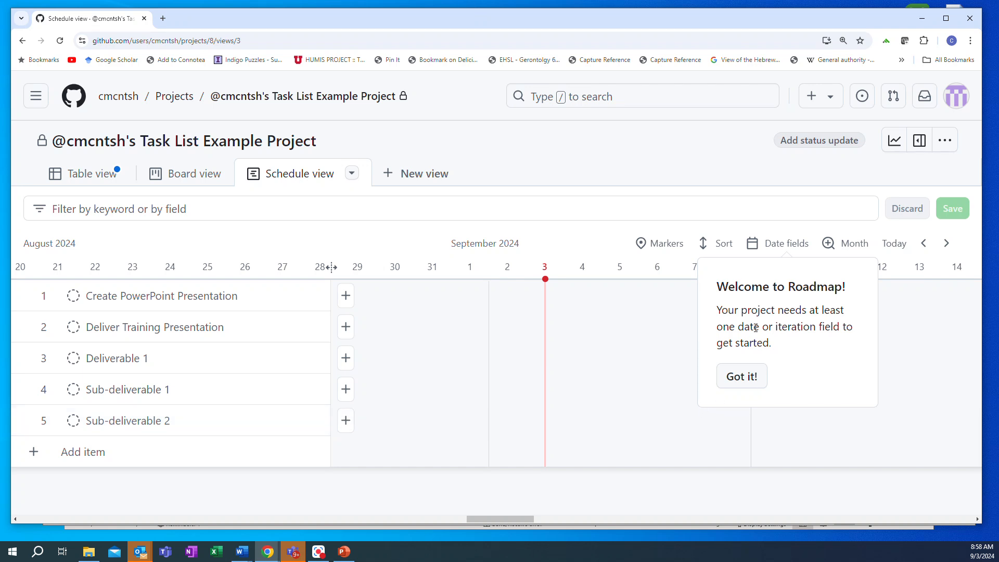
pyautogui.click(748, 378)
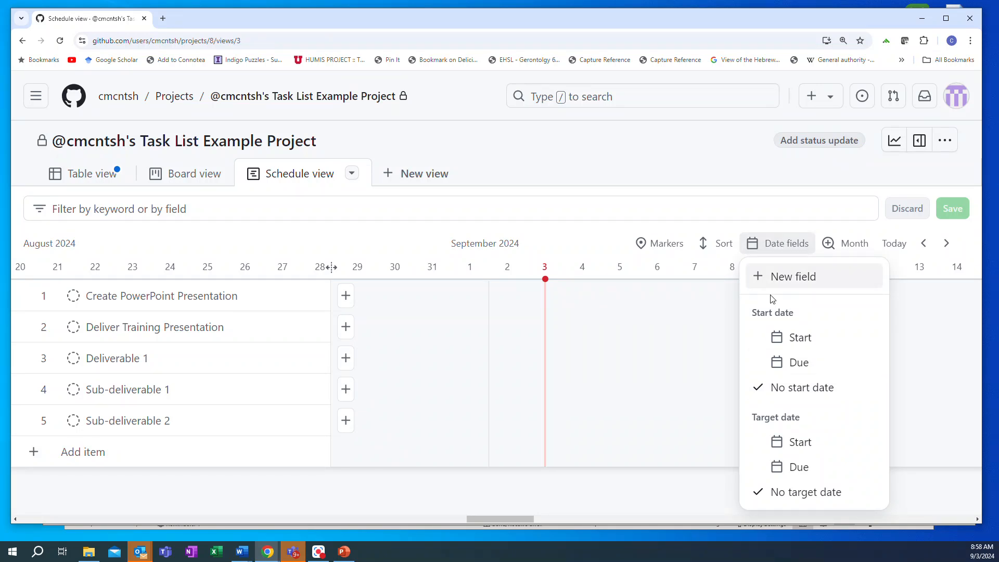
pyautogui.click(800, 339)
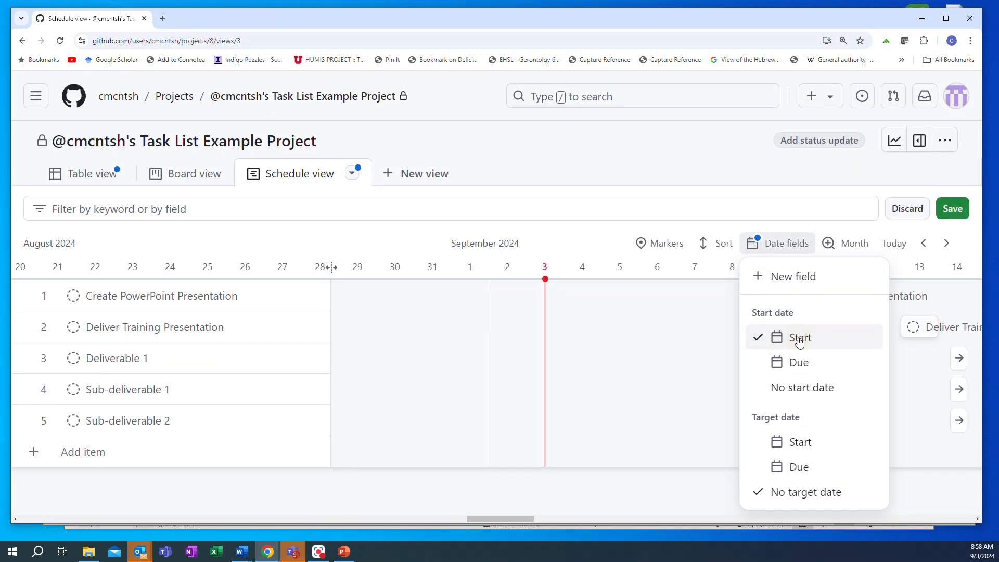
pyautogui.click(798, 468)
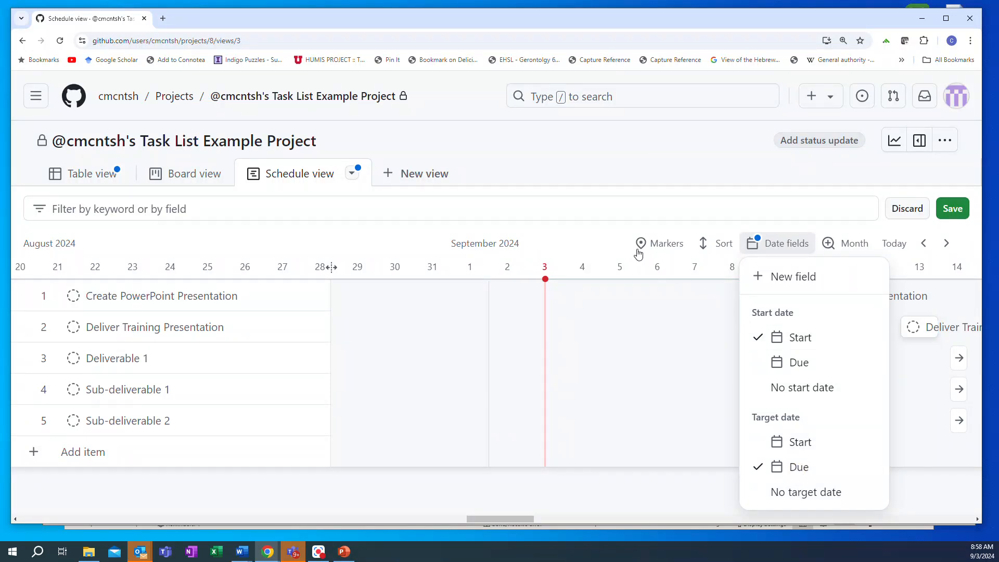
pyautogui.click(563, 233)
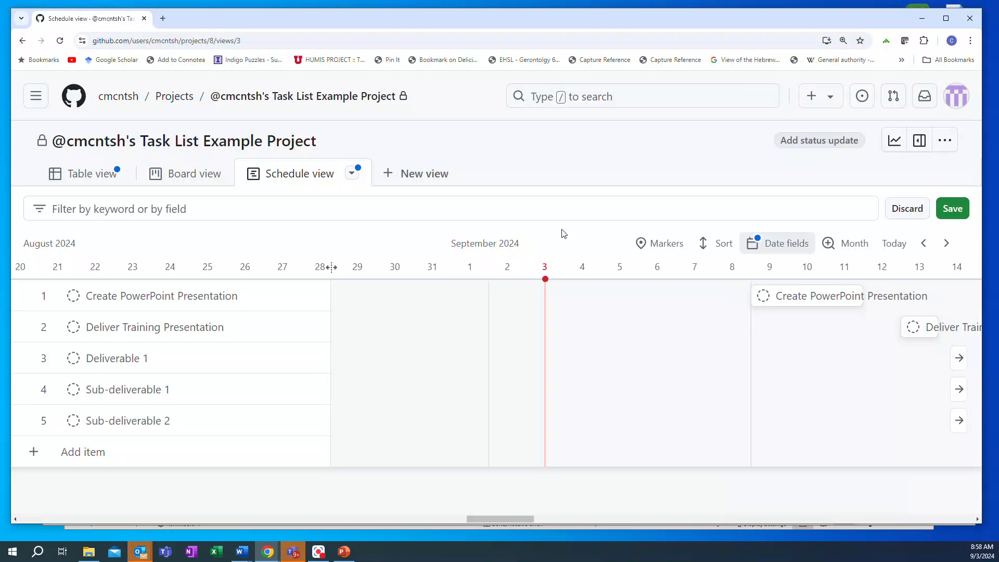
# - Review the task bars on the September timeline and sort the schedule by Start in ascending order
pyautogui.moveTo(516, 517); pyautogui.dragTo(545, 508)
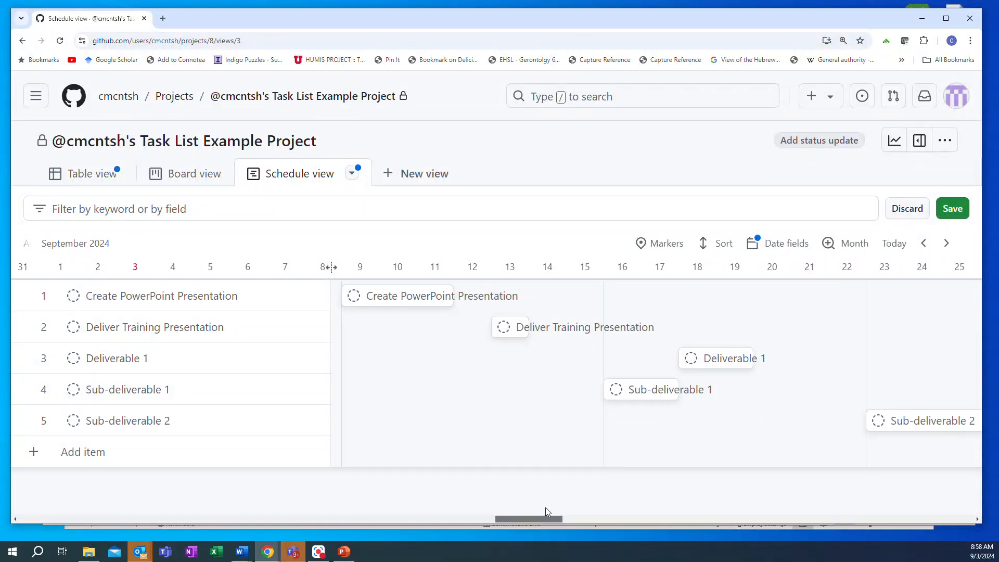
pyautogui.moveTo(545, 507); pyautogui.dragTo(544, 507)
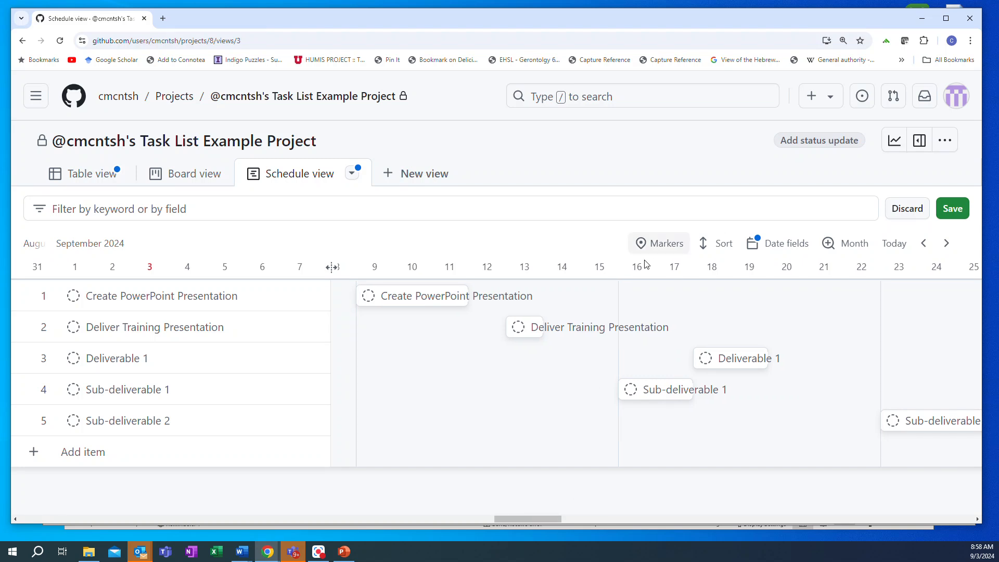
pyautogui.click(723, 245)
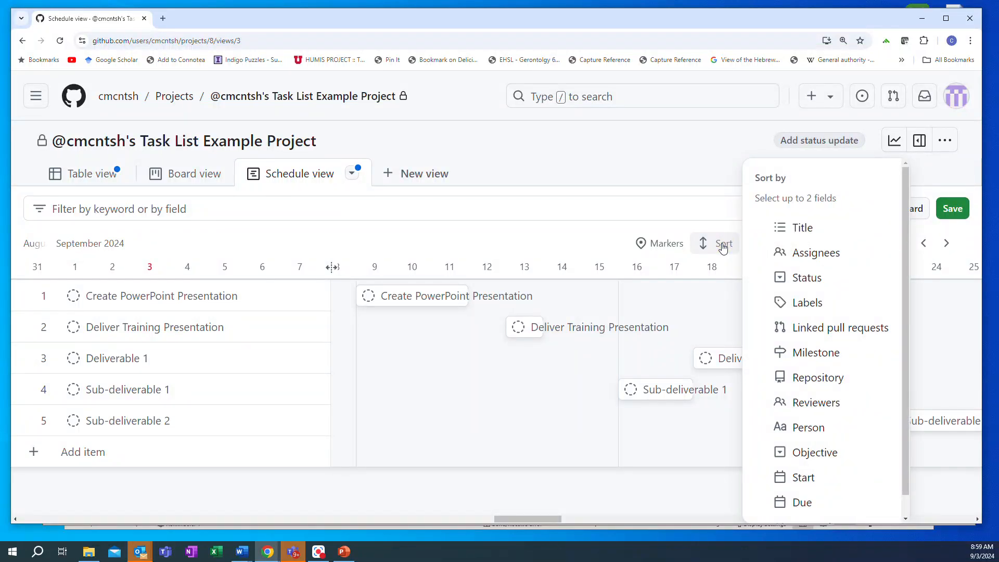
pyautogui.click(804, 478)
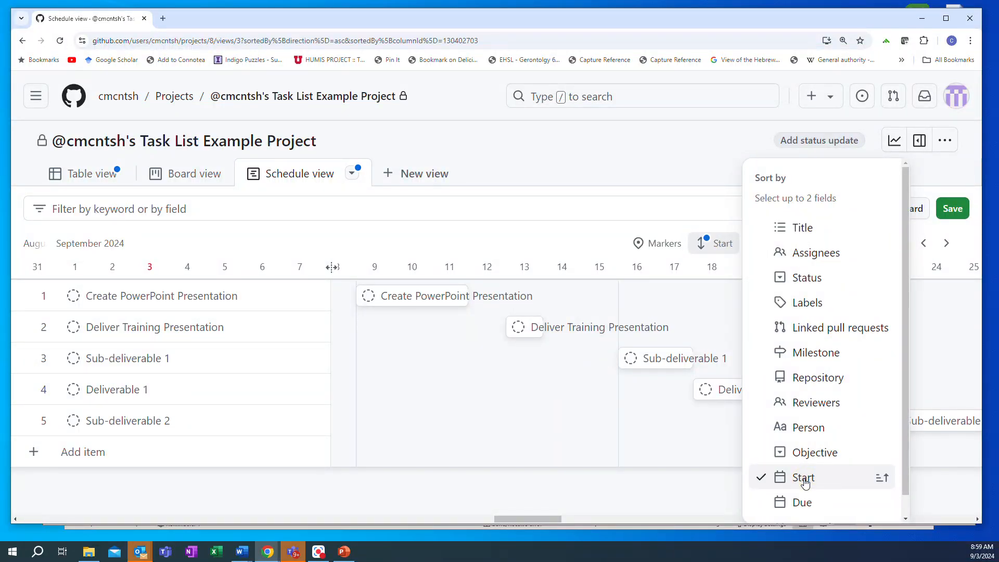
# - Add Due as the secondary sort after Start in the schedule, switch it to descending and remove it again
pyautogui.click(802, 503)
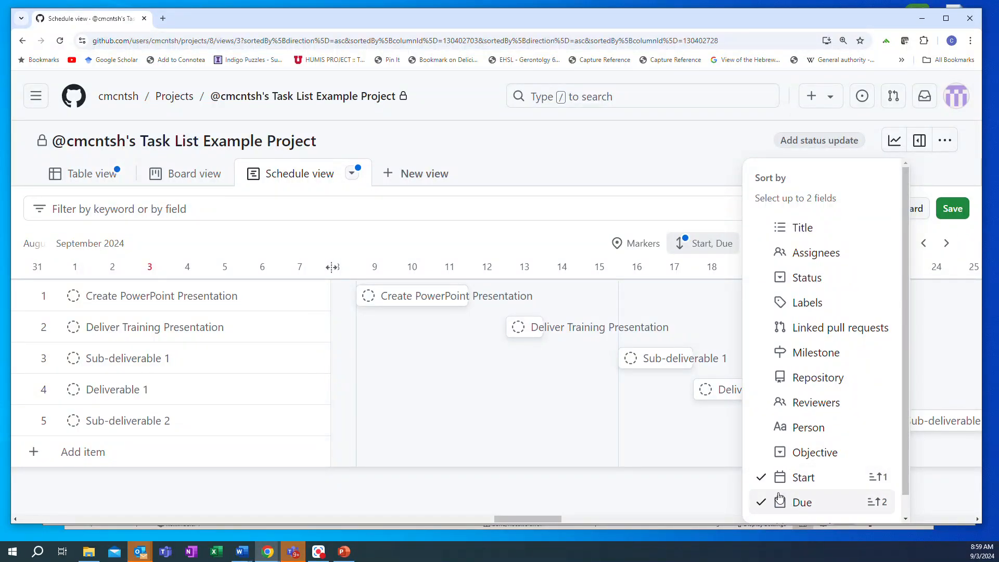
pyautogui.click(778, 504)
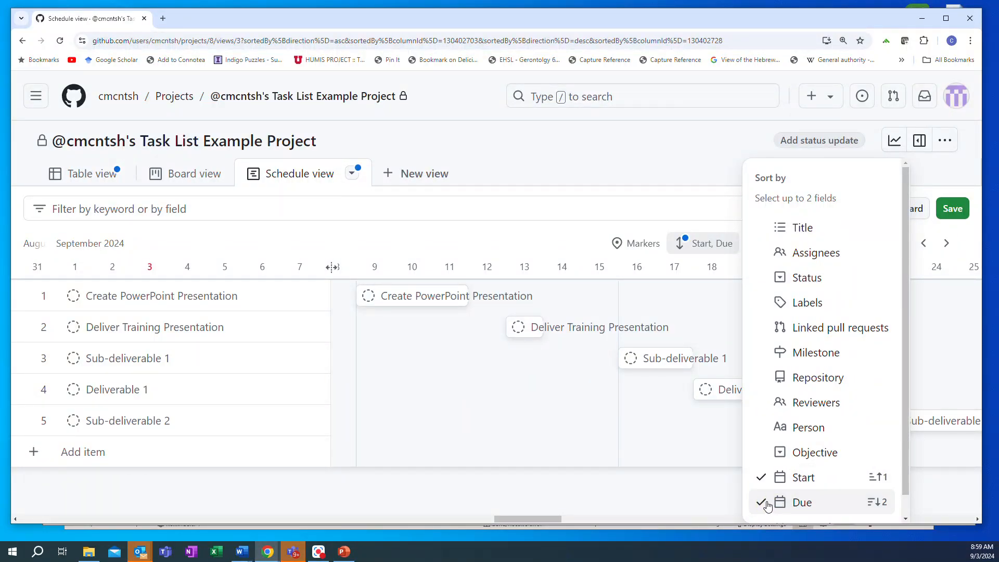
pyautogui.click(761, 504)
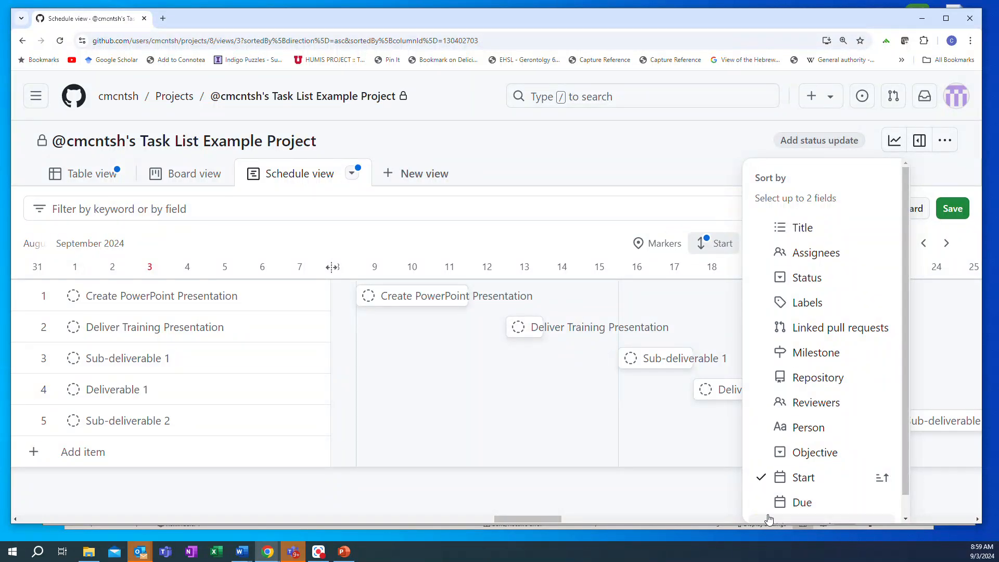
pyautogui.click(533, 238)
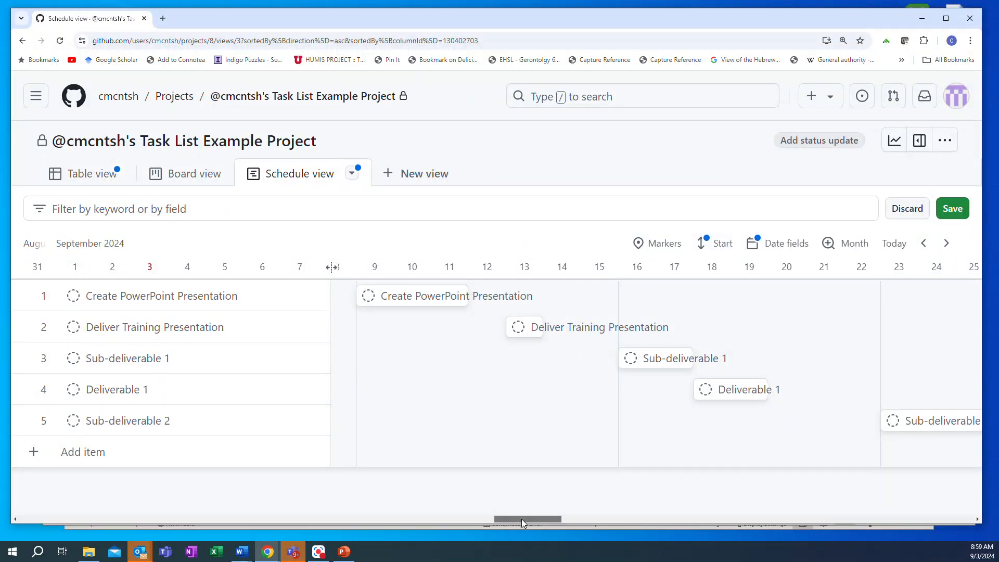
pyautogui.moveTo(521, 519)
pyautogui.mouseDown()
pyautogui.moveTo(542, 519)
pyautogui.moveTo(498, 524)
pyautogui.moveTo(528, 520)
pyautogui.moveTo(519, 521)
pyautogui.mouseUp()
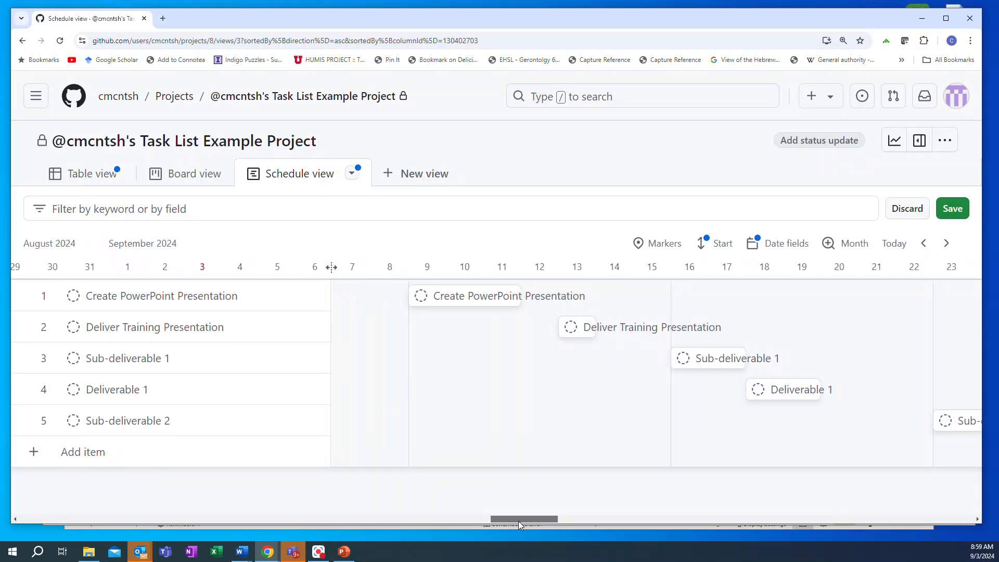
# - Return to the table view and open the access management page in the project settings
pyautogui.click(90, 174)
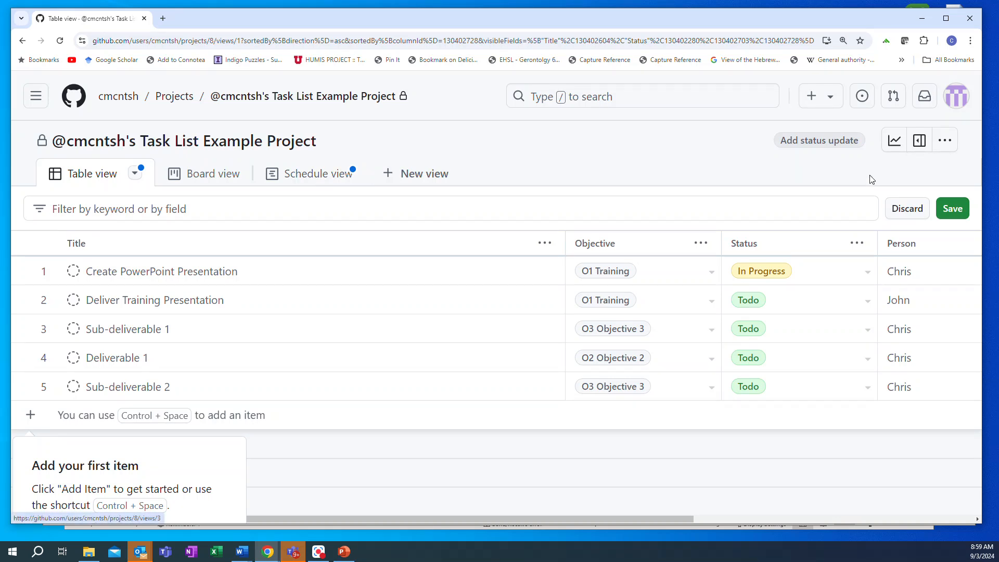
pyautogui.click(947, 144)
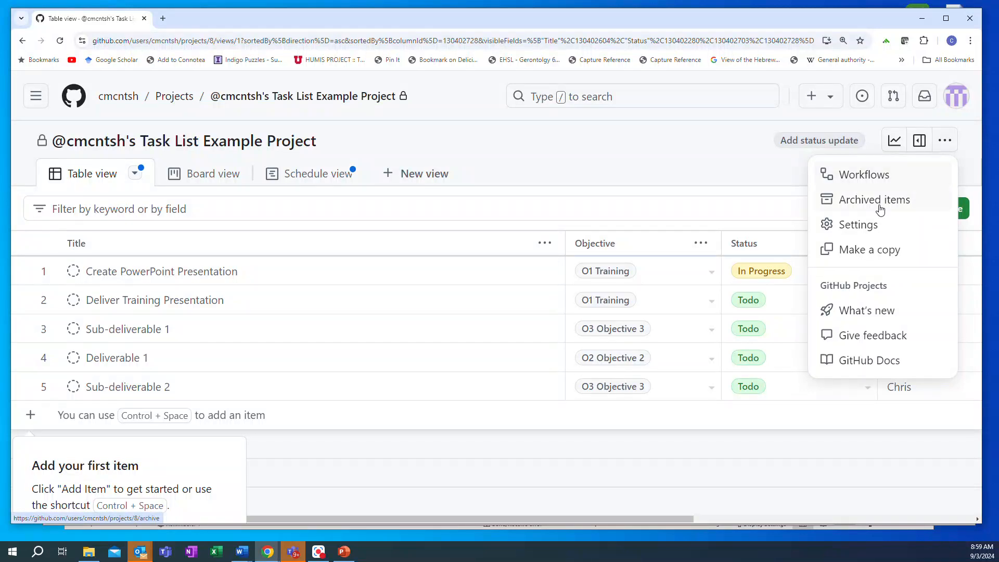
pyautogui.click(854, 225)
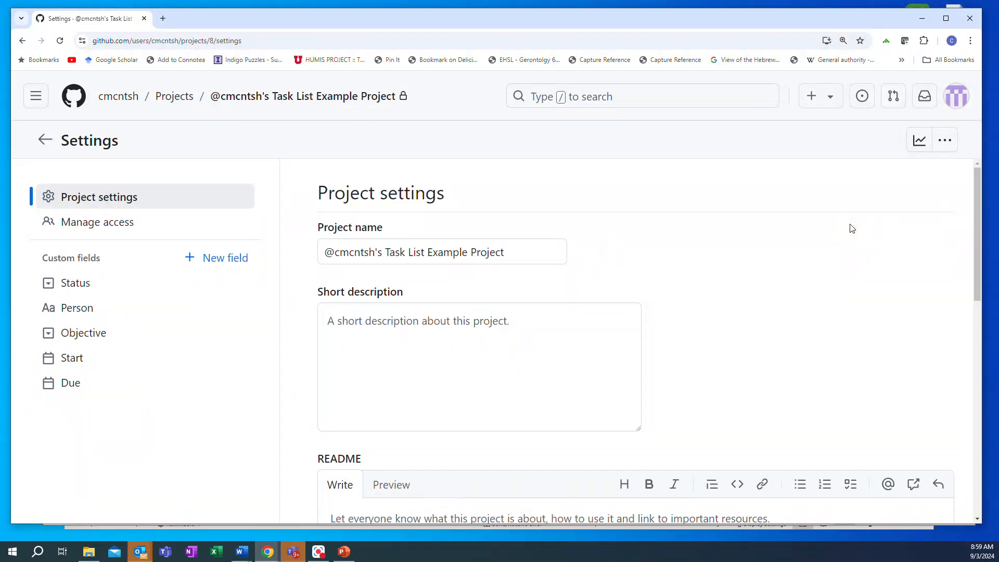
pyautogui.click(103, 226)
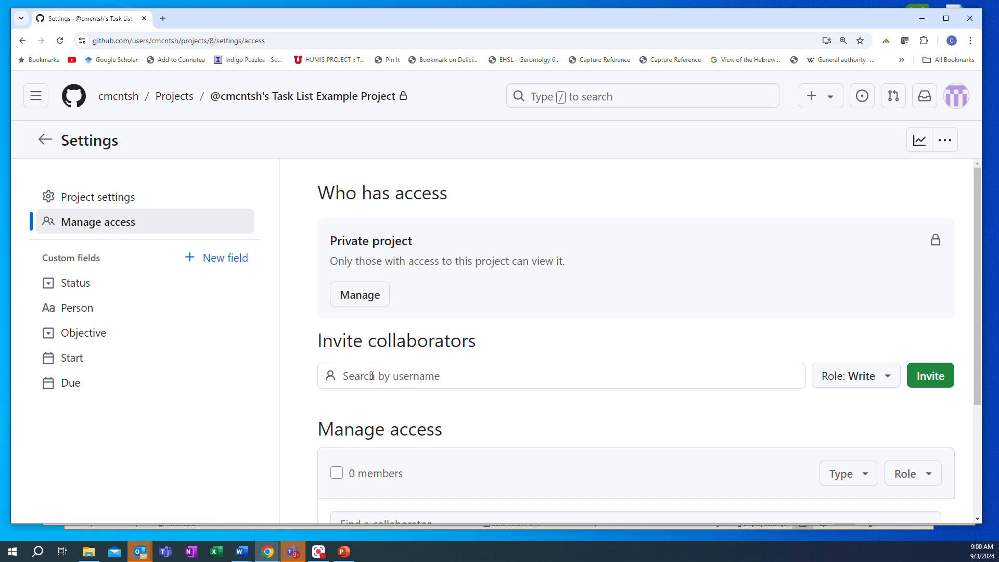
# - Enter the collaborator's username for an invitation and set the invitation role to Read
pyautogui.click(371, 376)
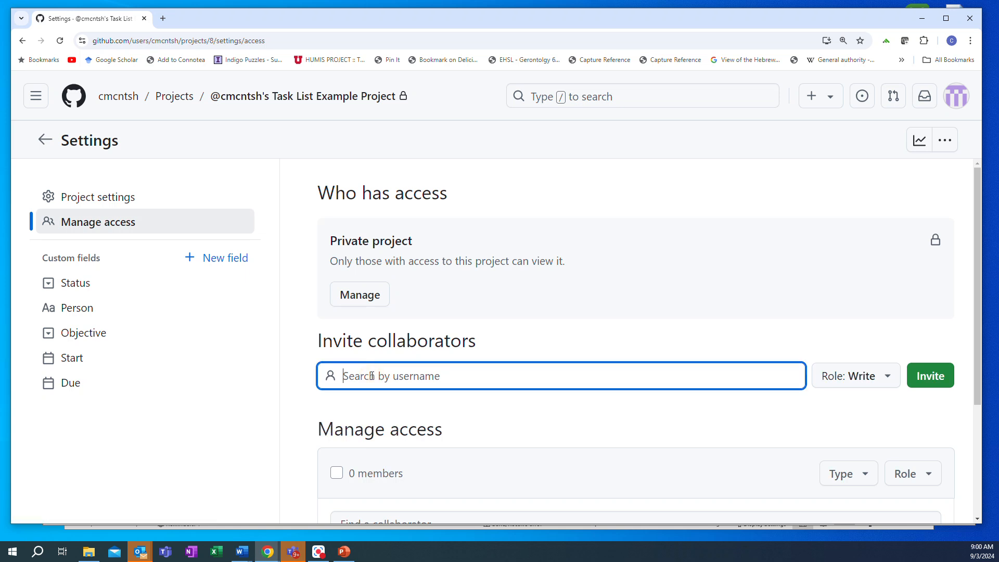
pyautogui.write('cmcn')
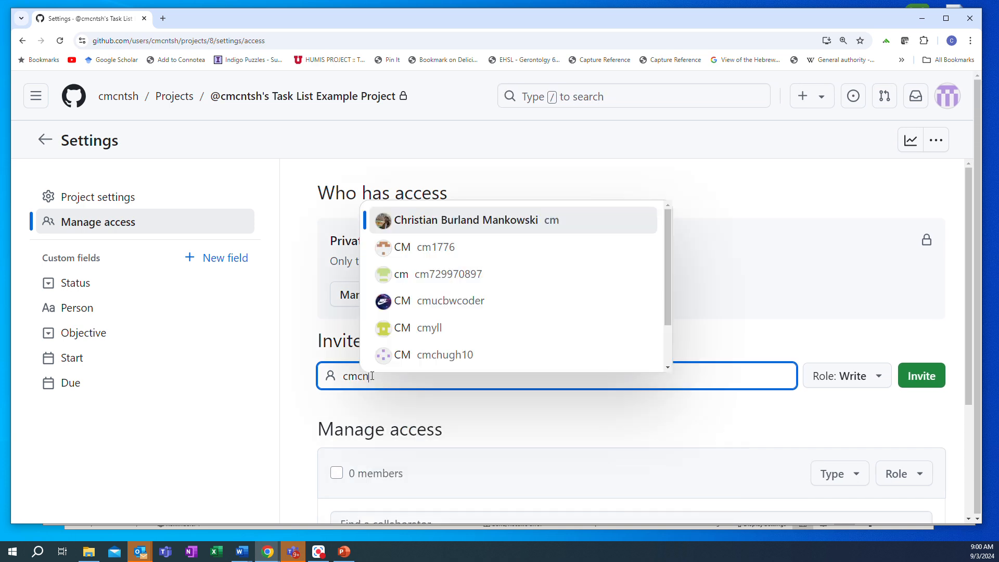
pyautogui.write('tsh')
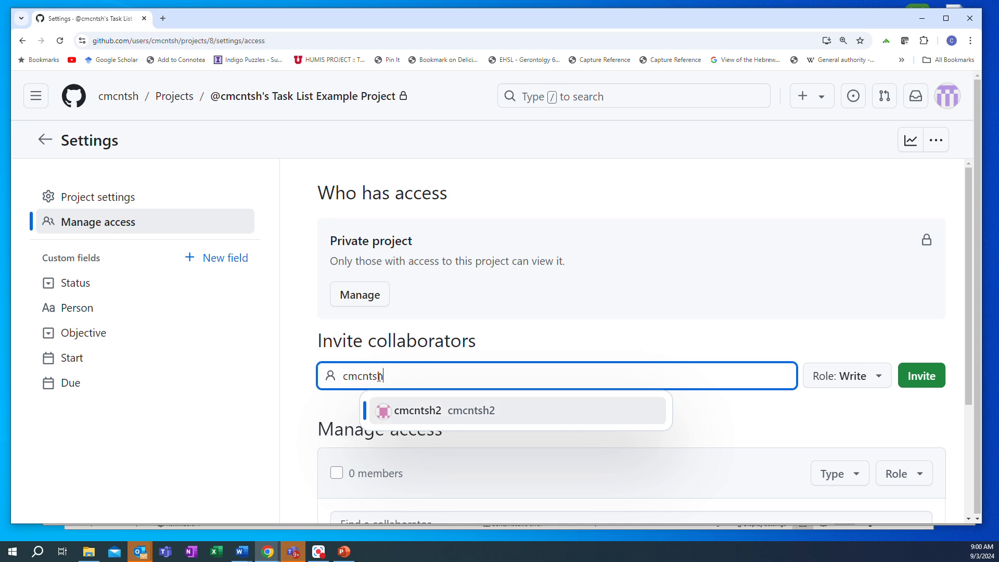
pyautogui.click(880, 380)
pyautogui.click(617, 335)
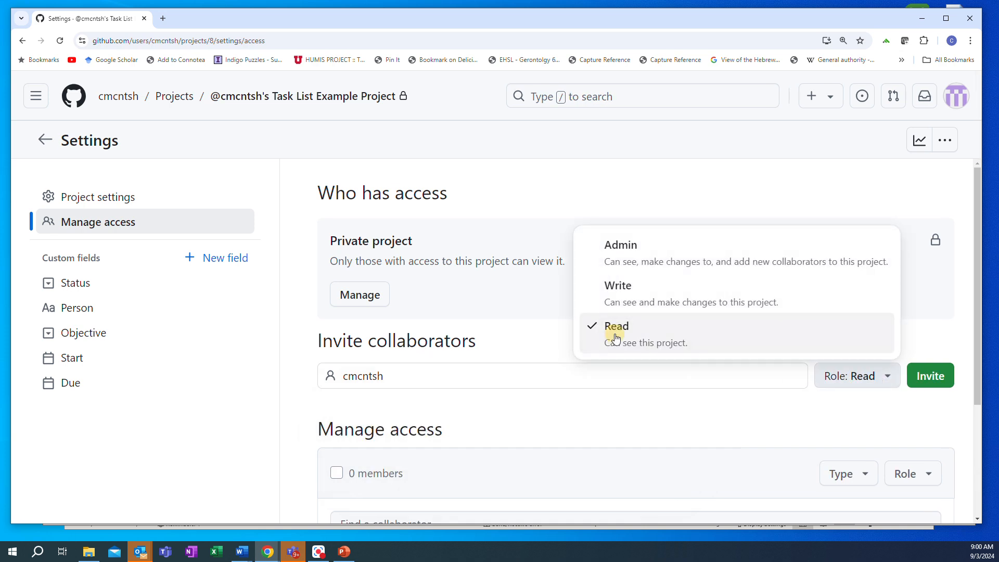